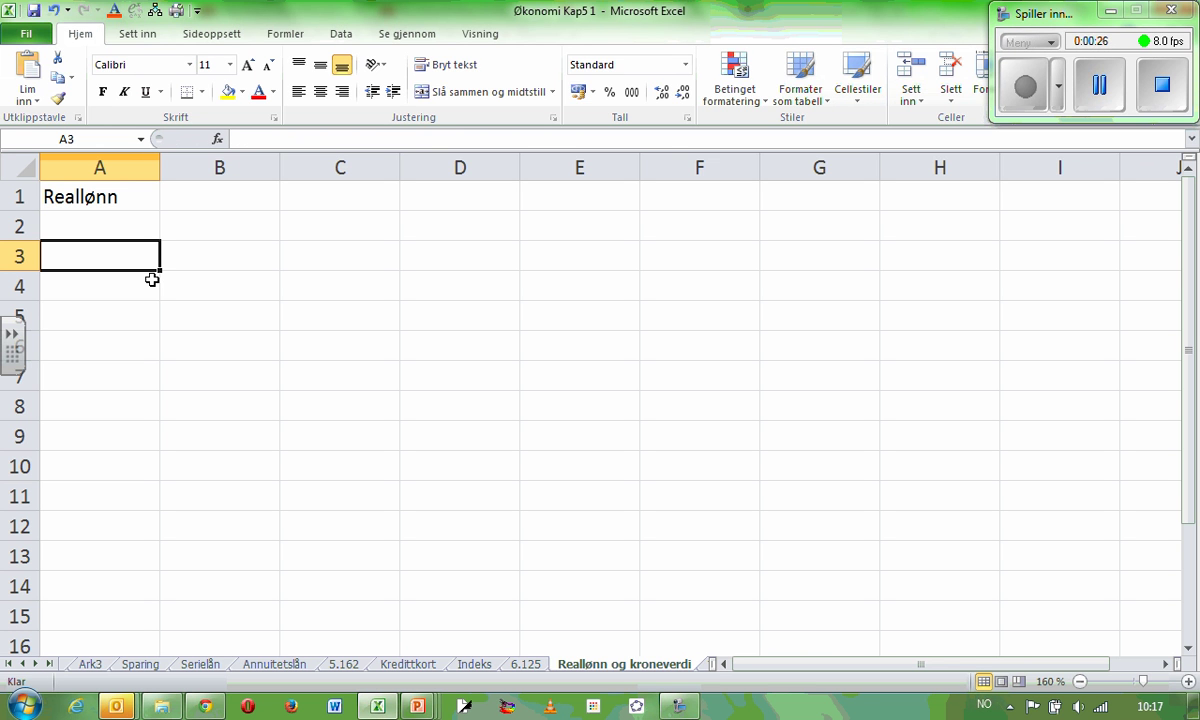
- Enter the row labels År, Indeks and Lønn in cells A3 to A5
text(År)
key(Return)
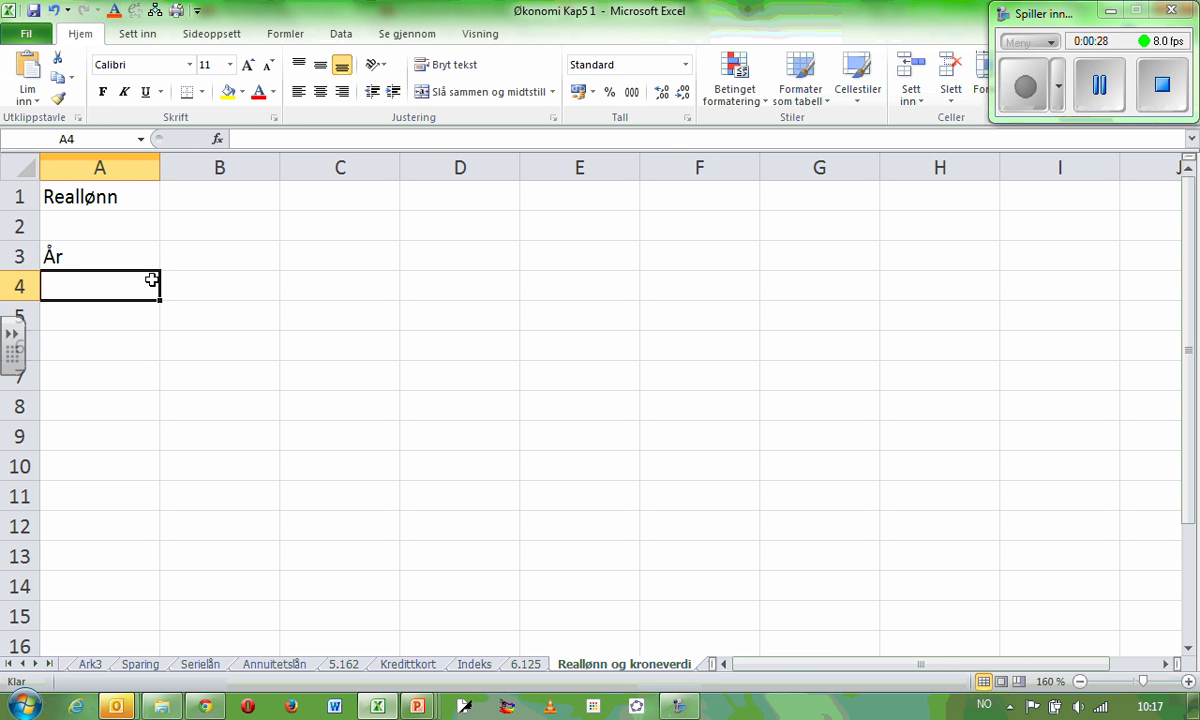
text(Indeks)
key(Return)
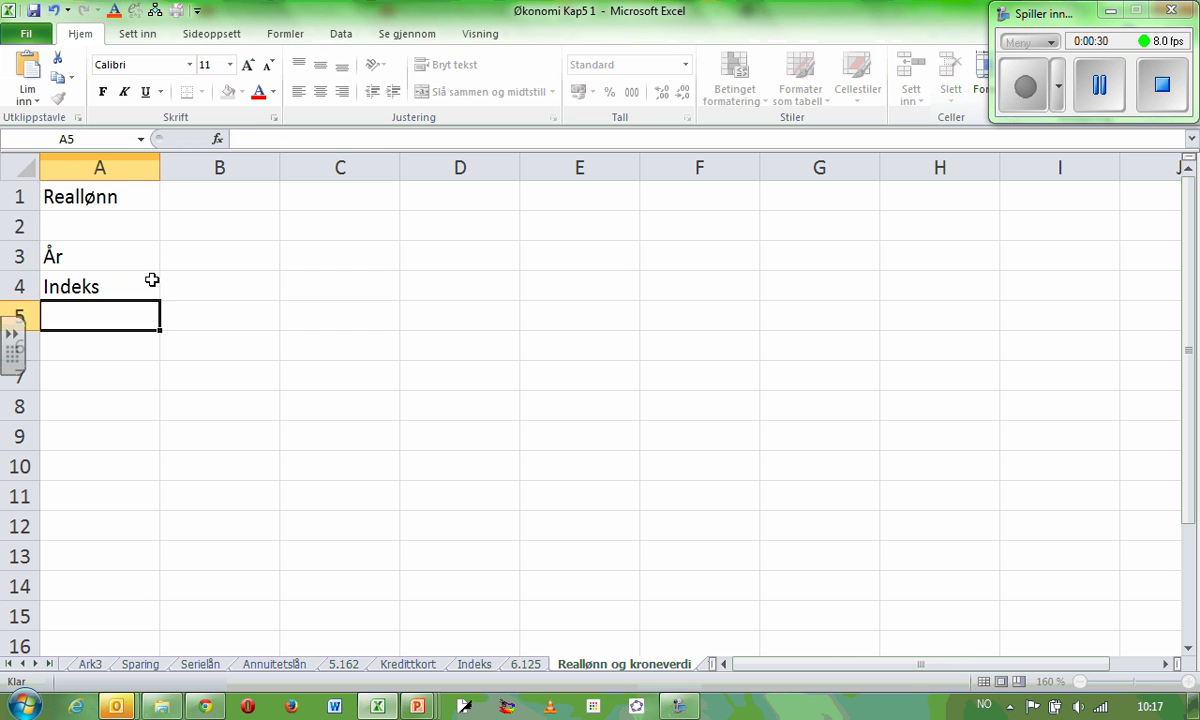
text(Lønn)
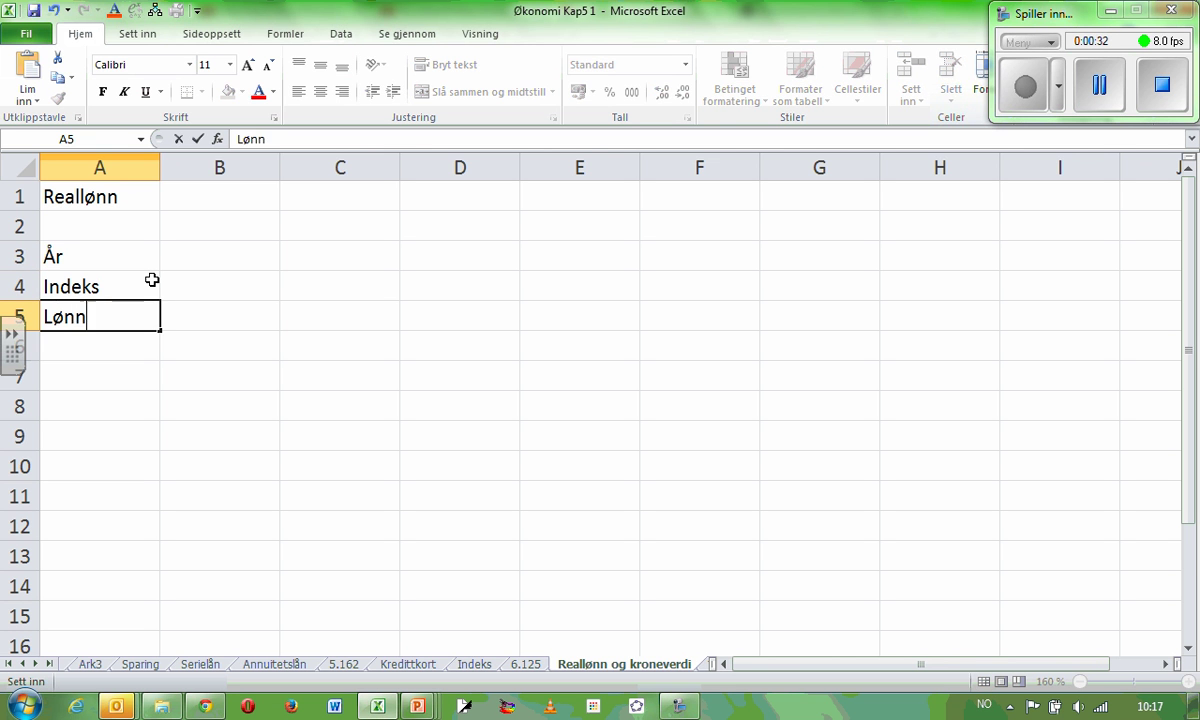
key(Tab)
- Fill in the År row with 1998 in B3 and 2009 in C3
key(Up)
key(Up)
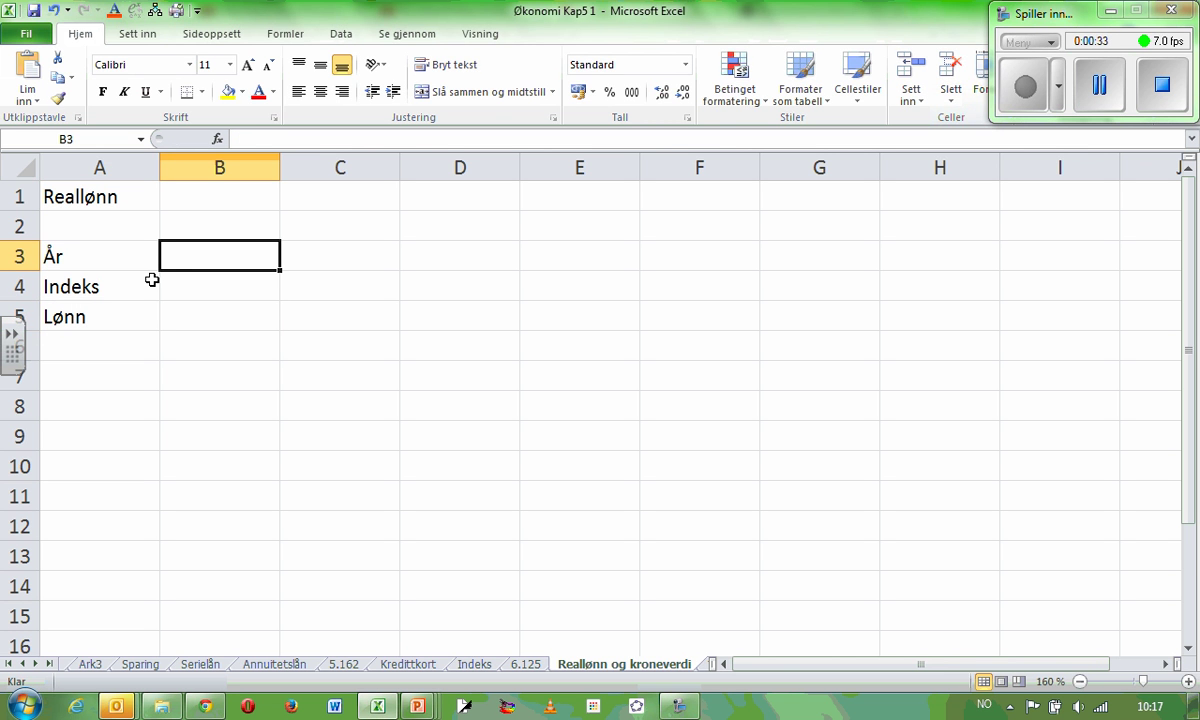
text(2009)
key(Tab)
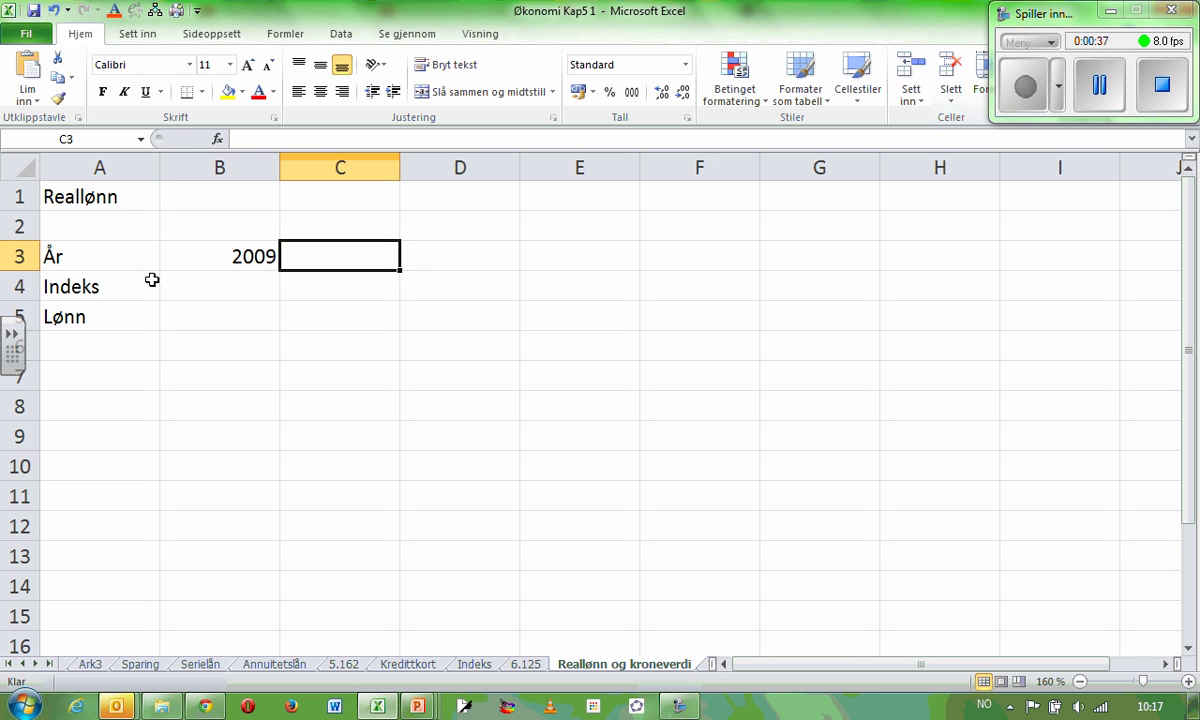
key(Left)
text(1998)
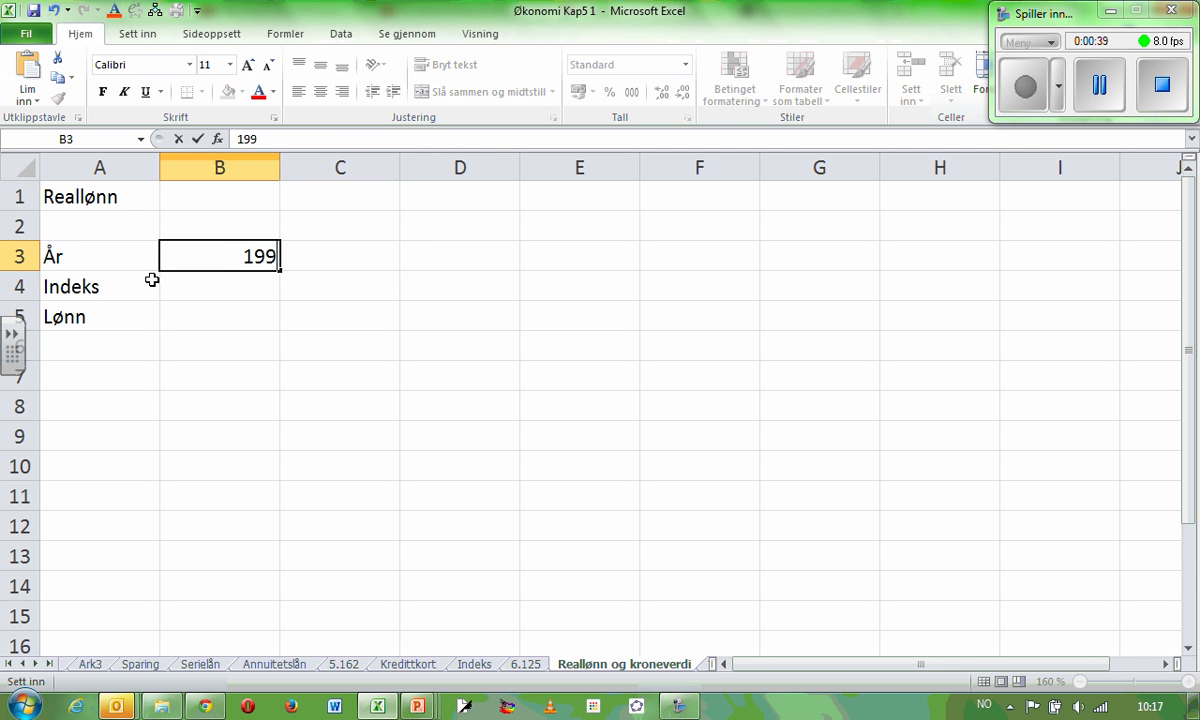
key(Tab)
text(2009)
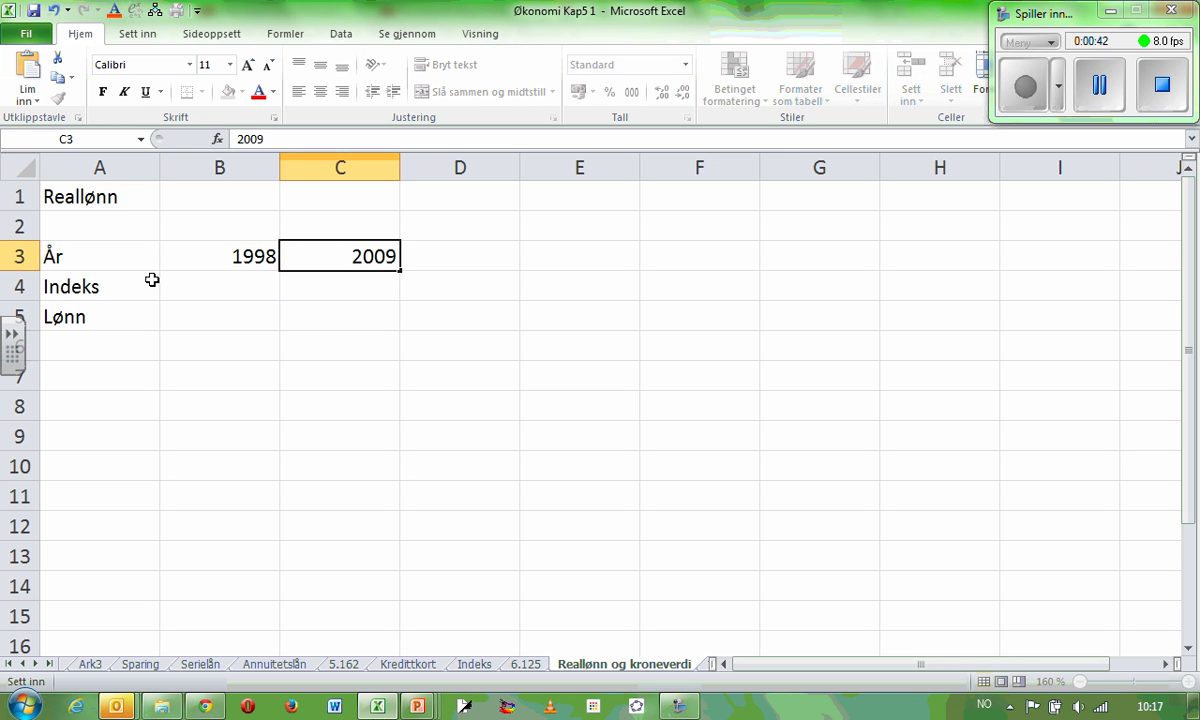
key(Return)
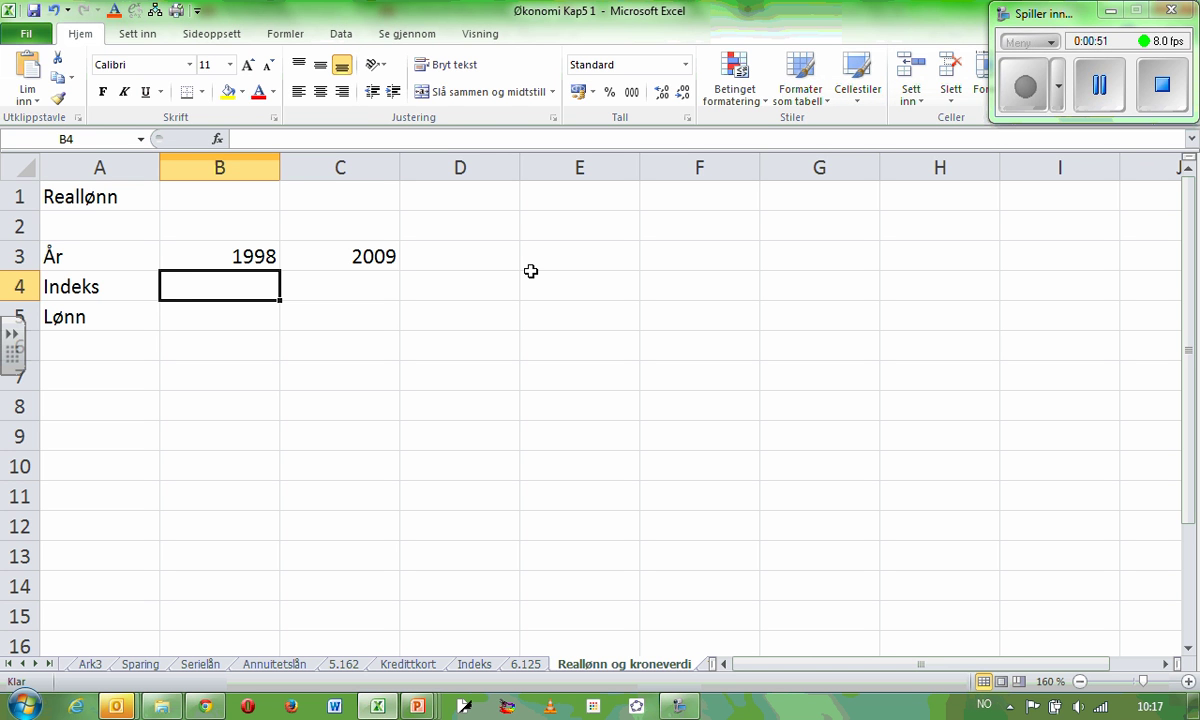
- Enter 405 000 in C4 and move it down to C5 in the Lønn row
key(Right)
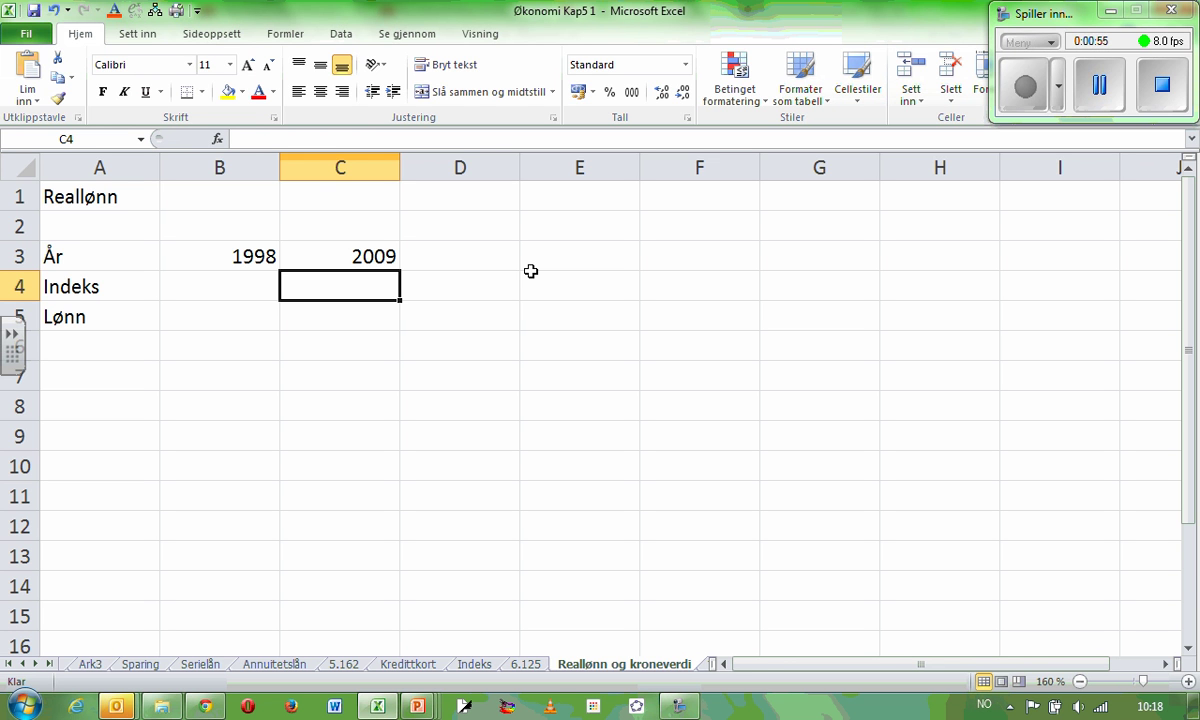
text(405 000)
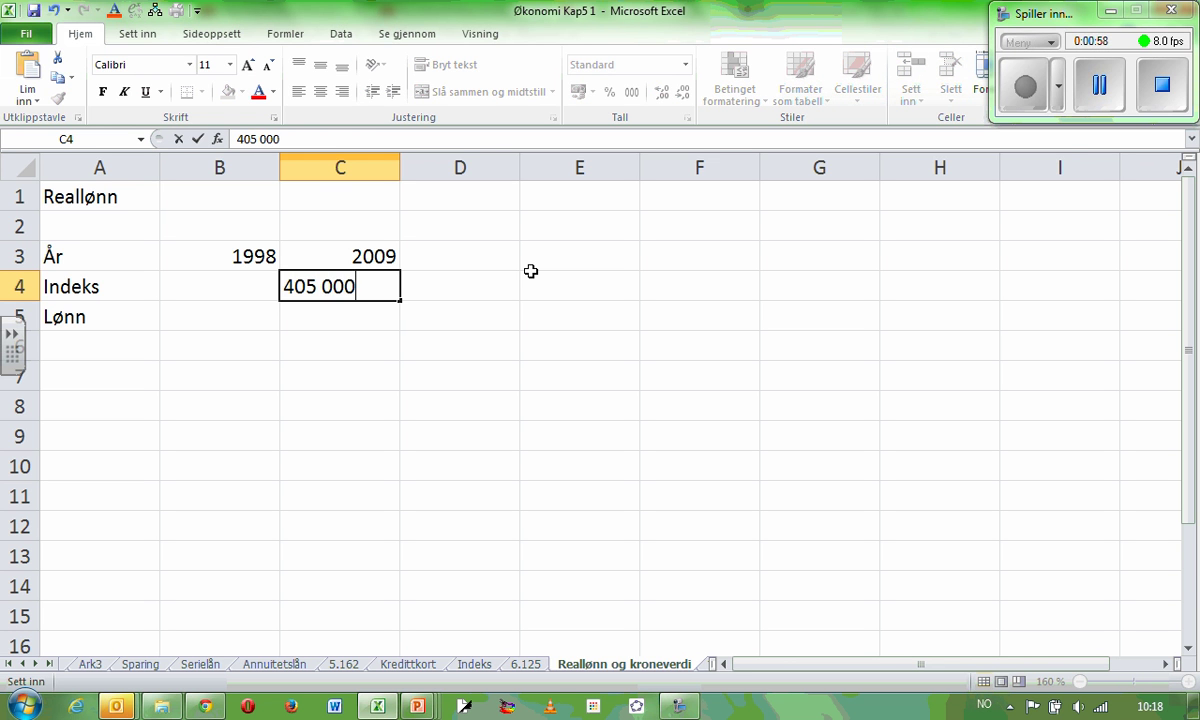
key(Left)
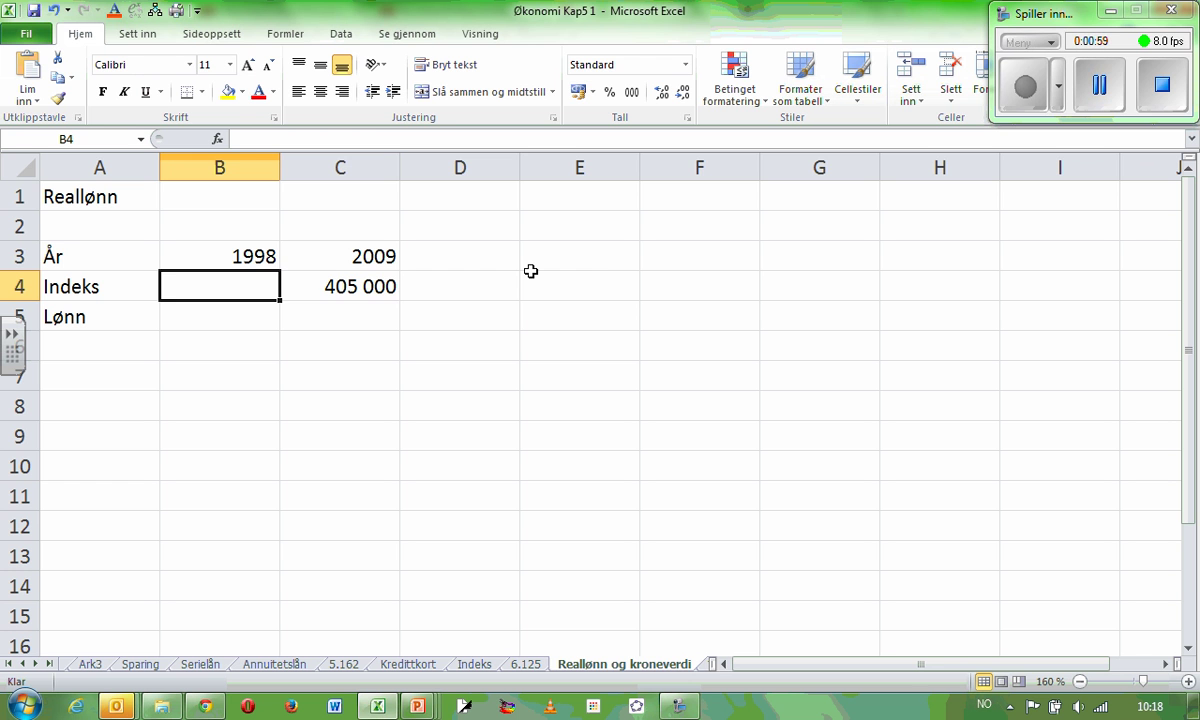
key(Down)
key(Right)
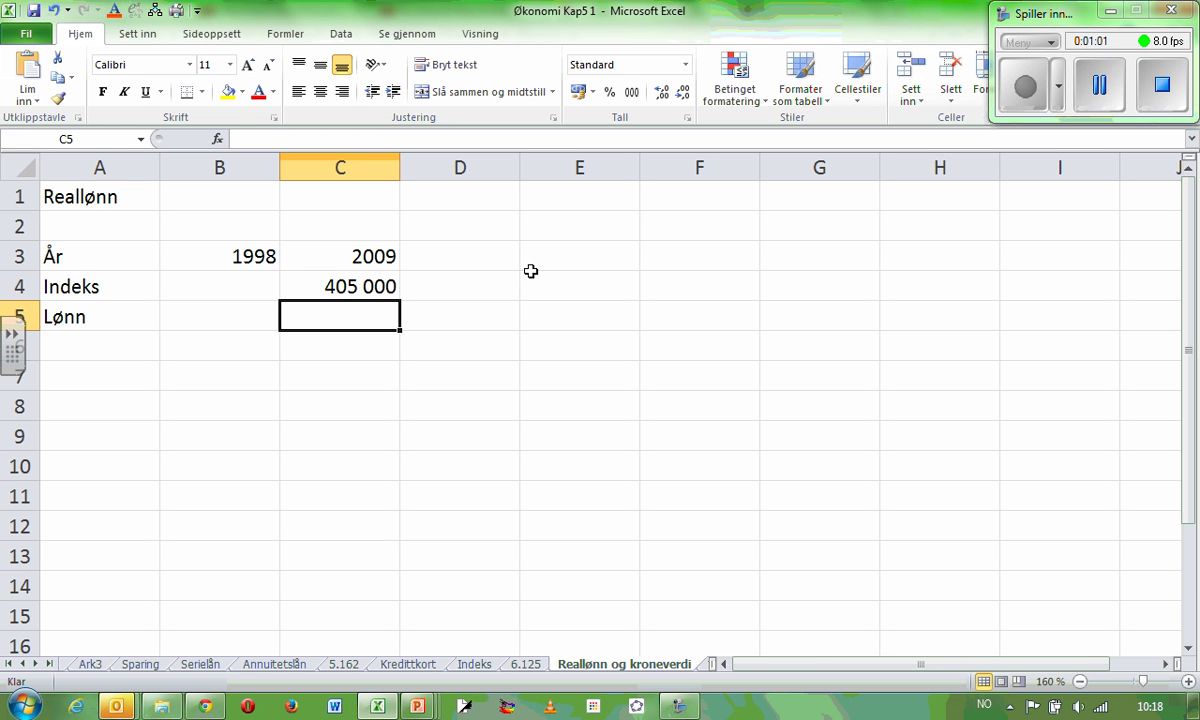
key(Up)
key(ctrl+x)
key(Down)
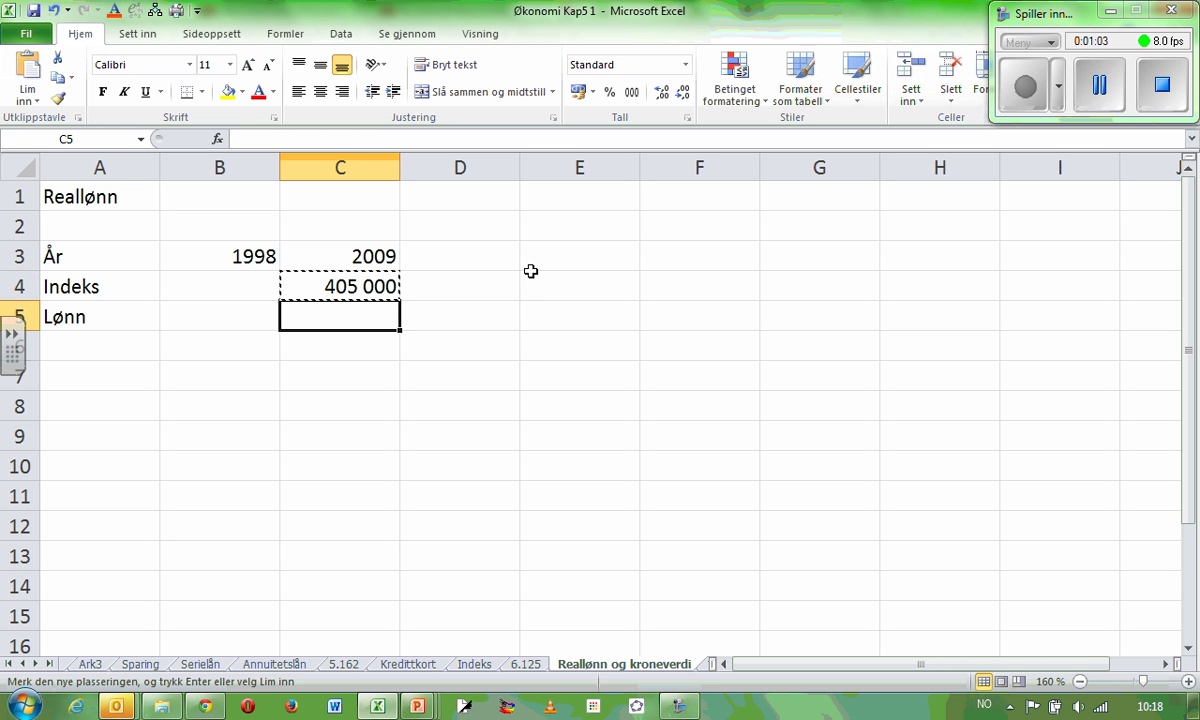
key(ctrl+v)
- Fill in the Indeks row with 125,7 in C4 for 2009 and 100 in B4 for 1998
key(Up)
key(Left)
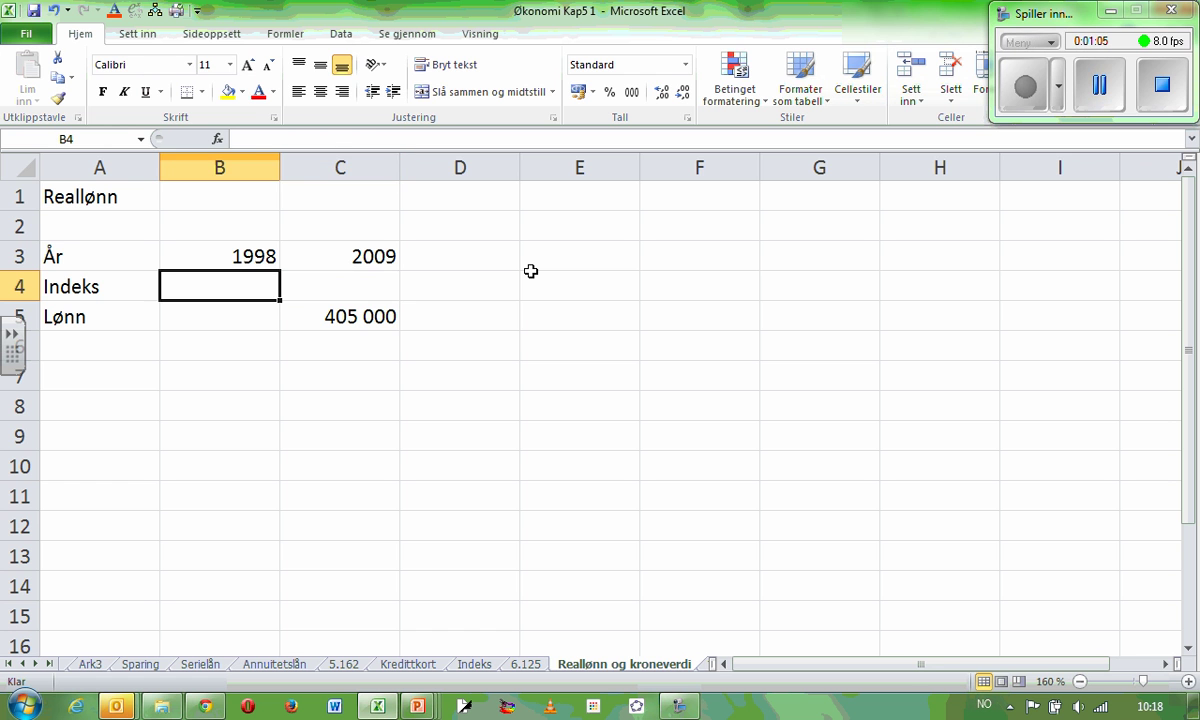
key(Right)
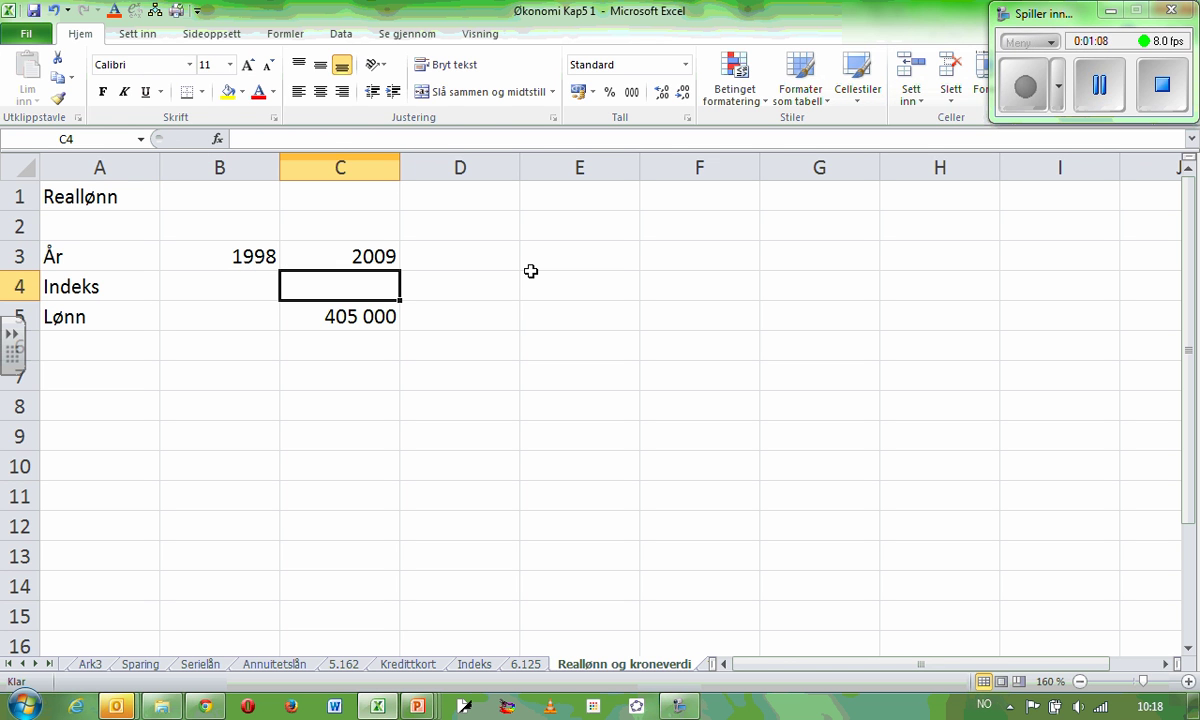
text(125,7)
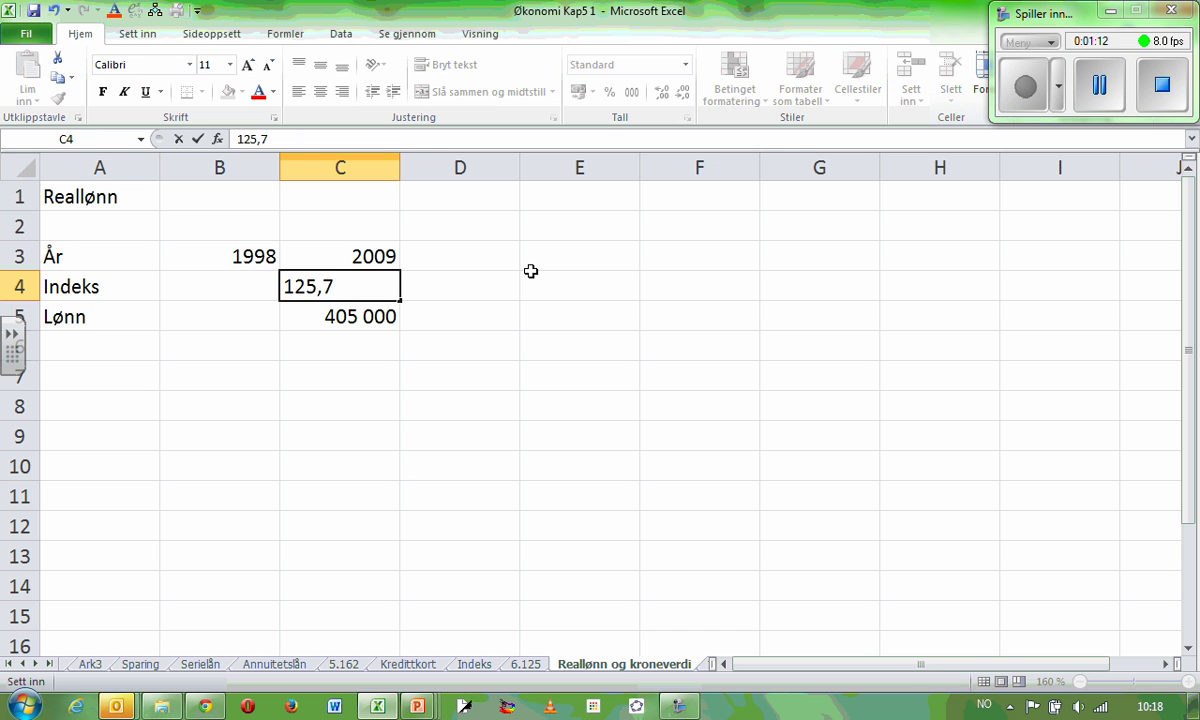
key(Left)
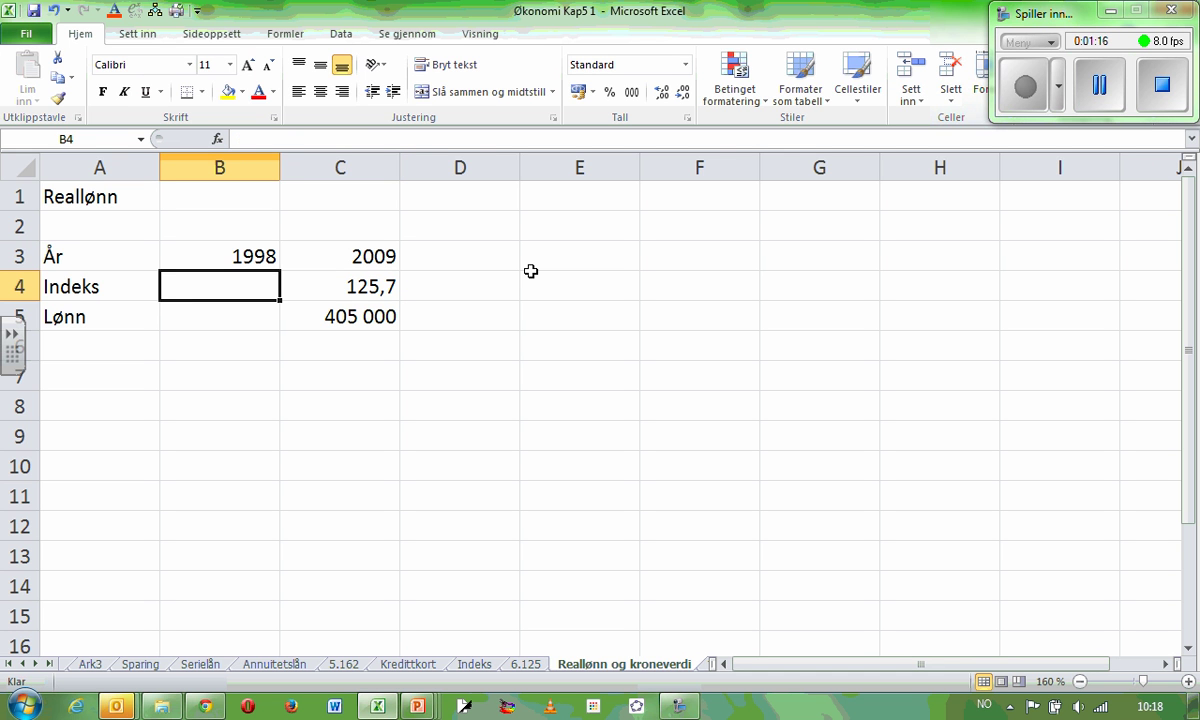
text(100)
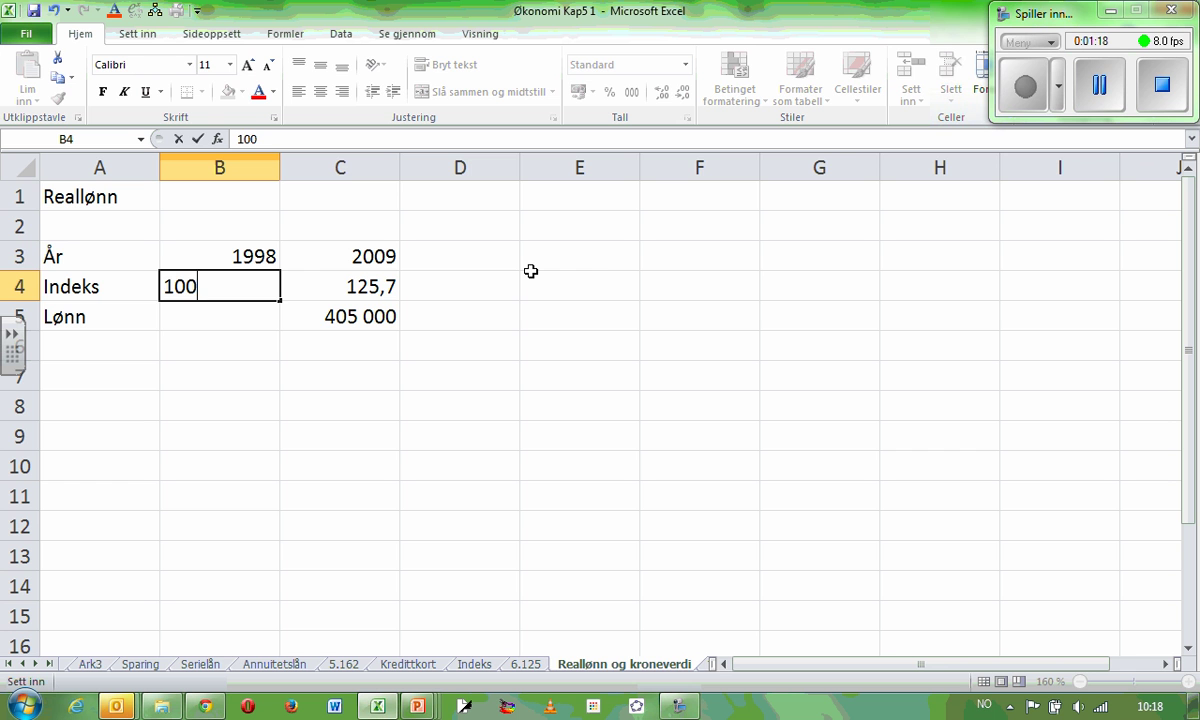
key(Return)
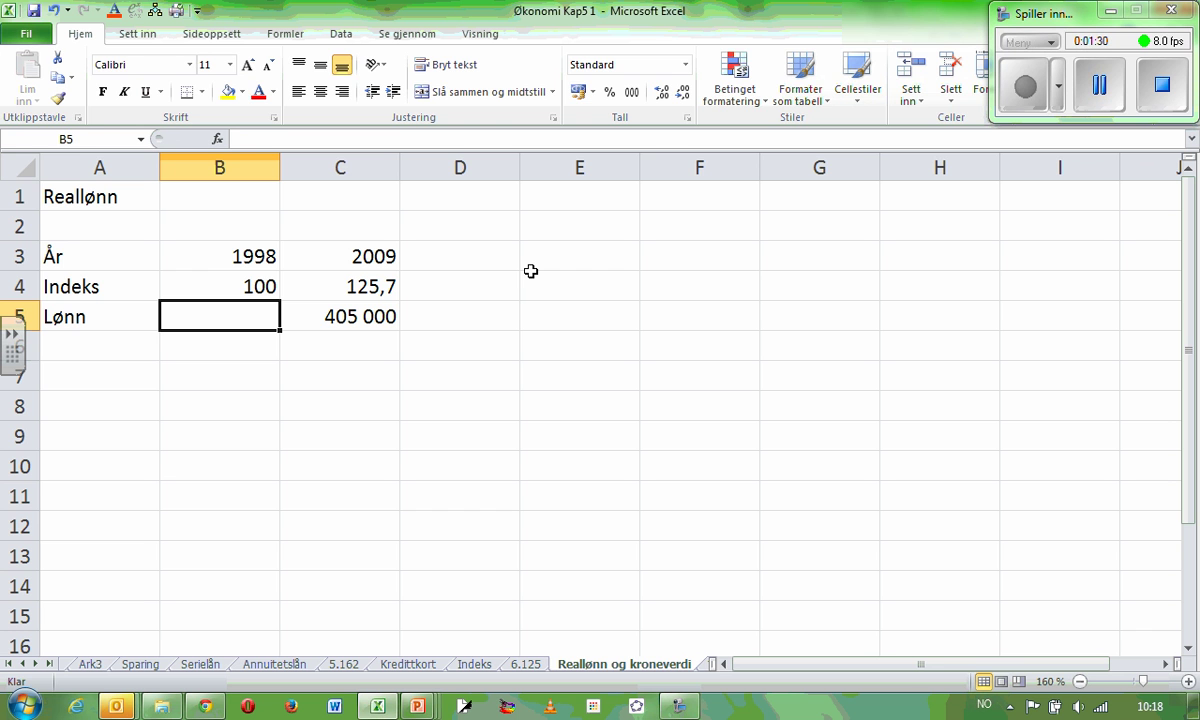
- Calculate the 1998 real wage in B5 with the formula =B4*C5/C4
text(=)
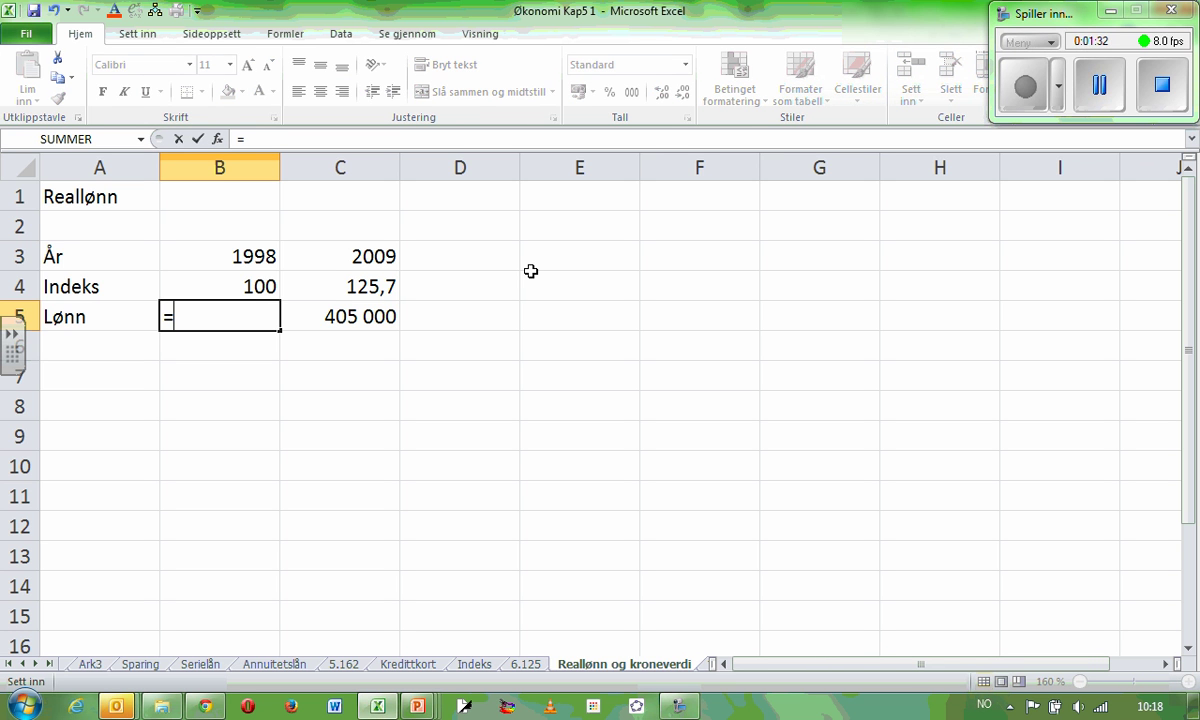
click(265, 286)
text(*)
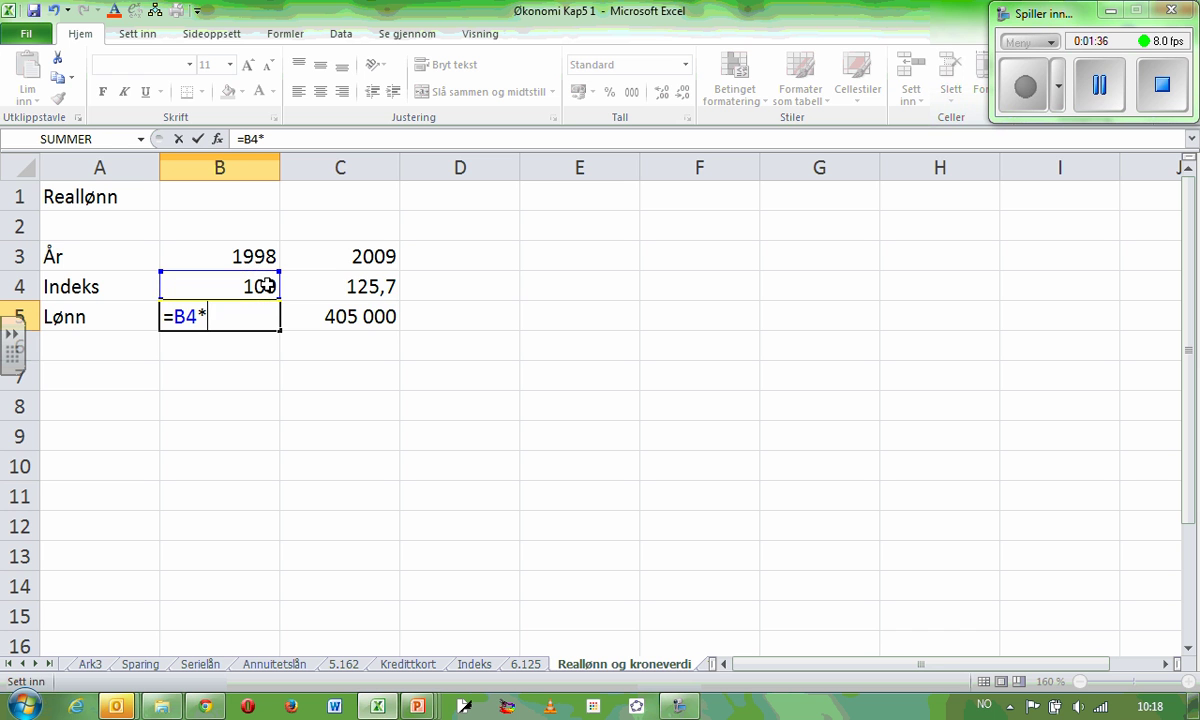
click(370, 316)
text(/)
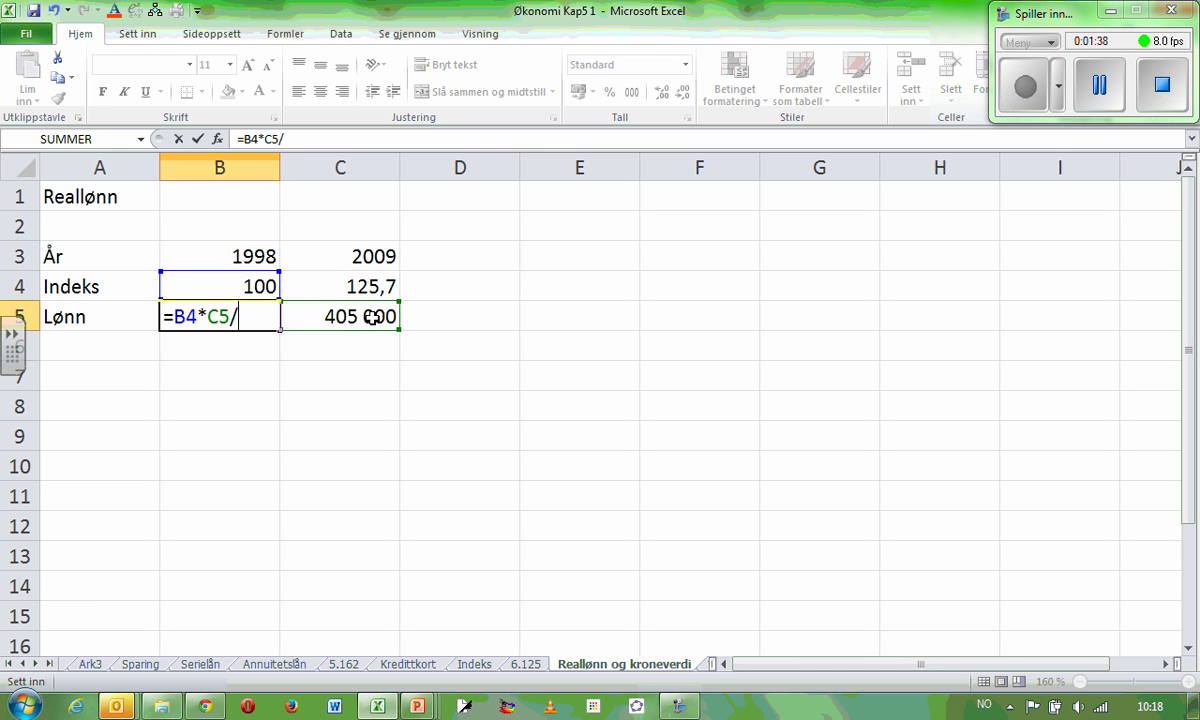
click(387, 285)
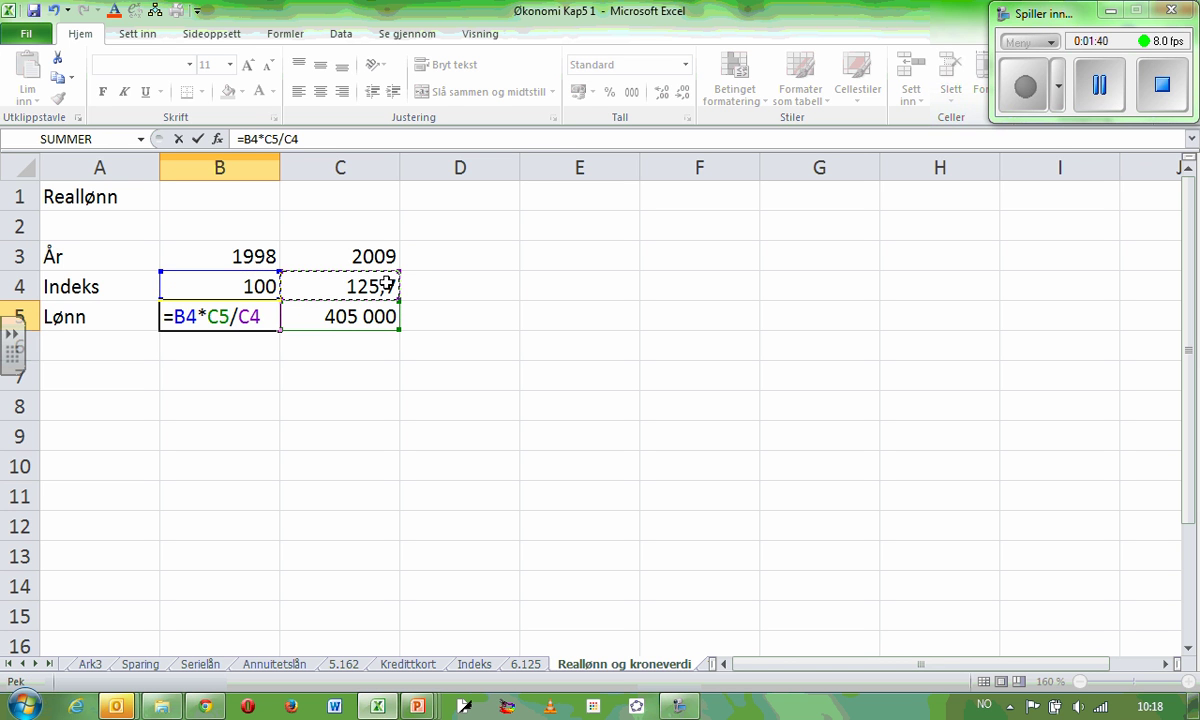
key(Return)
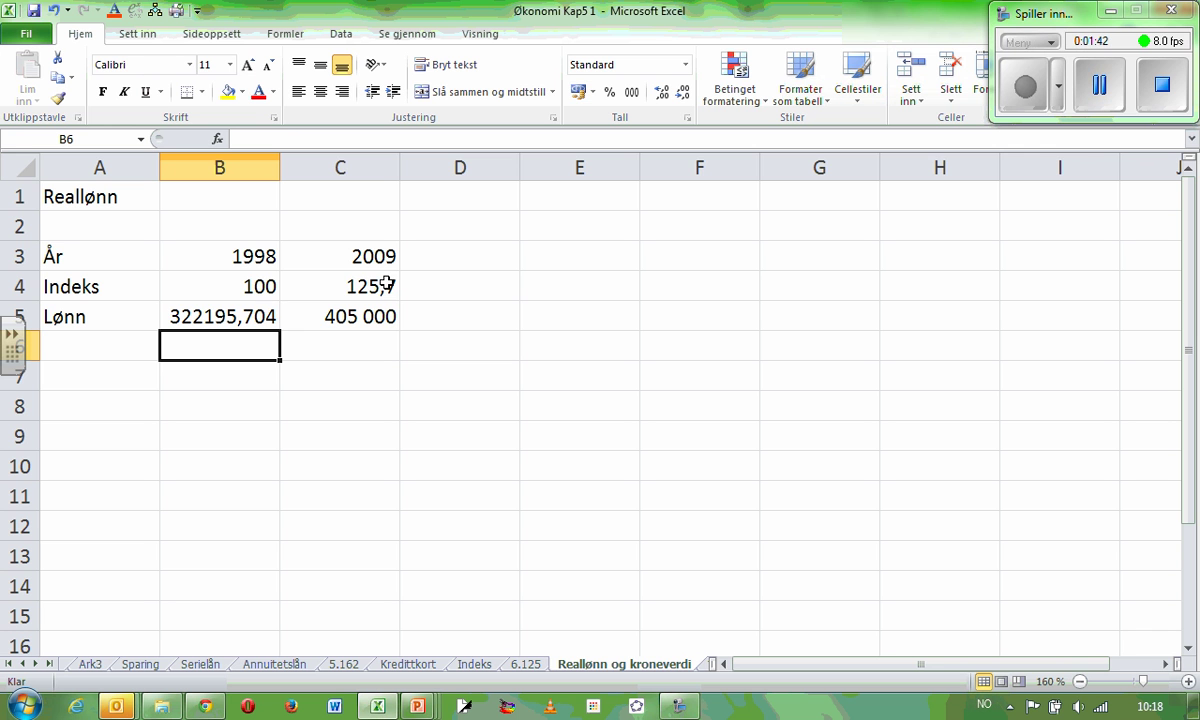
- Format the calculated wage in B5 to show no decimals
click(261, 316)
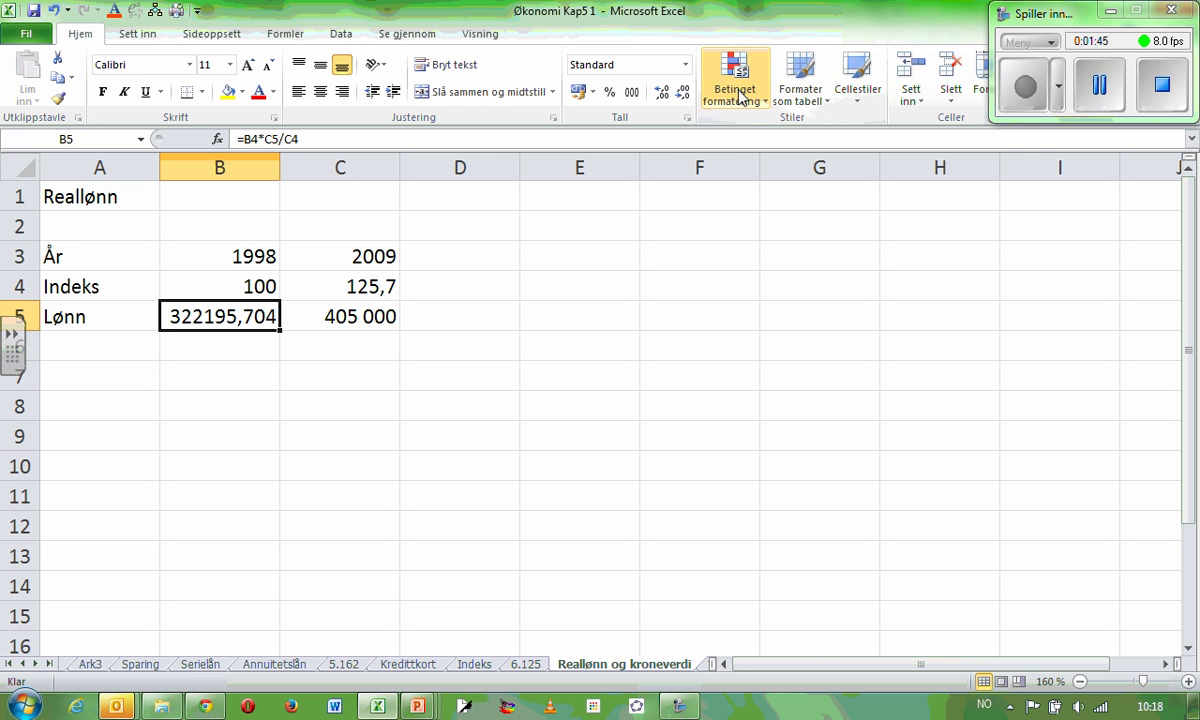
click(684, 92)
click(684, 92)
click(684, 92)
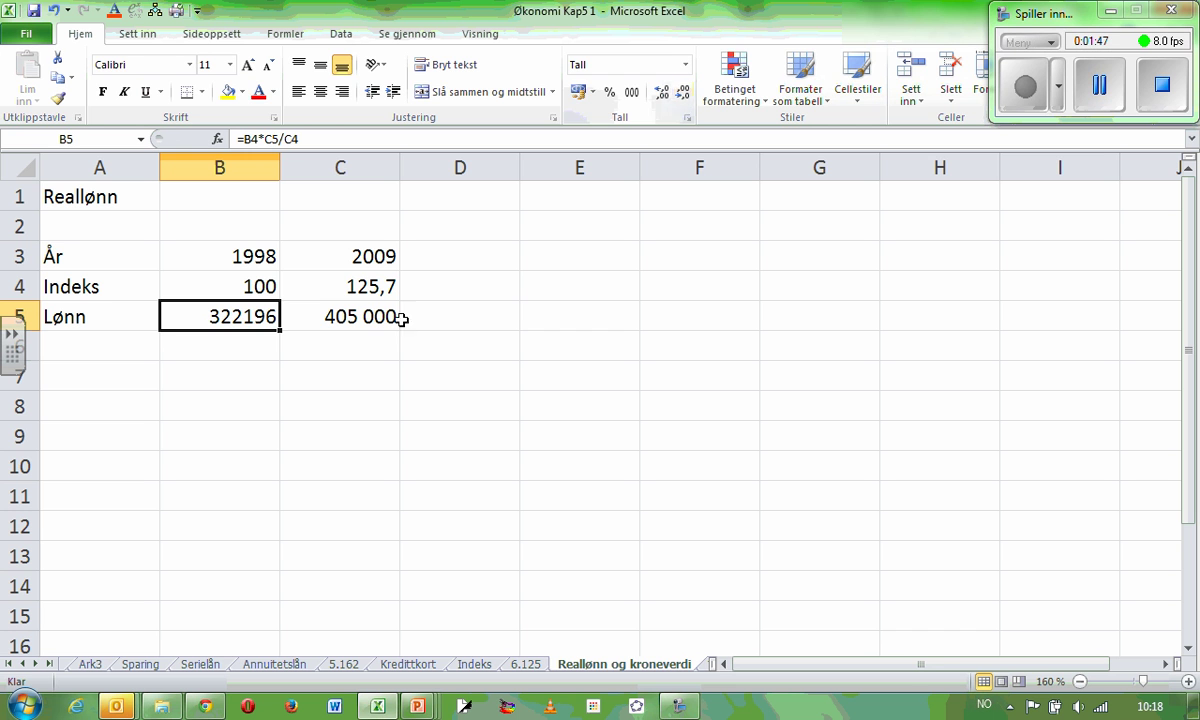
- Re-enter the formula =B4*C5/C4 in B5, multiplying the 1998 index by the 2009 wage and dividing by the 2009 index
text(=)
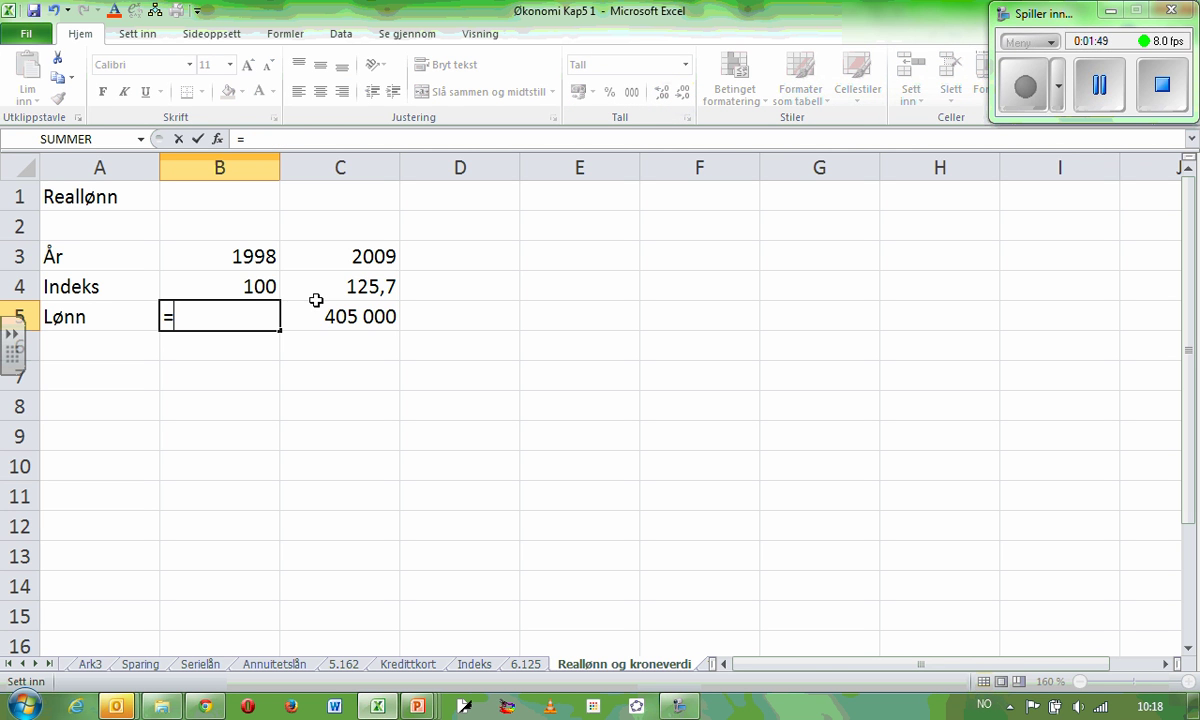
click(255, 284)
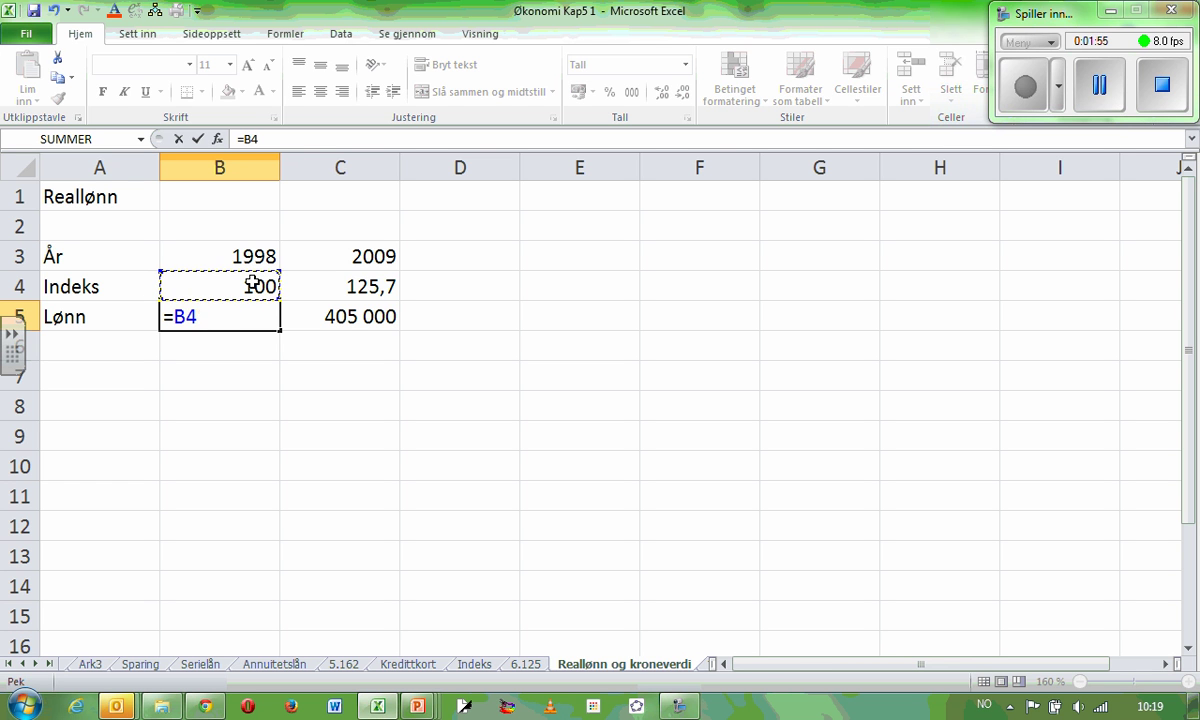
text(*)
click(357, 318)
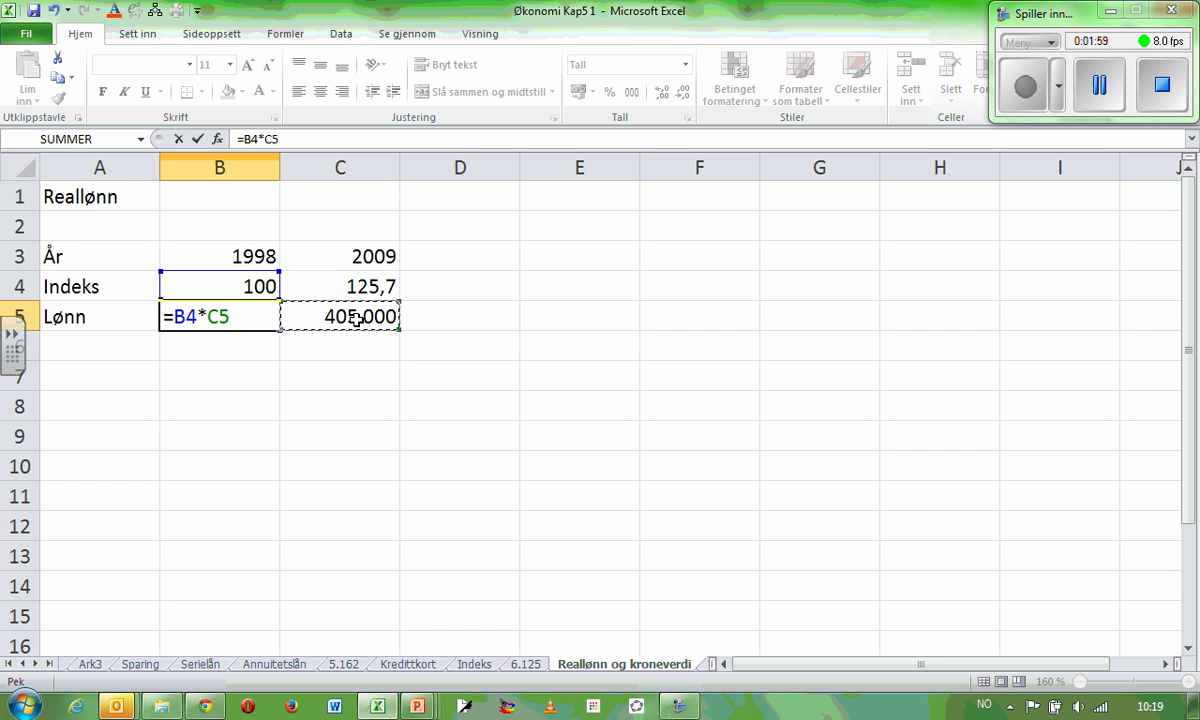
text(/)
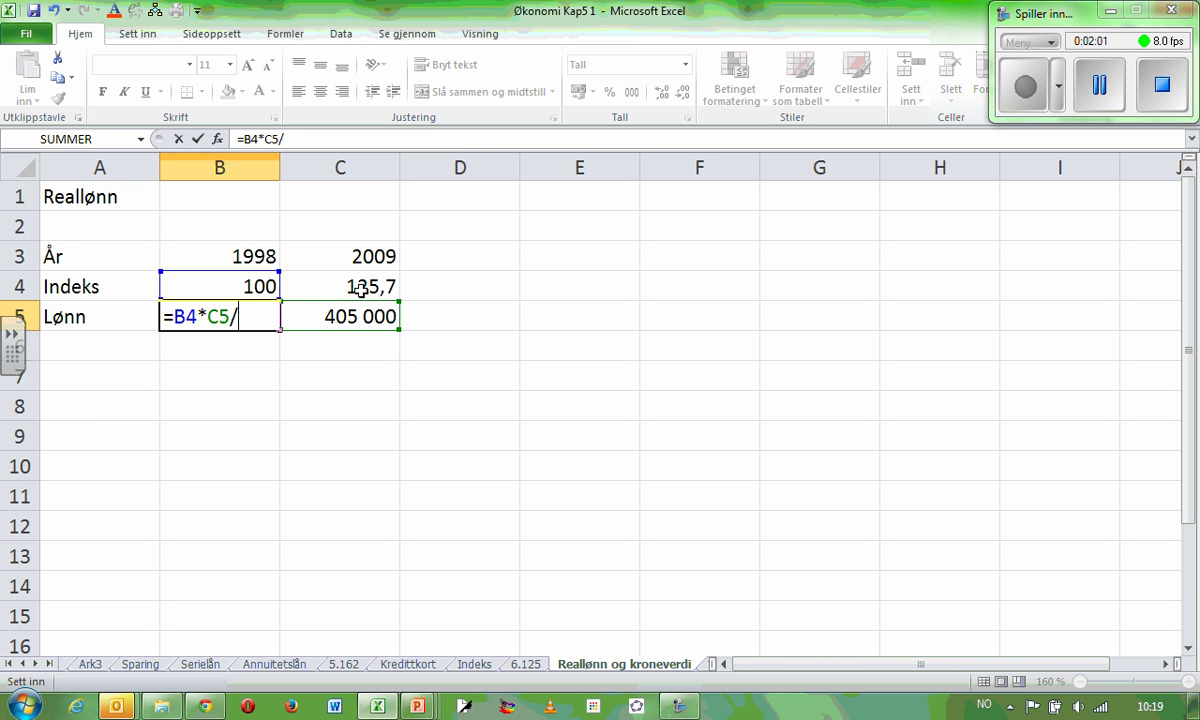
click(359, 292)
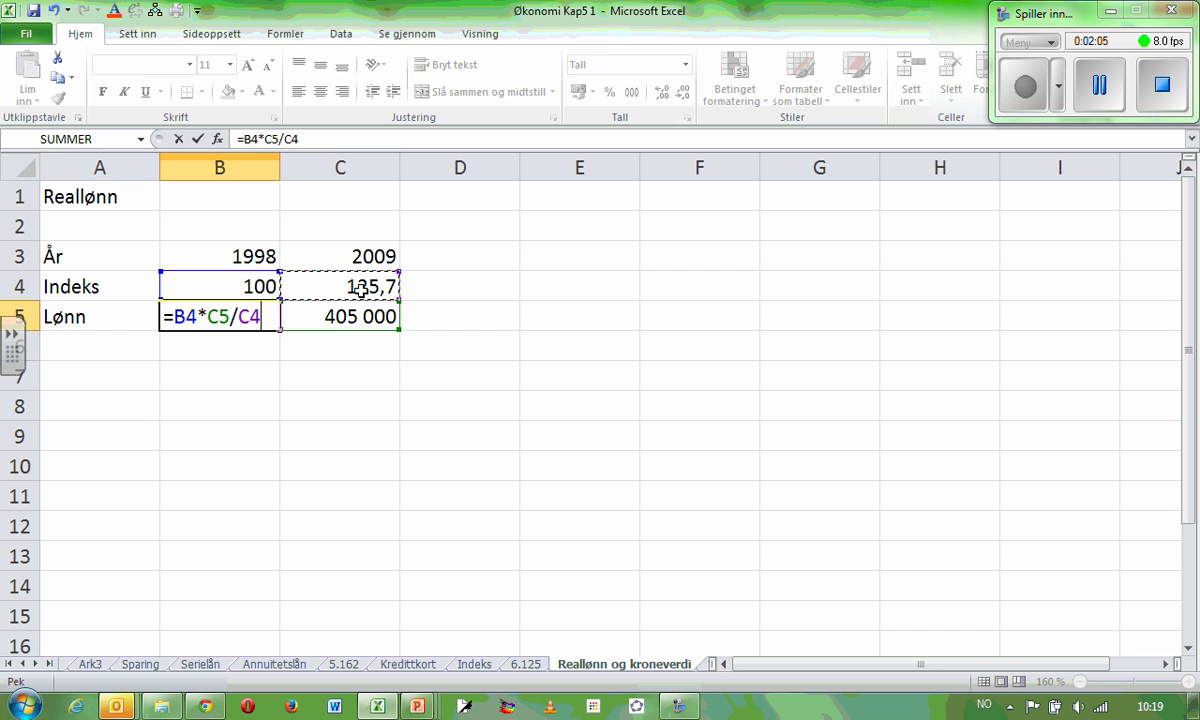
key(Return)
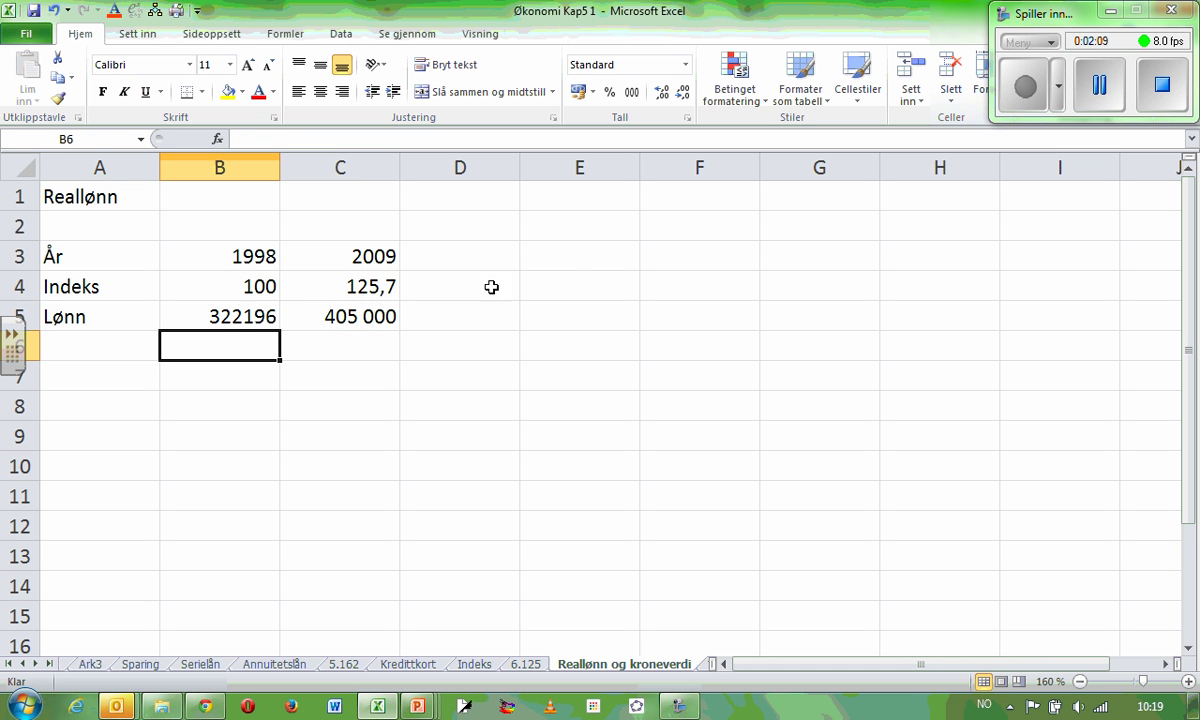
- Start a second comparison in row 3 by entering the years 1998 in E3 and 2012 in F3
click(579, 260)
text(19989)
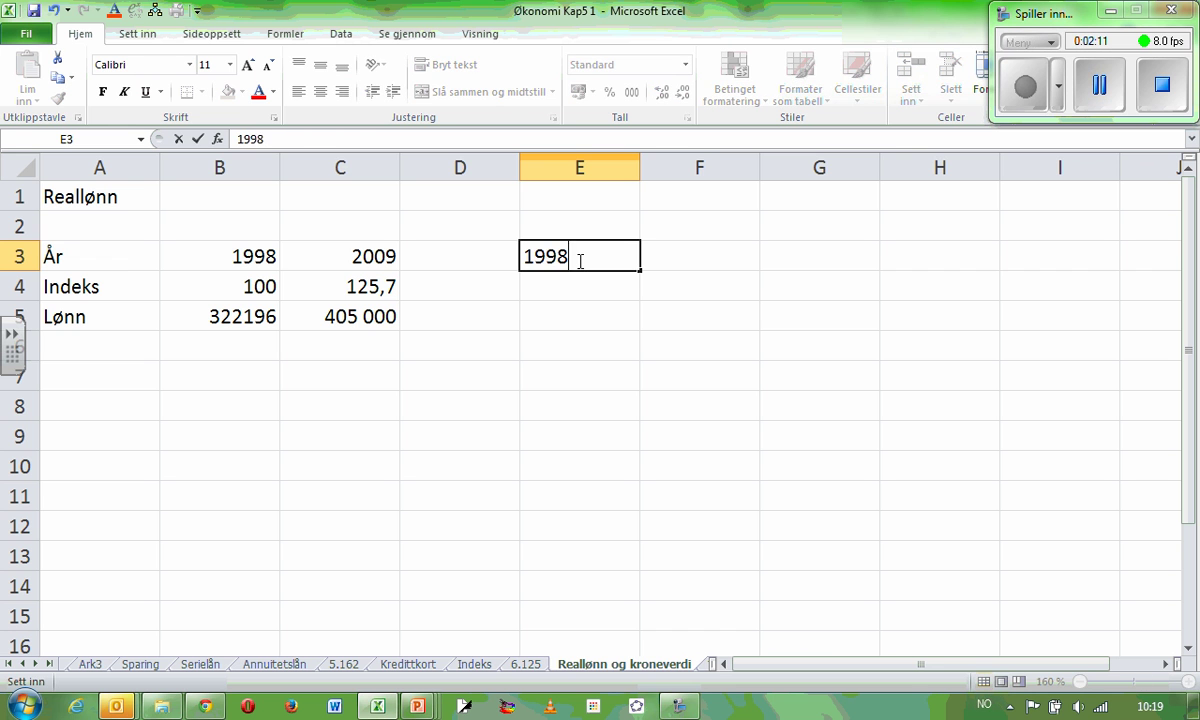
key(BackSpace)
key(BackSpace)
text(8)
key(Tab)
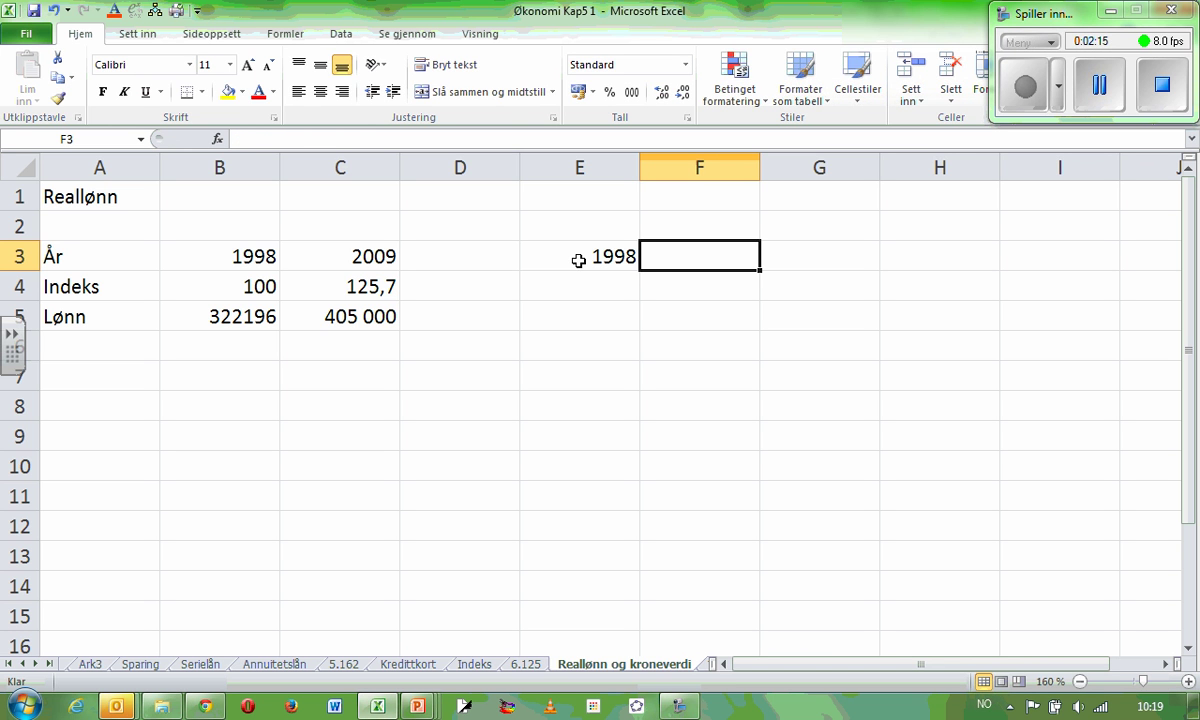
text(2012)
key(Return)
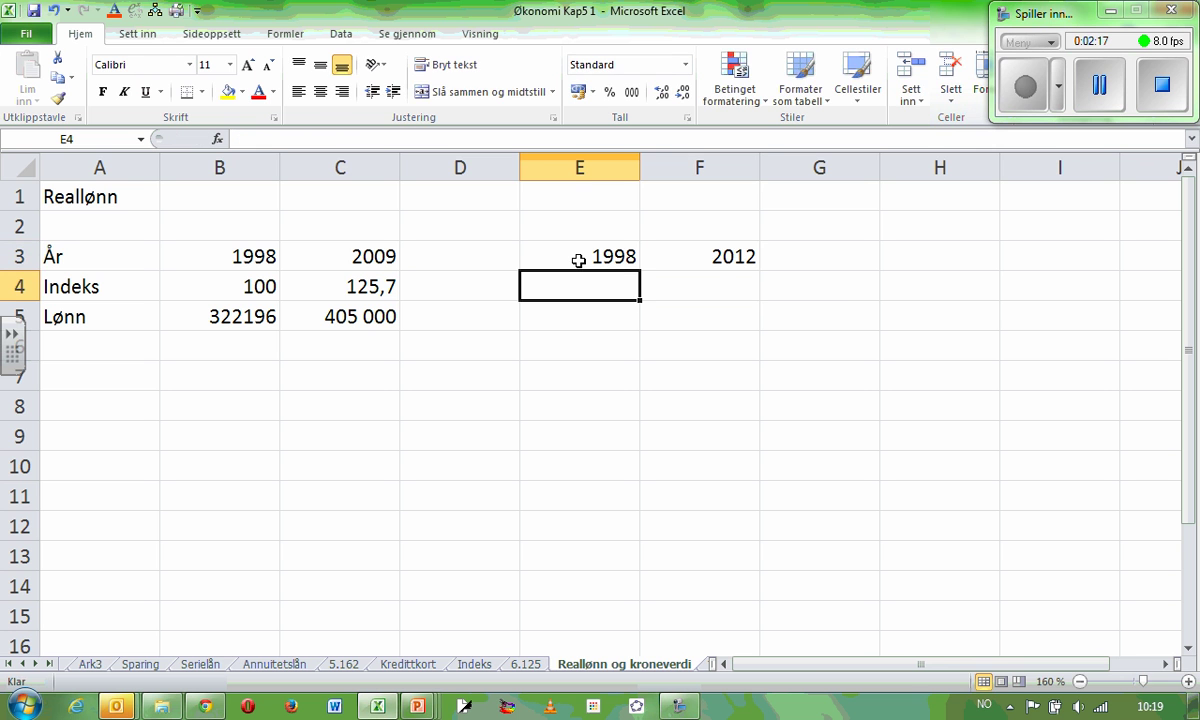
- Enter the indices 100 in E4 and 131,4 in F4, and the 2012 wage 420 000 in F5
text(100)
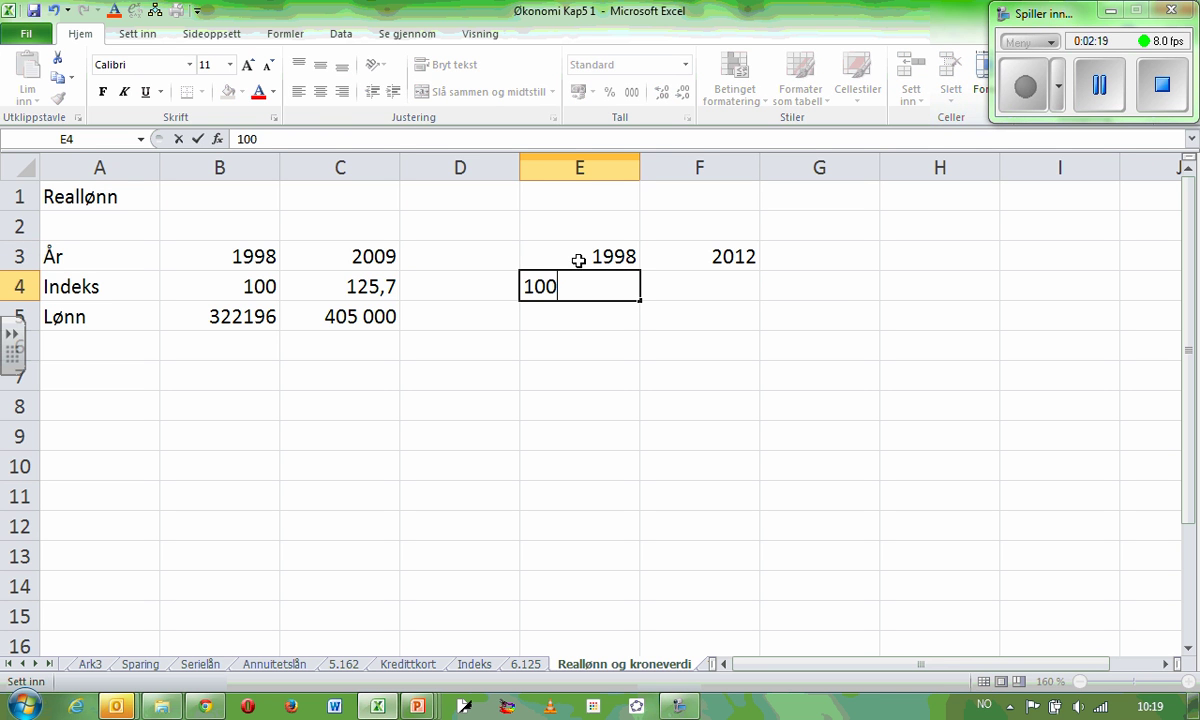
key(Tab)
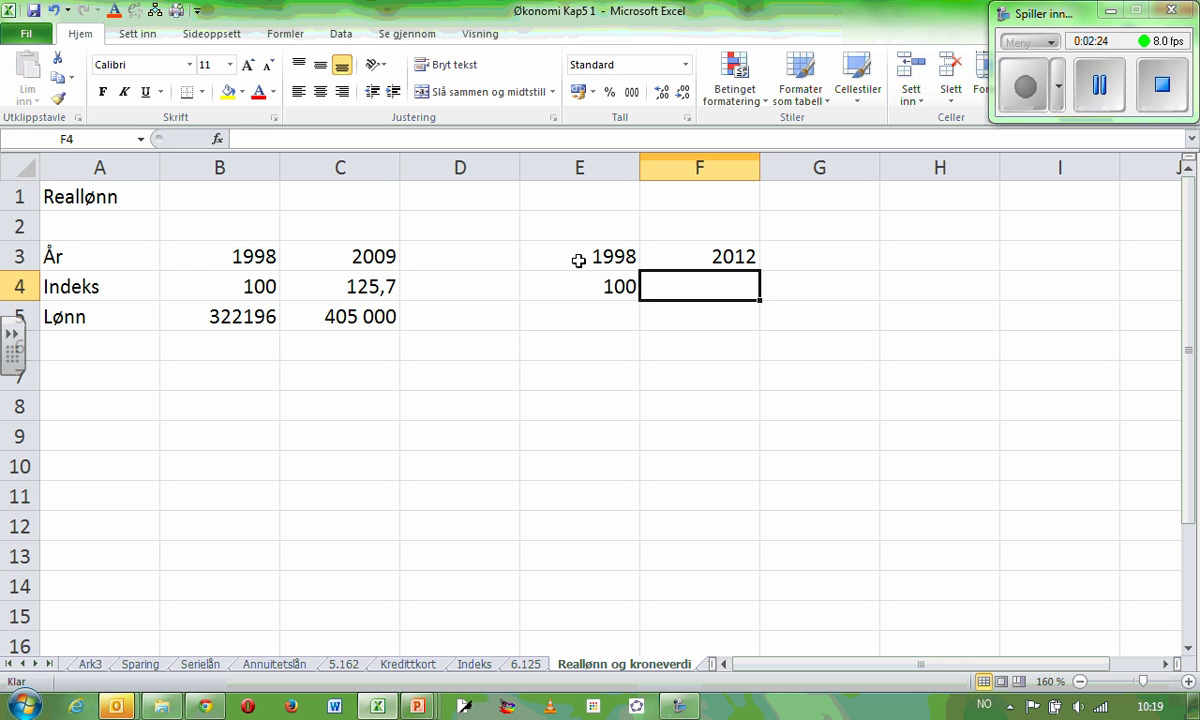
text(131,4)
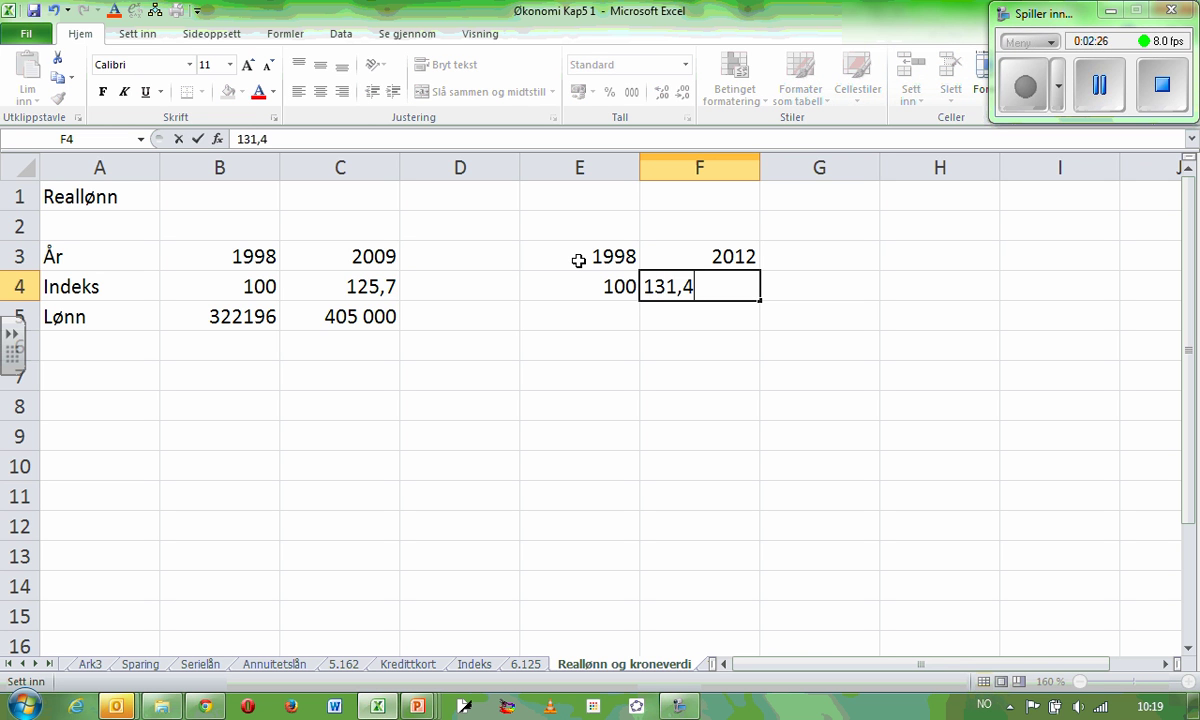
key(Return)
key(Right)
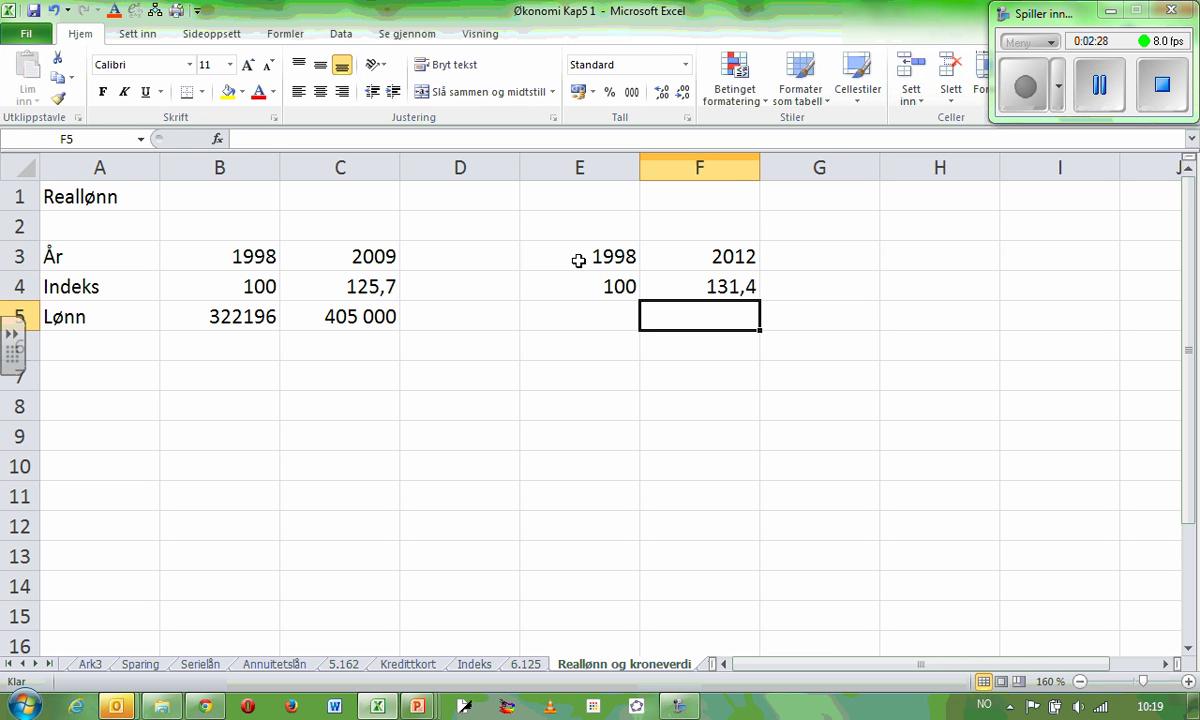
text(420 000)
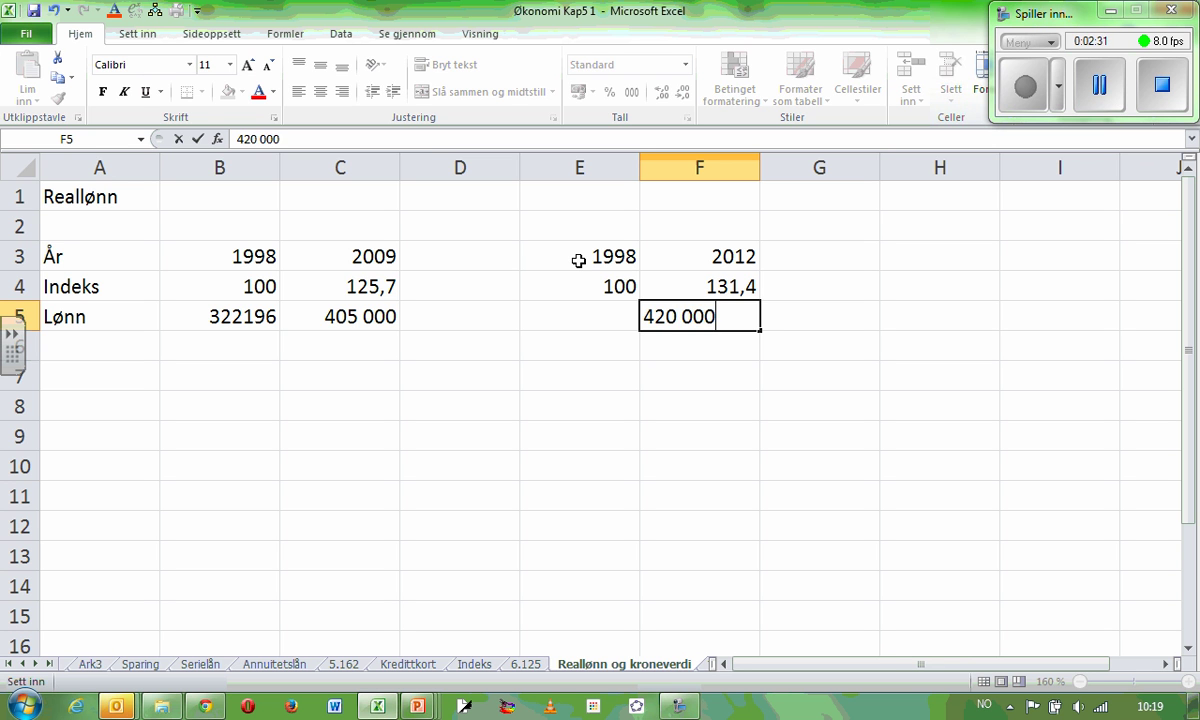
key(Return)
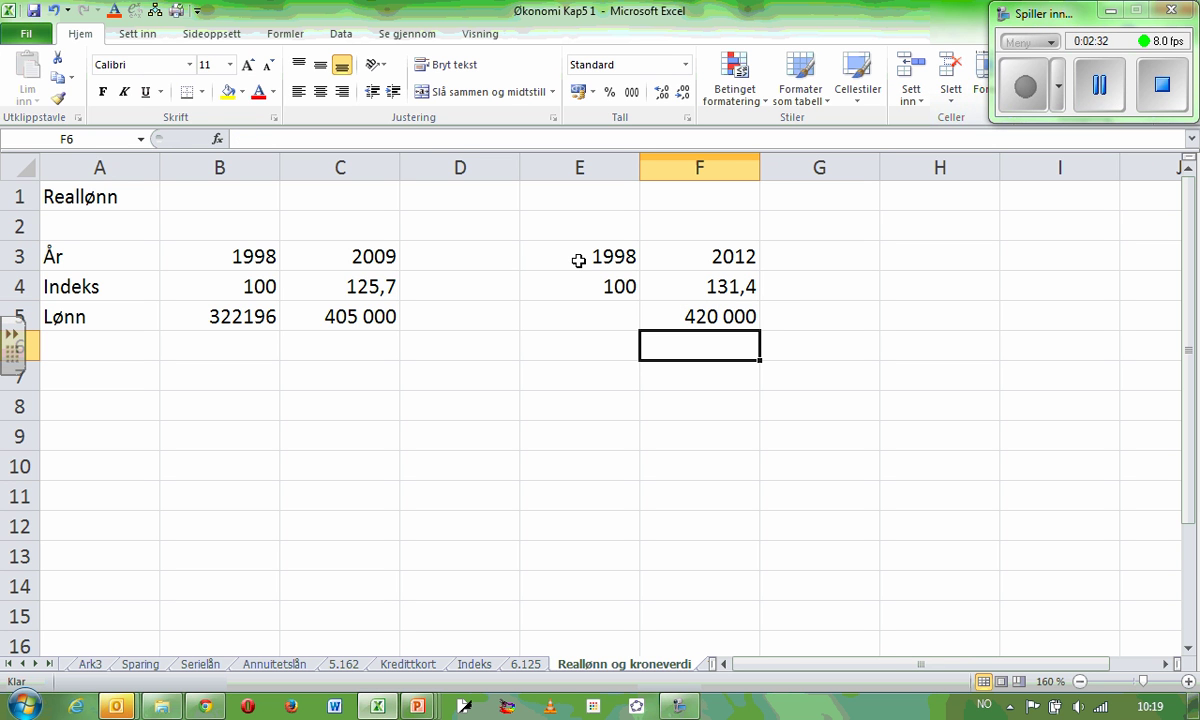
- Calculate the 1998 real wage for the second comparison in E5 with the formula =E4*F5/F4
key(Up)
key(Left)
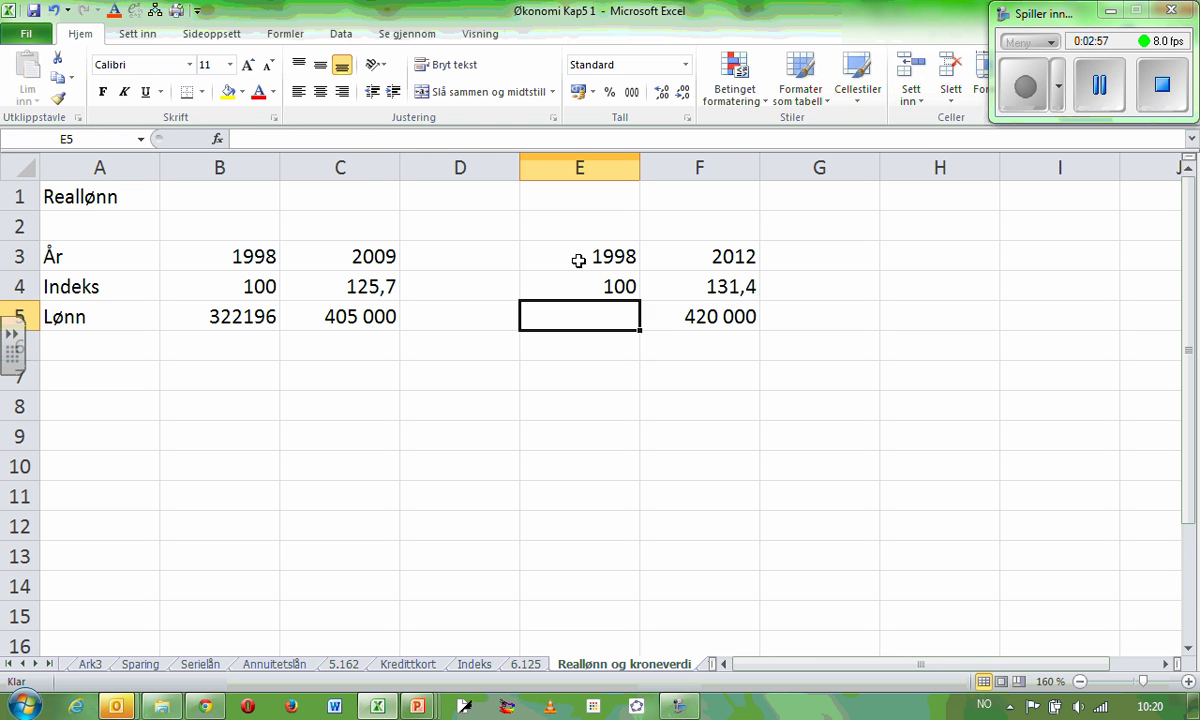
text(=)
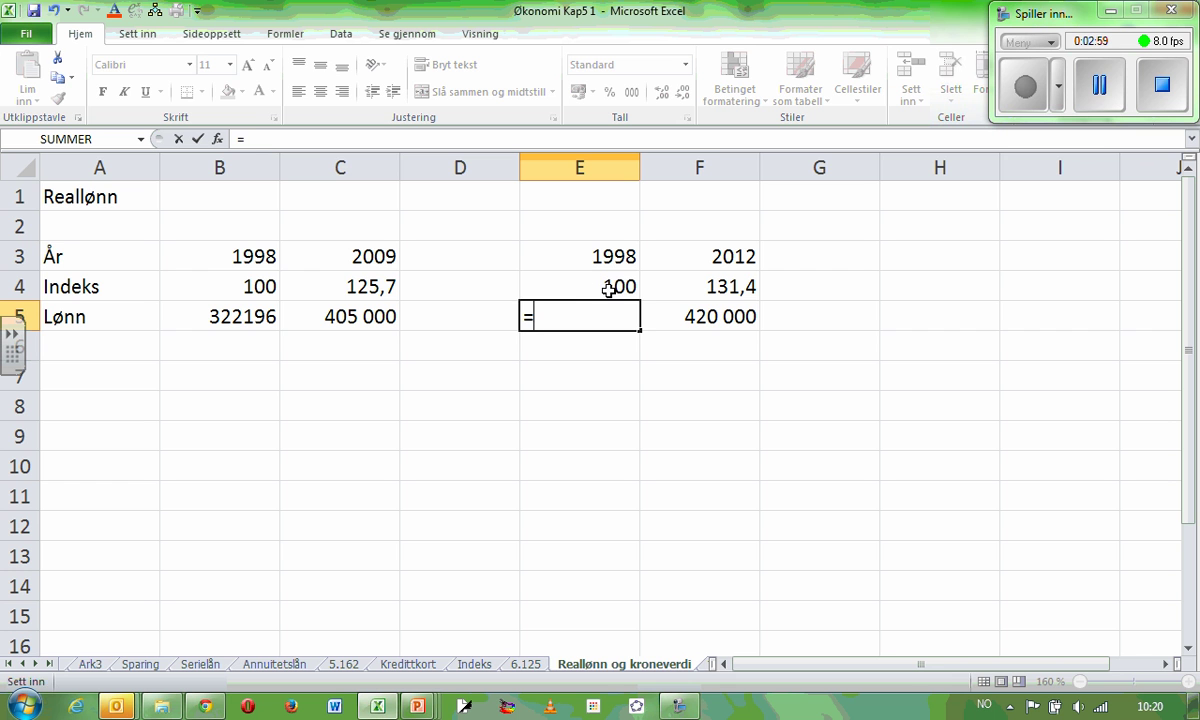
click(608, 289)
text(*)
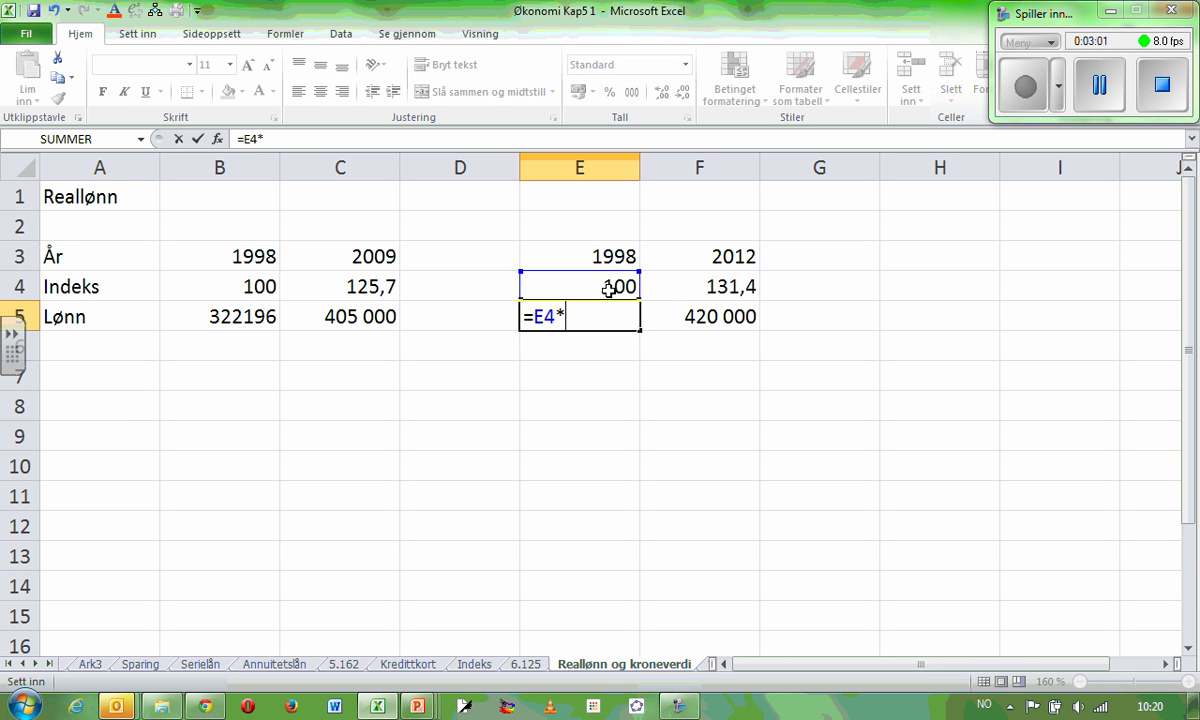
click(686, 315)
text(/)
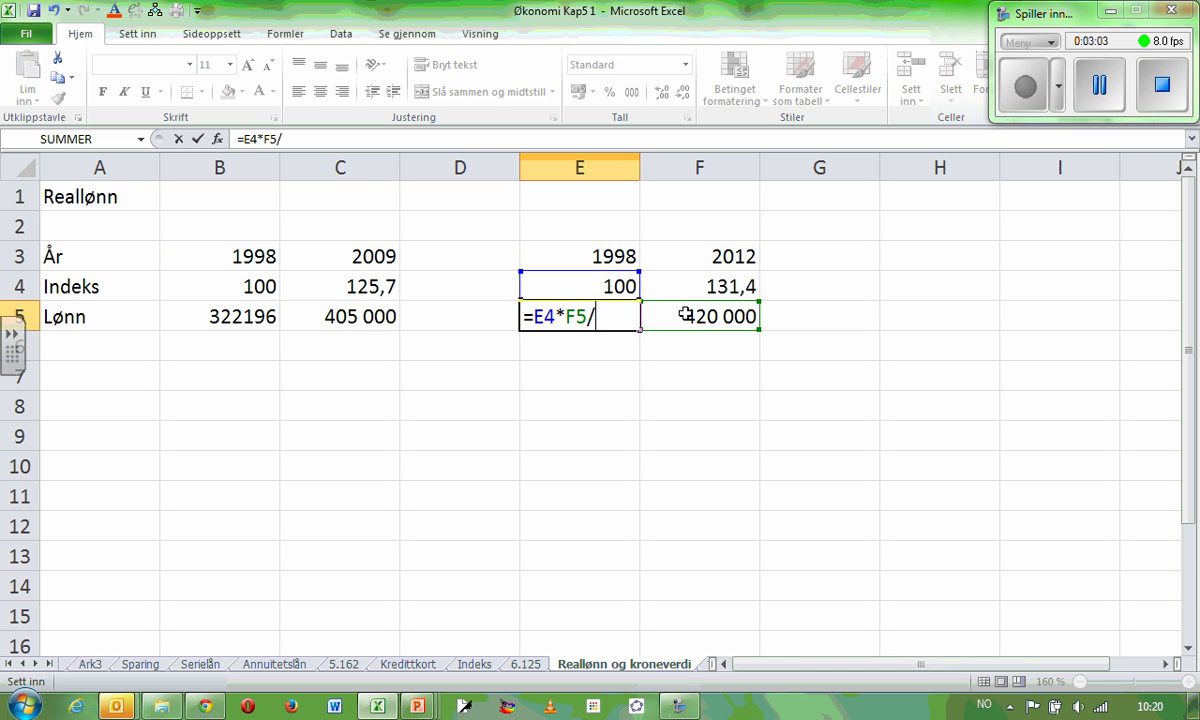
click(713, 288)
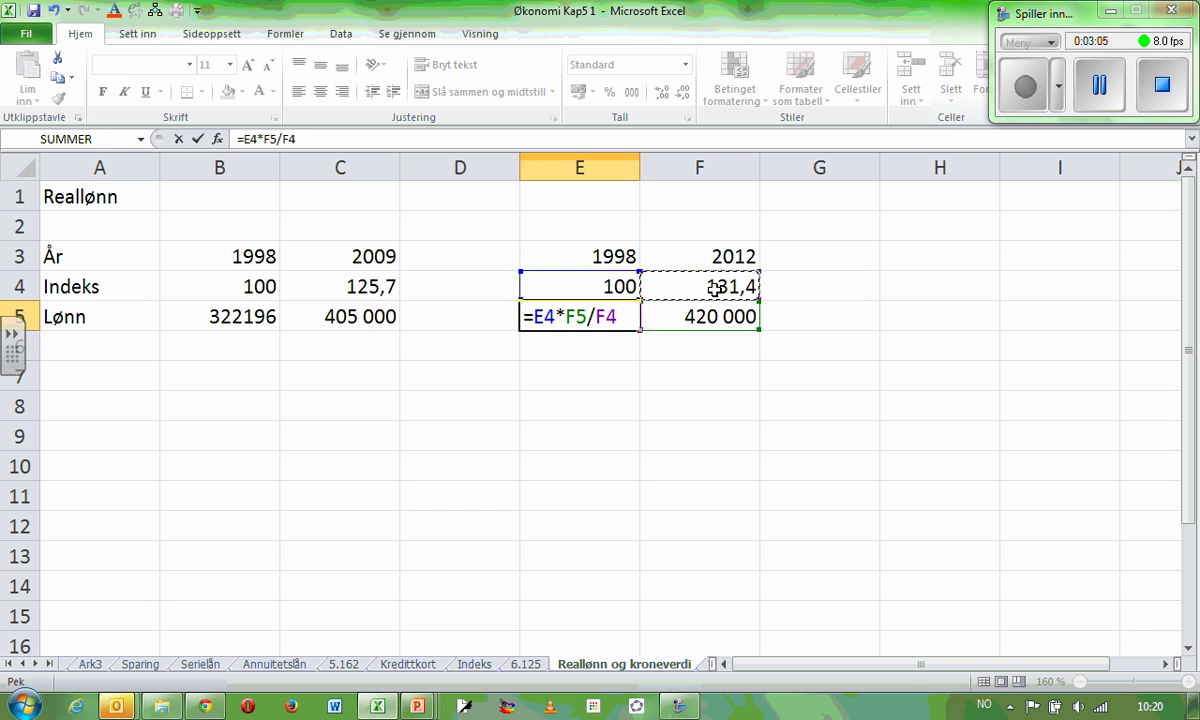
key(Return)
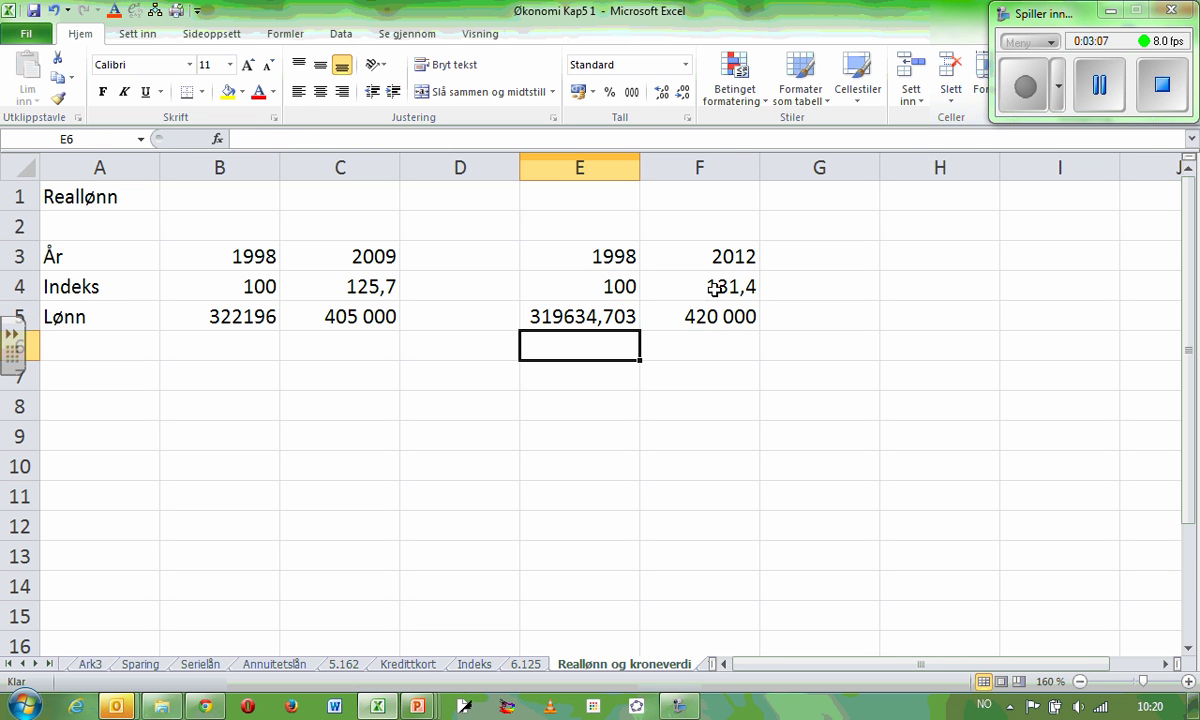
- Format the calculated wage in E5 to show no decimals
key(Up)
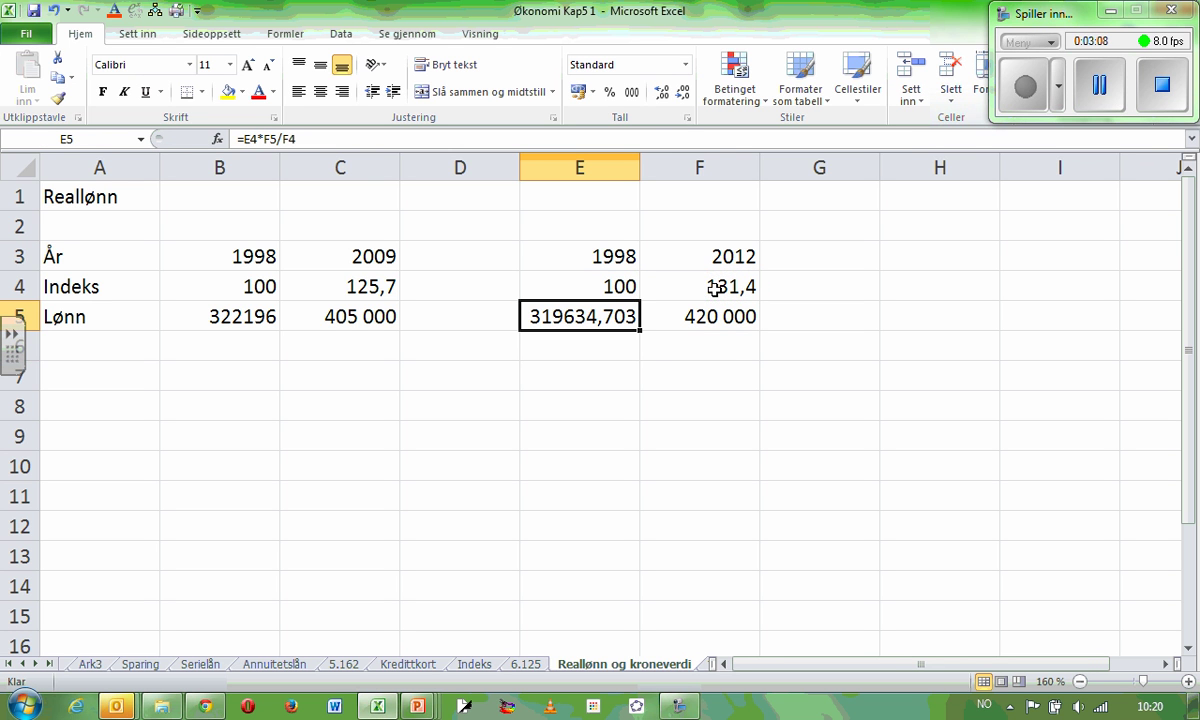
click(682, 95)
click(682, 95)
click(682, 95)
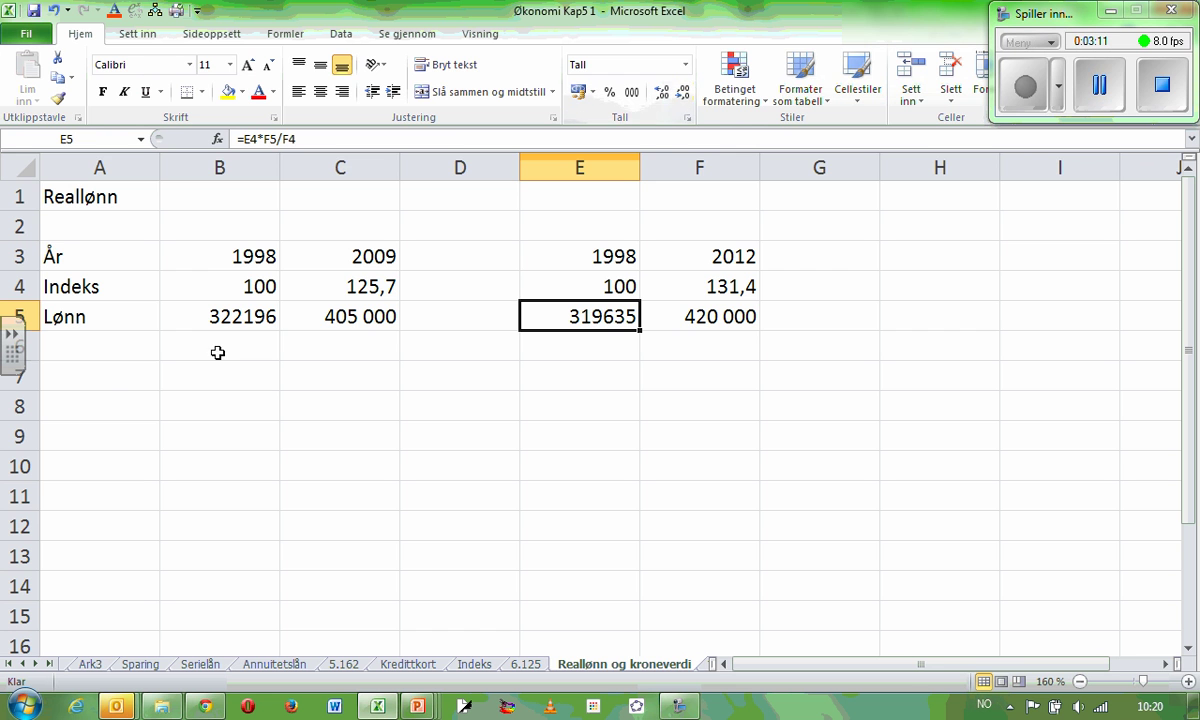
- Write the first result in A7 as "Reallønn 2009: 322 196kr"
click(107, 382)
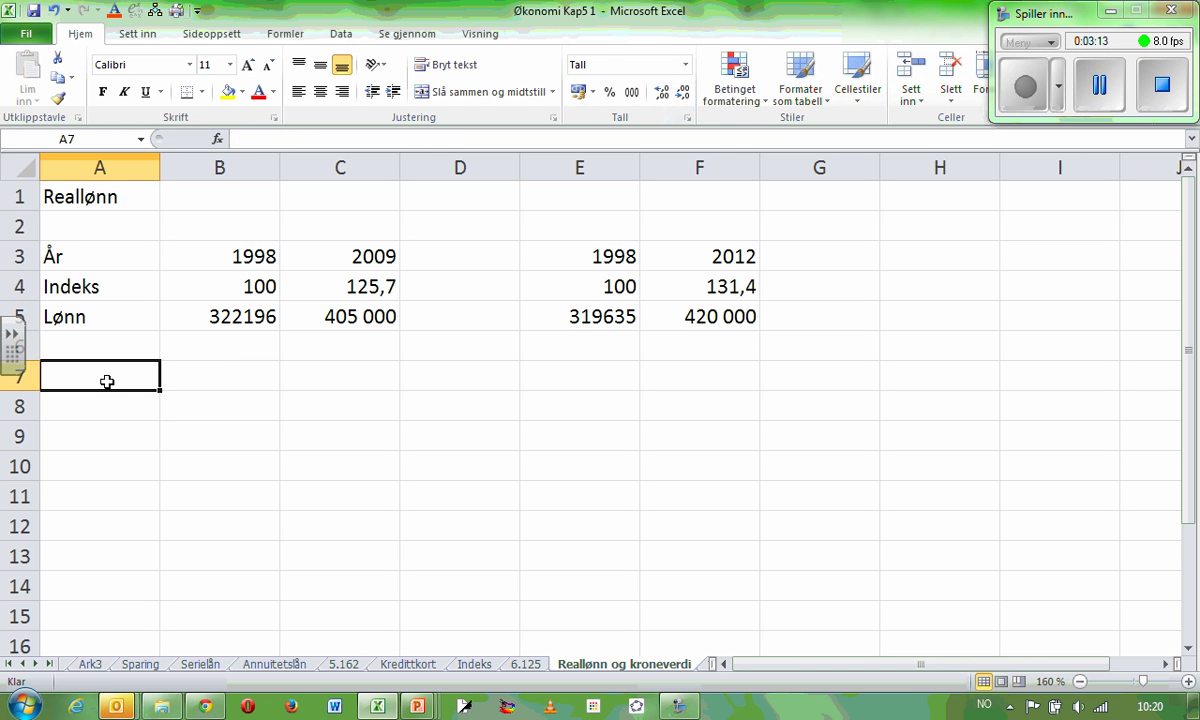
text(Realløn)
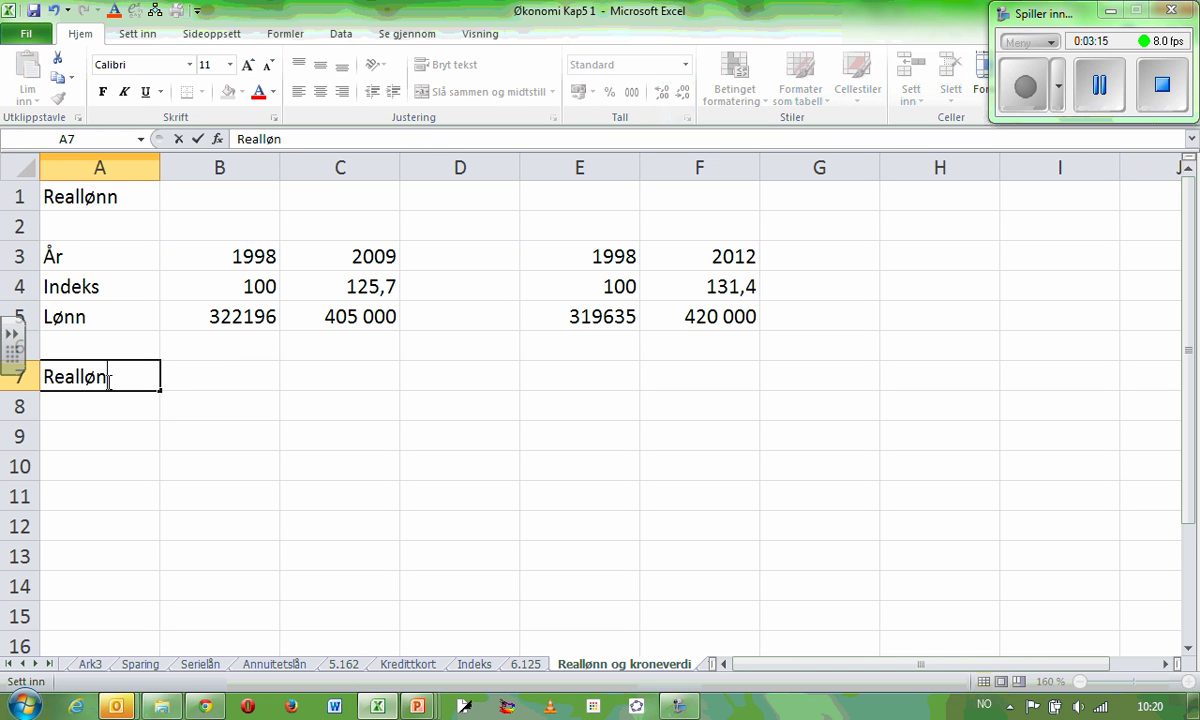
text(n 2009: )
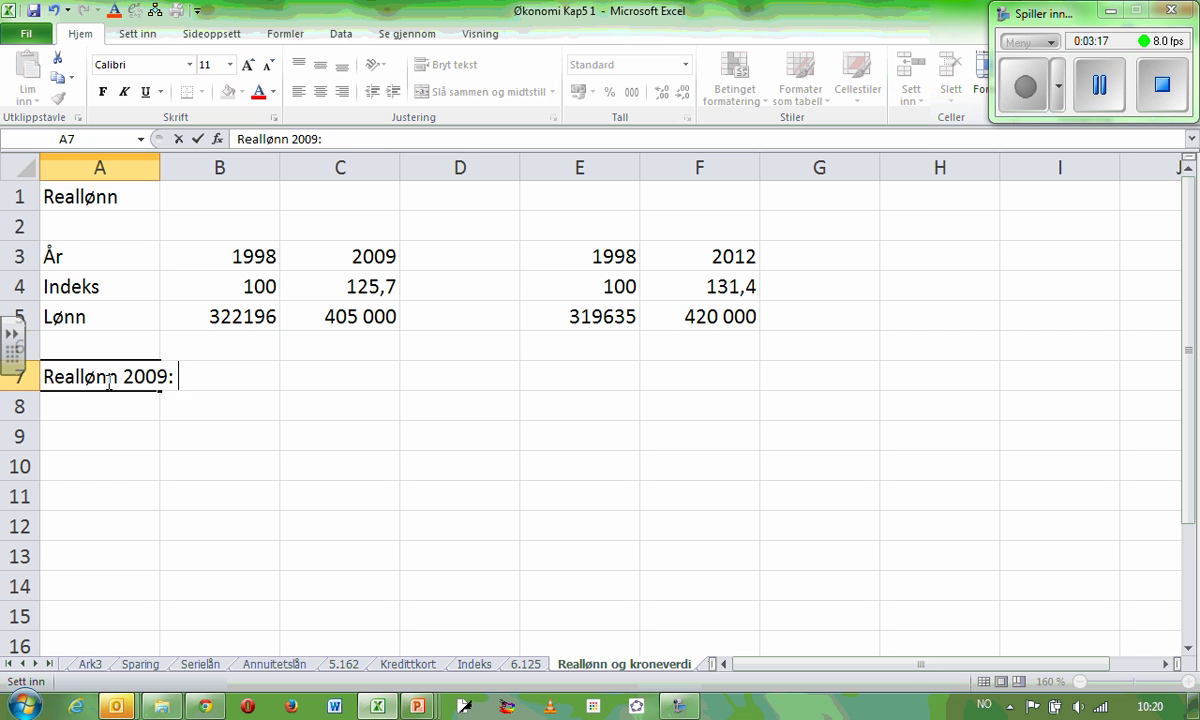
text(322 196k)
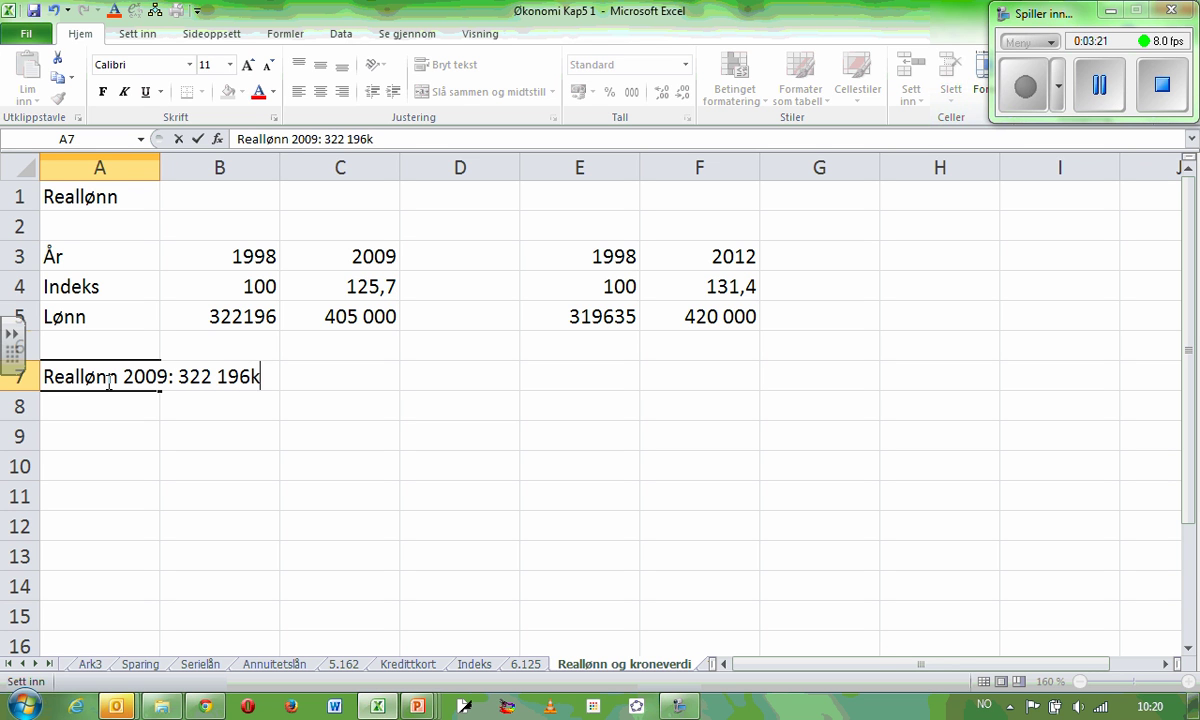
text(r)
key(Return)
- Write the second result in A8 as "Reallønn 2012: 319 635kr"
text(Re)
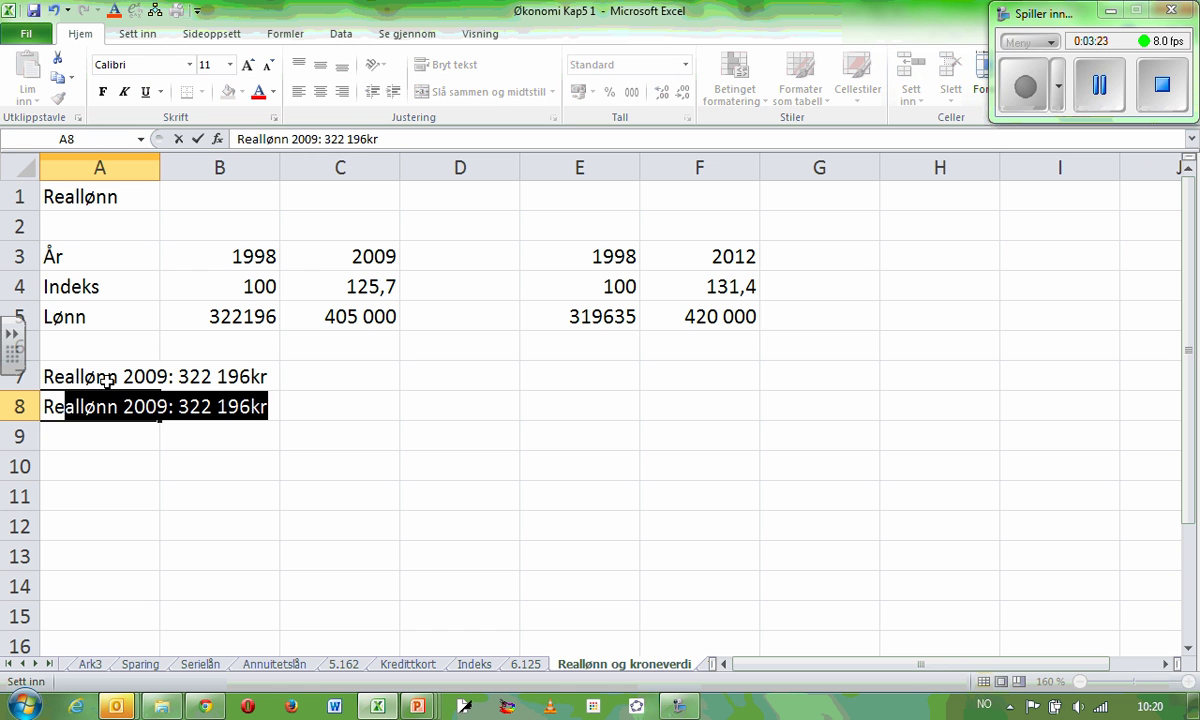
text(allønn 2)
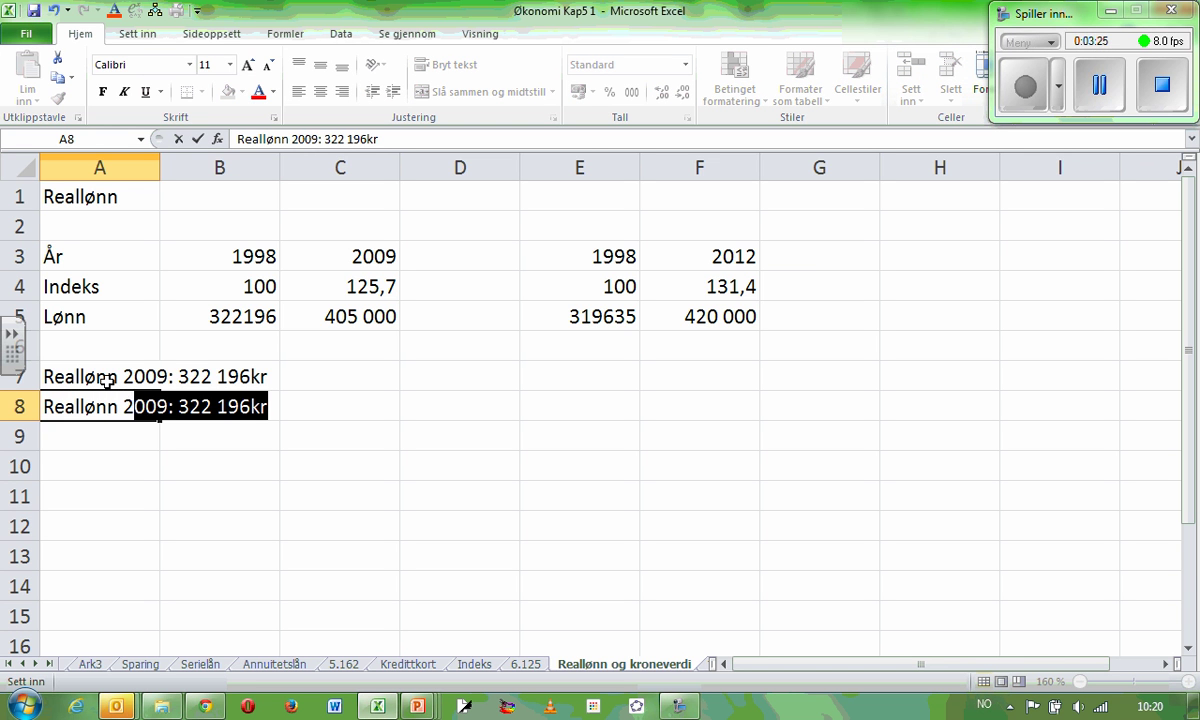
text(012:)
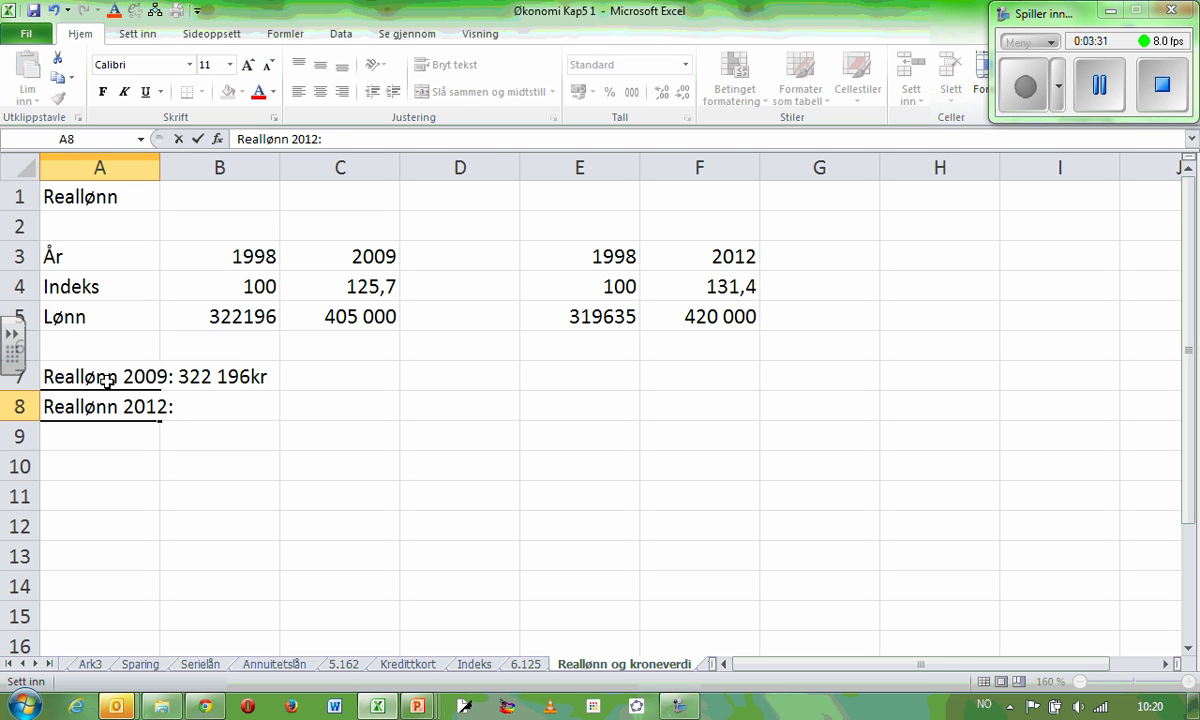
text(319 63)
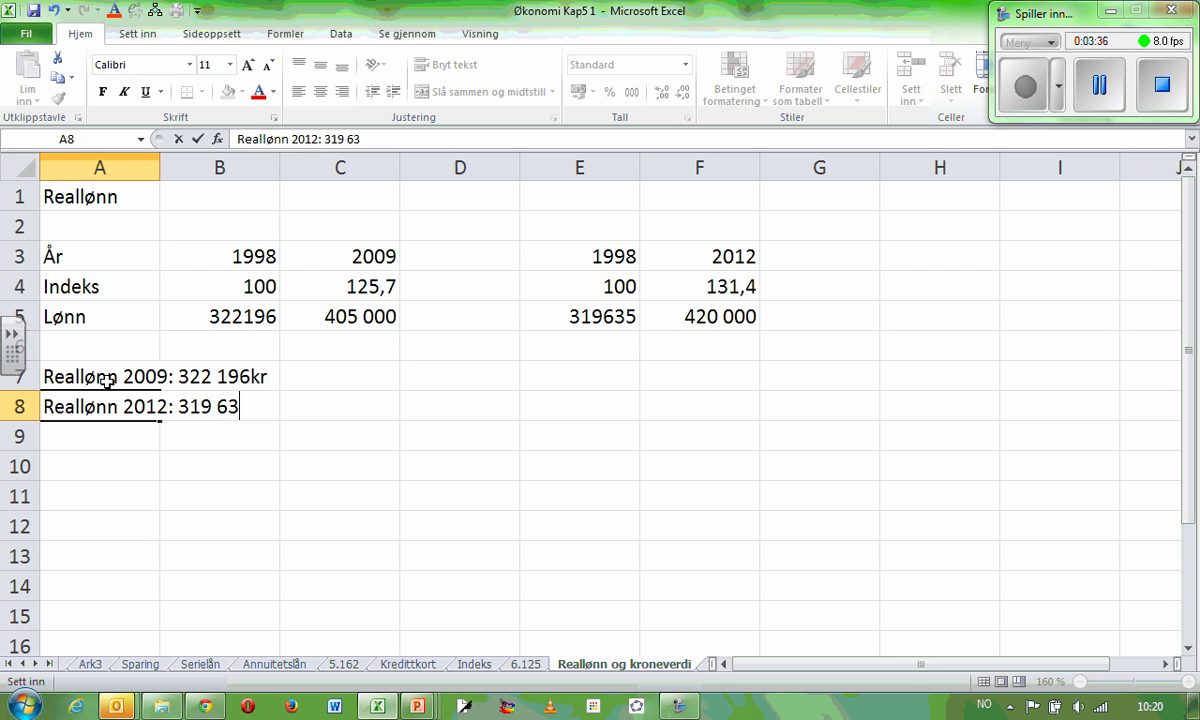
text(5kr)
key(Return)
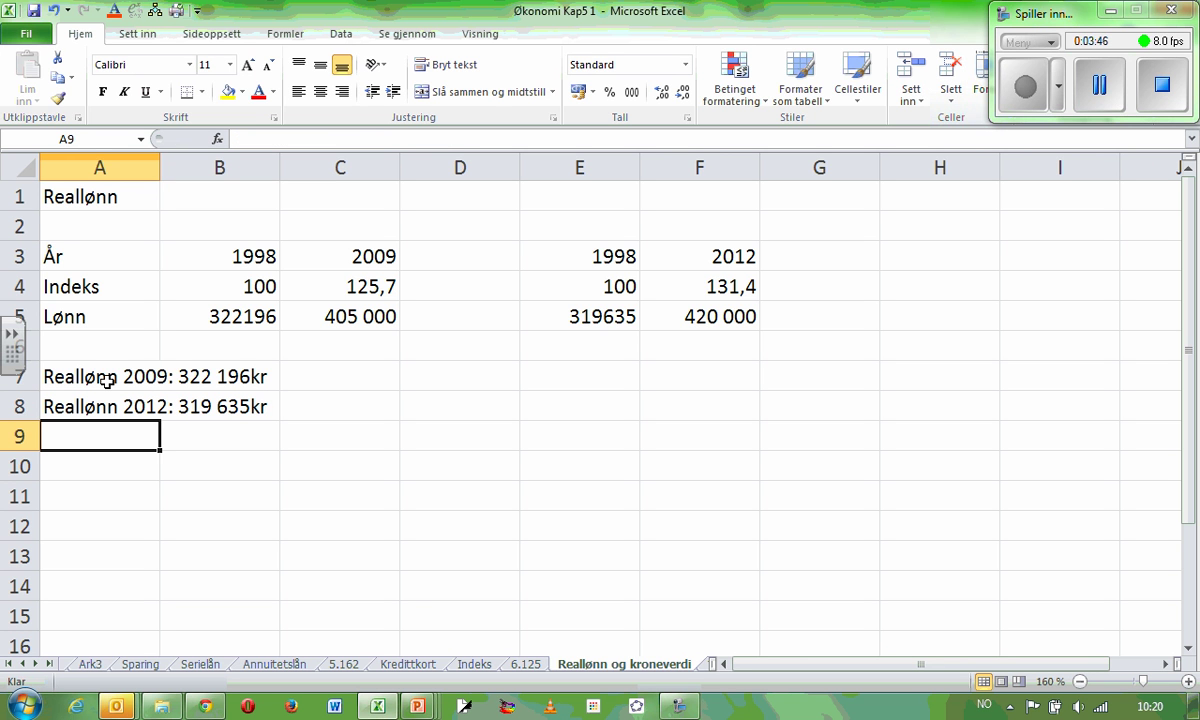
- Write the conclusion "Denne personen hadde best råd i 2009!" in D7
click(439, 370)
text(Denne per)
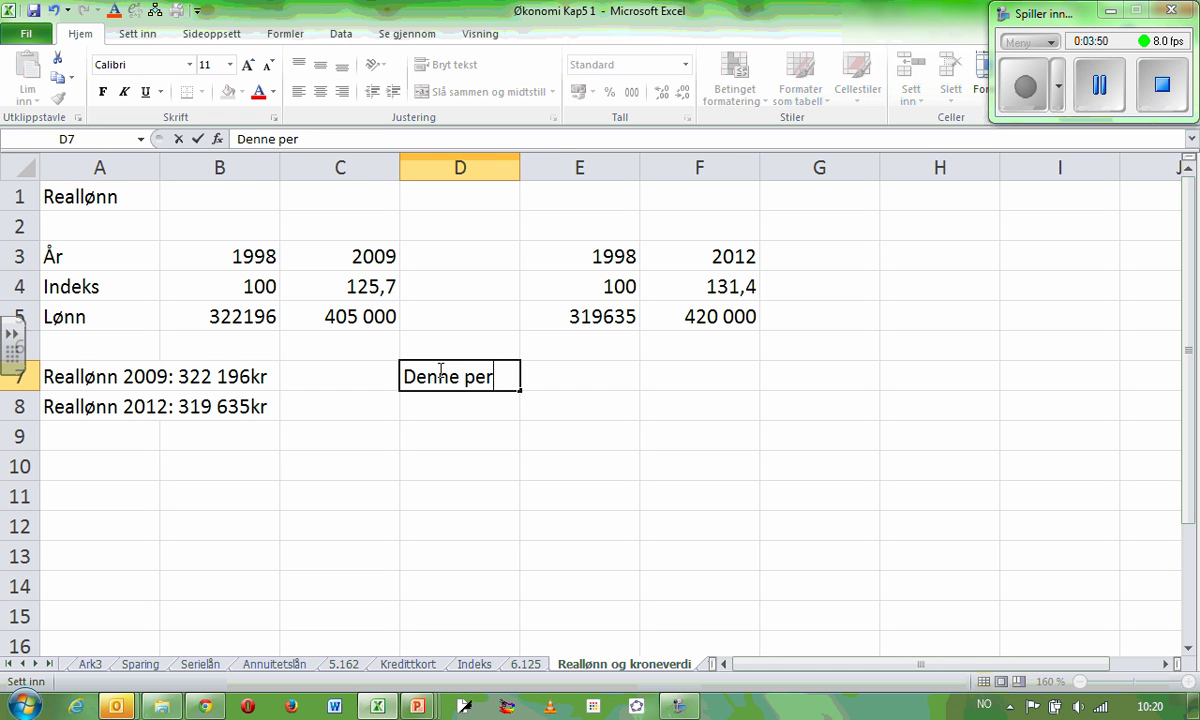
text(sonen ha)
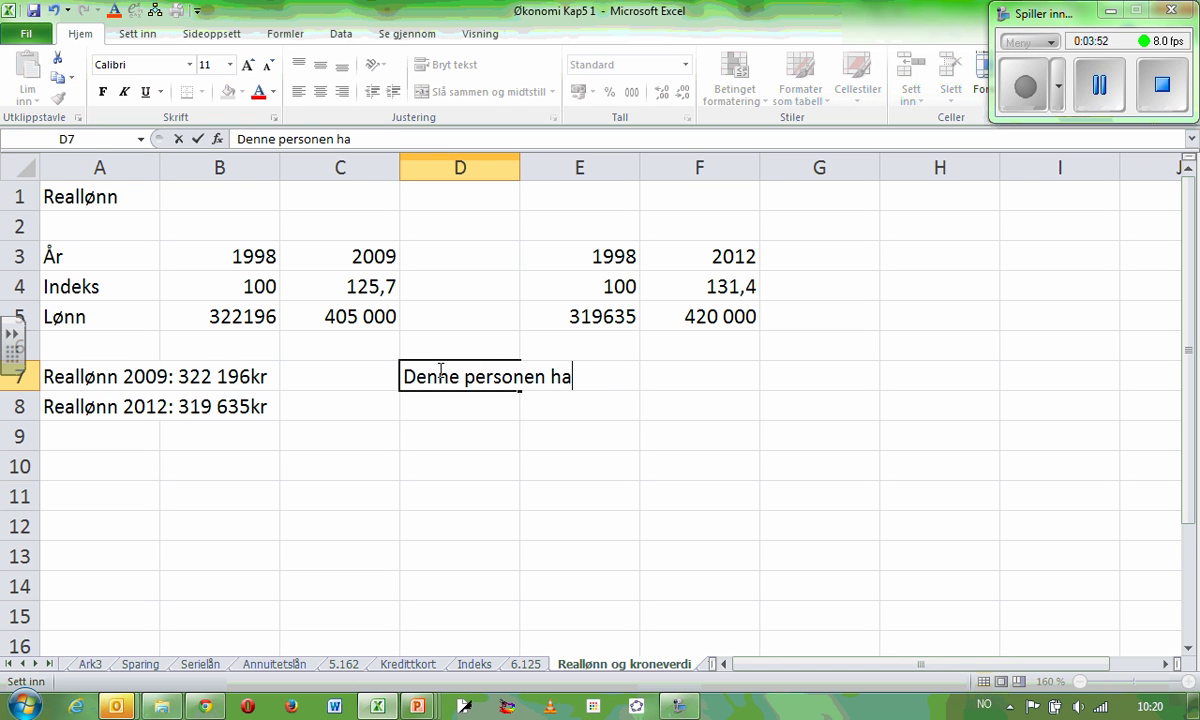
text(dde best råd i 2009)
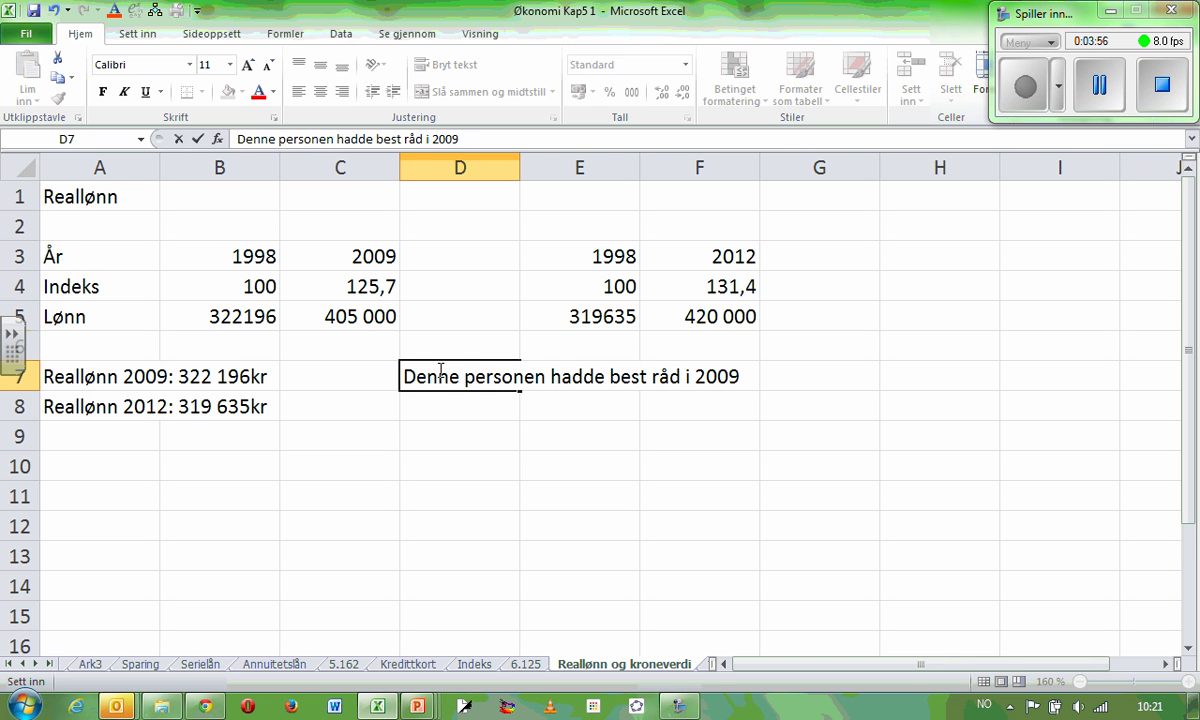
text(!)
- Apply all borders (Alle kantlinjer) to the table range A3:F5
drag(140, 250, 677, 313)
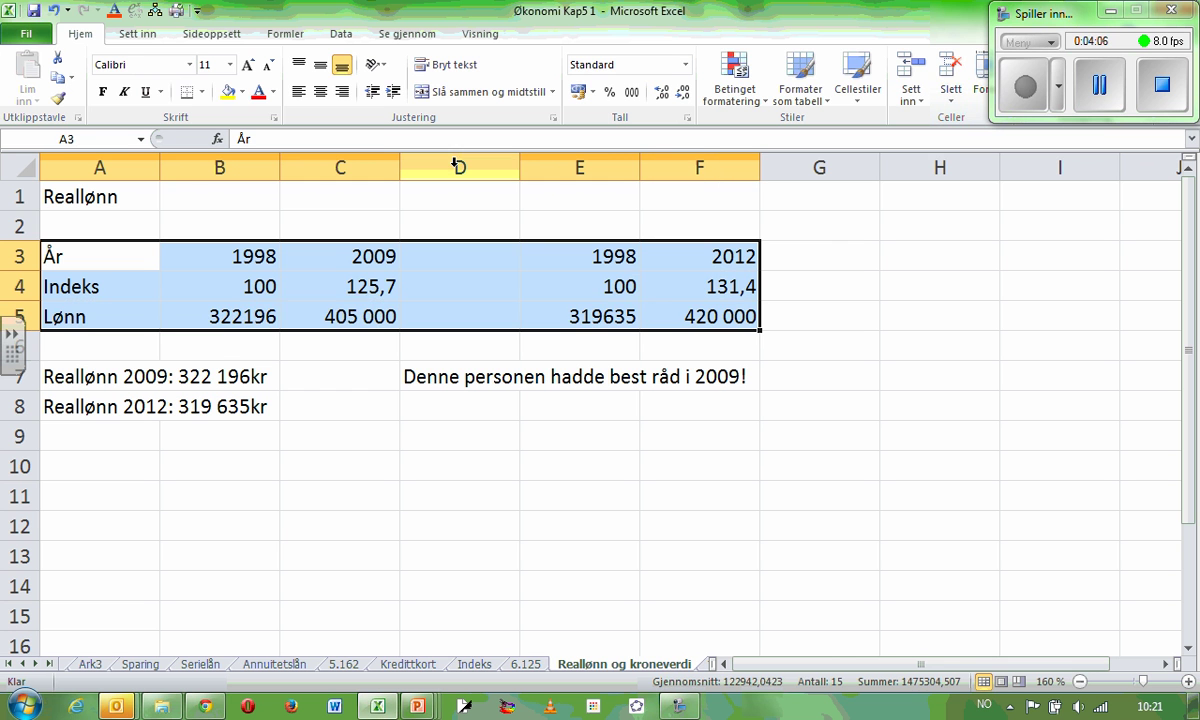
click(201, 92)
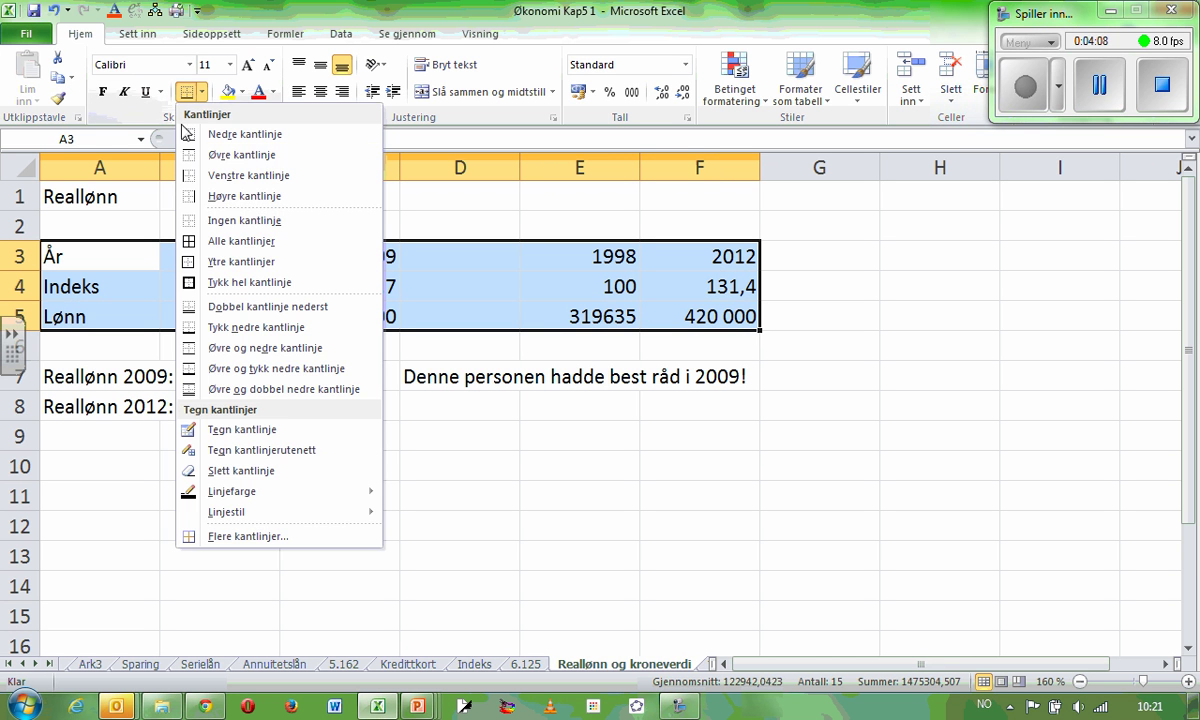
click(208, 240)
click(622, 317)
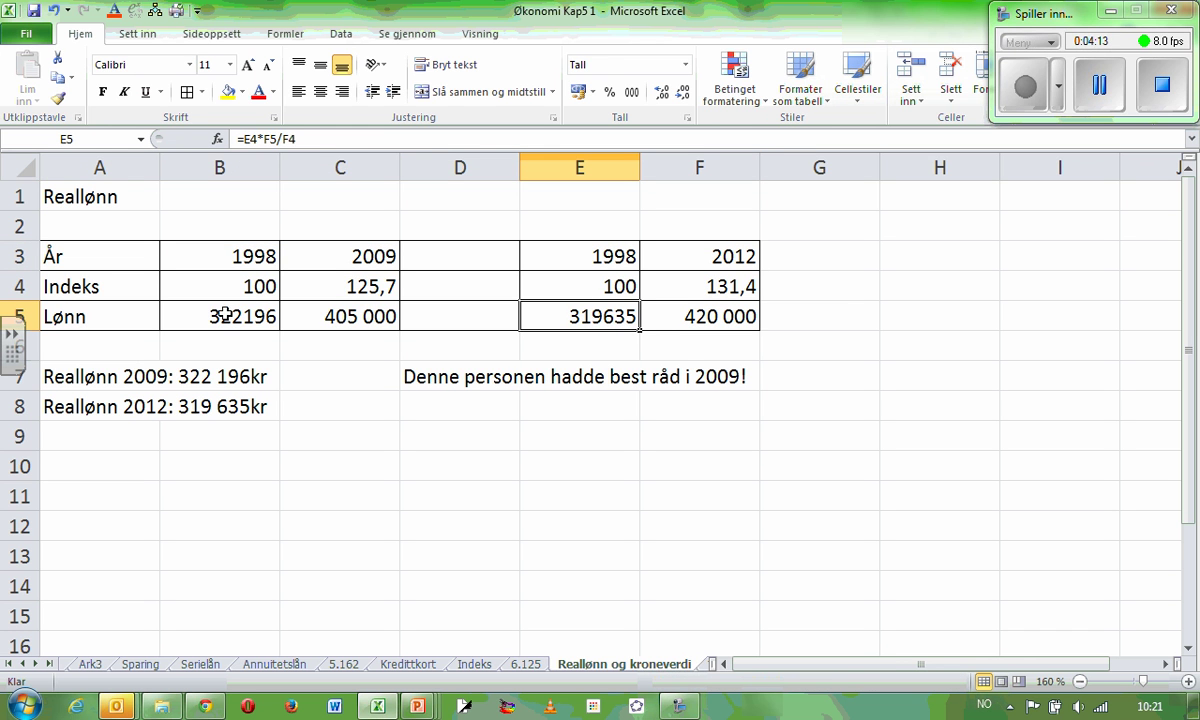
drag(216, 238, 299, 298)
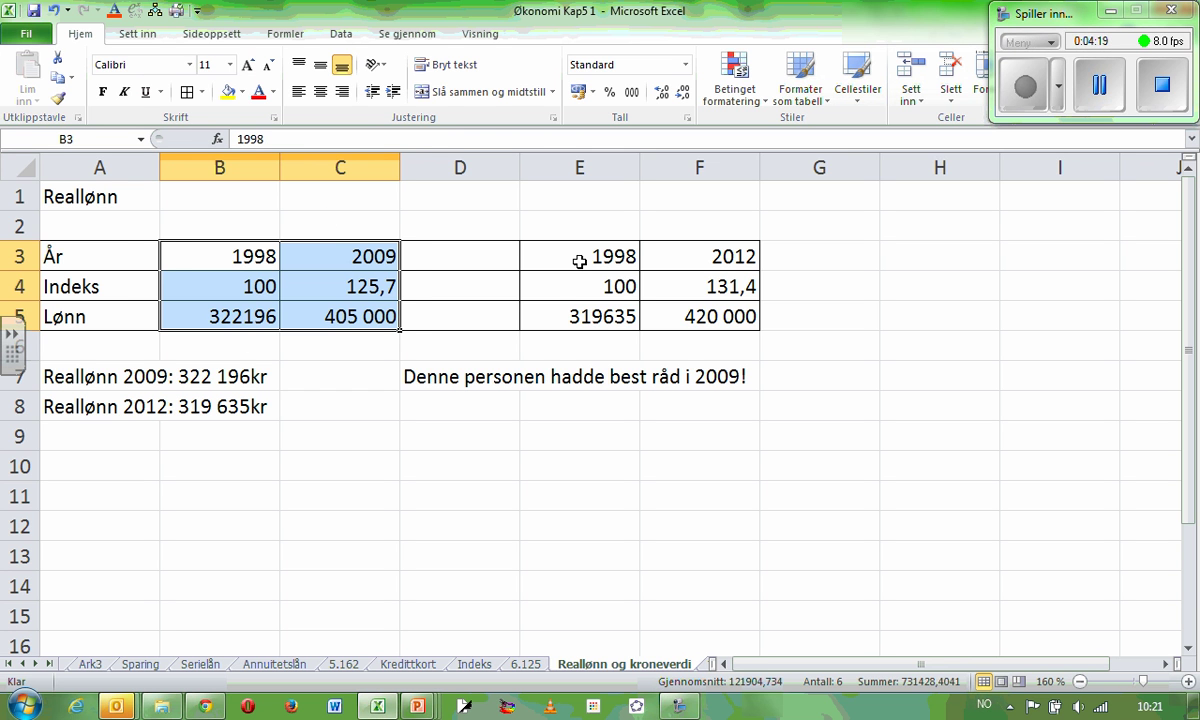
drag(579, 262, 657, 326)
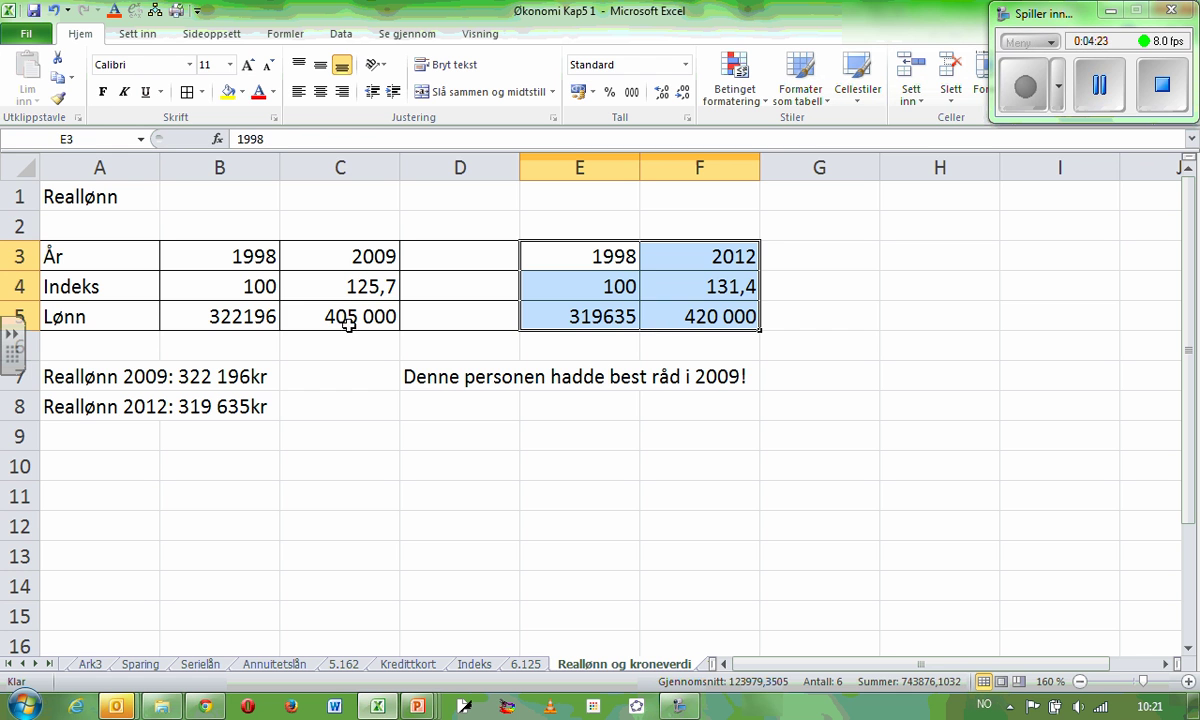
- Make the calculated real wages in B5 and E5 bold
click(238, 312)
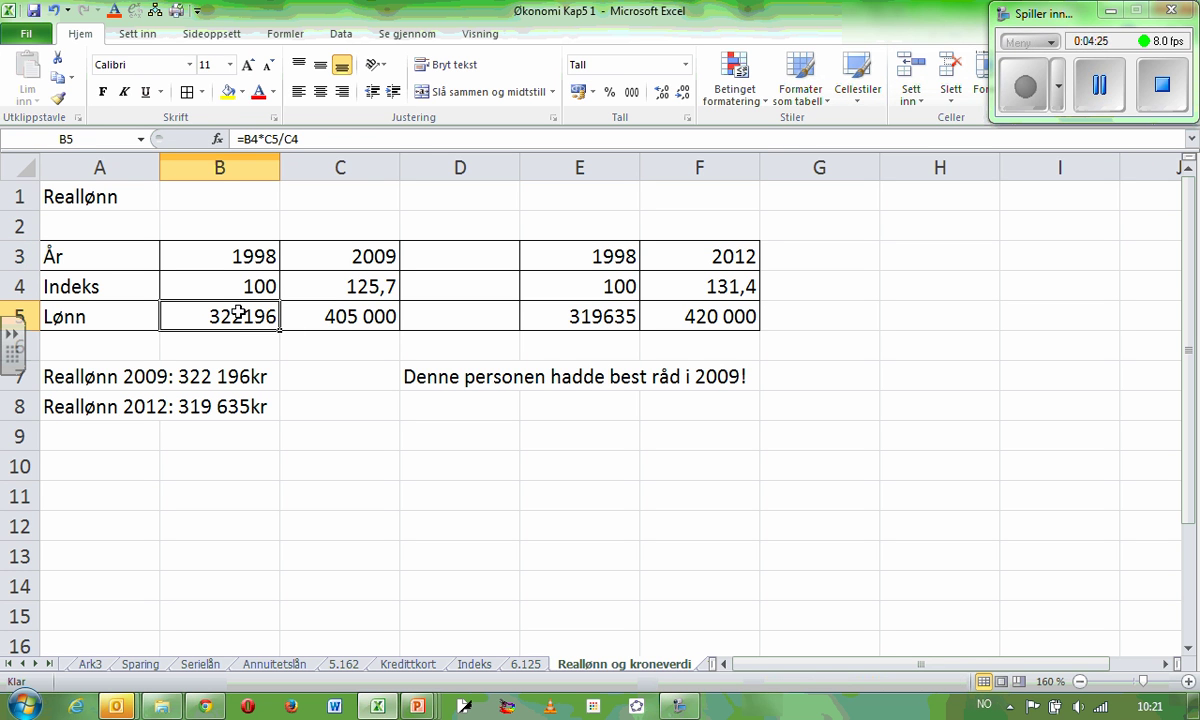
key(ctrl+f)
click(560, 313)
key(ctrl+f)
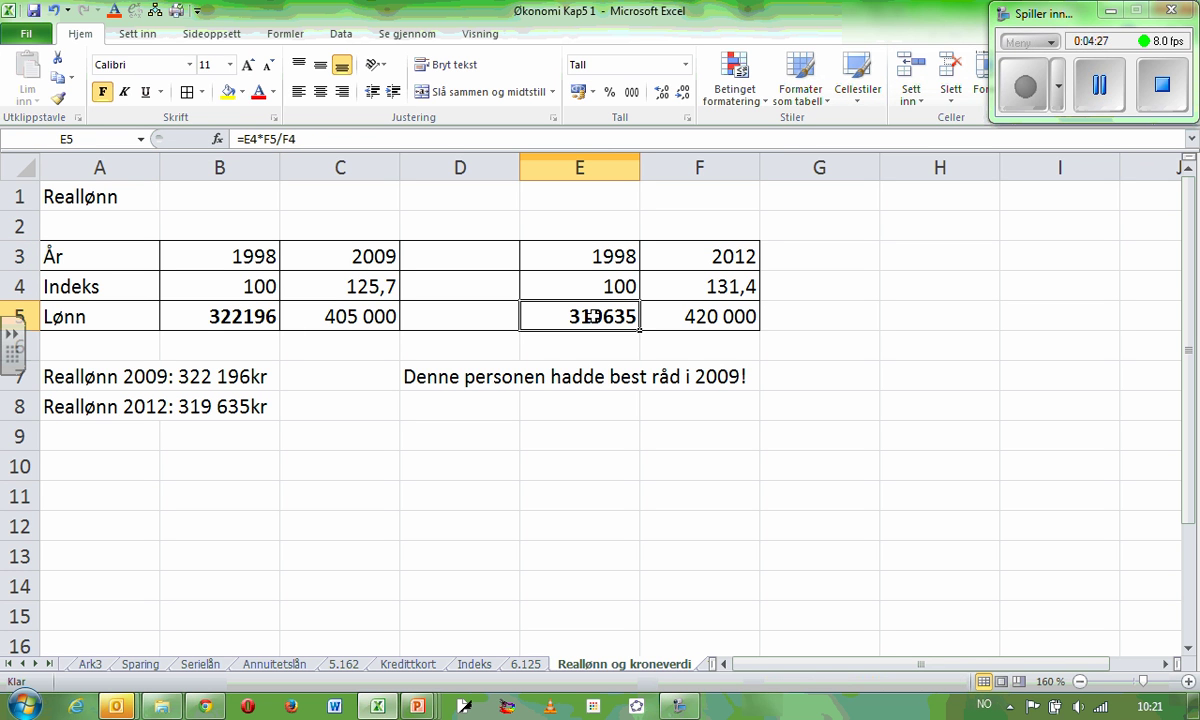
click(87, 376)
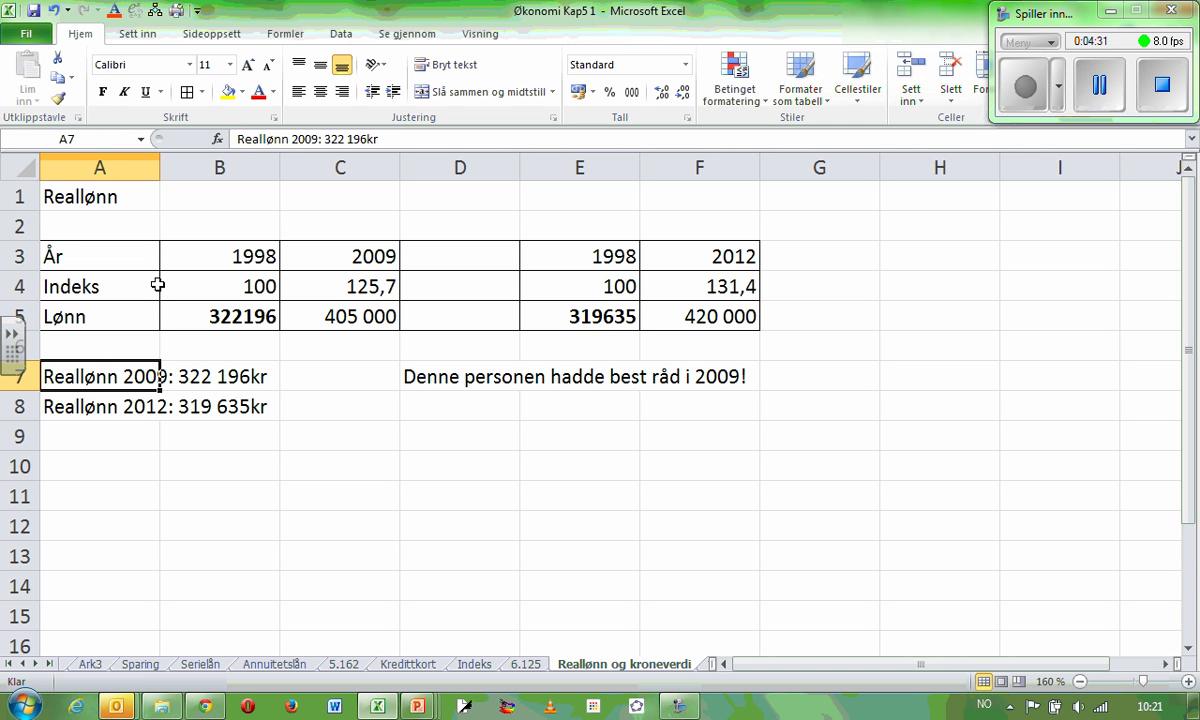
click(375, 255)
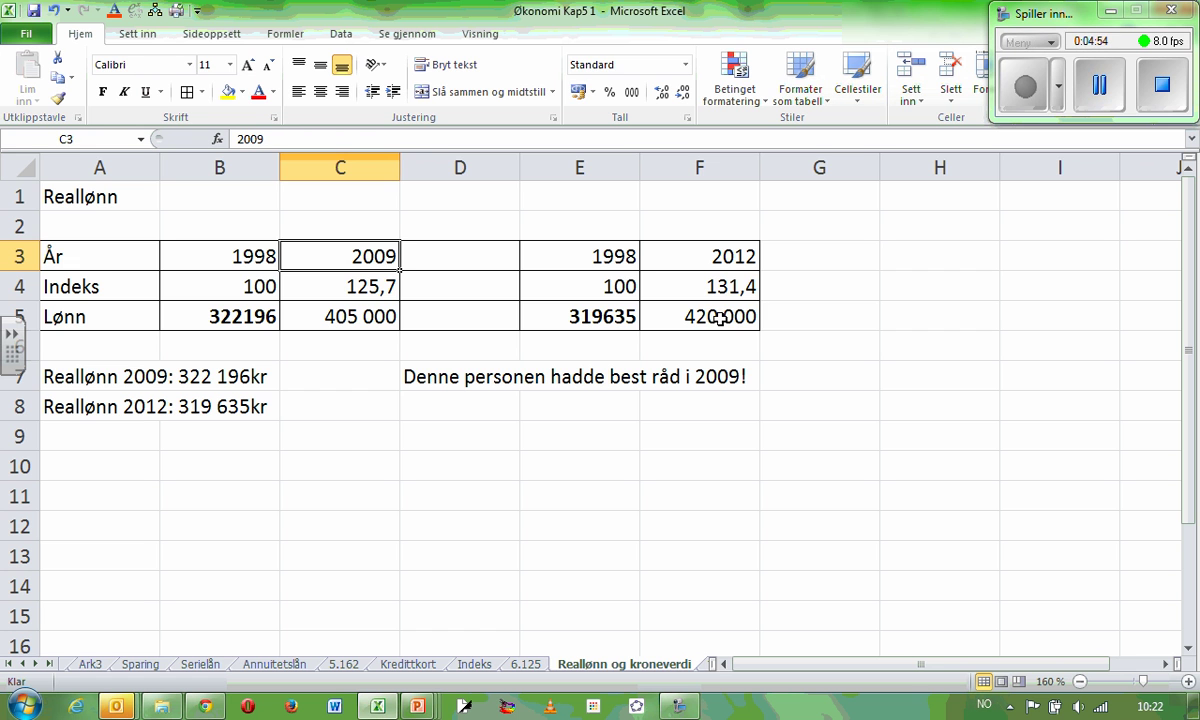
click(720, 317)
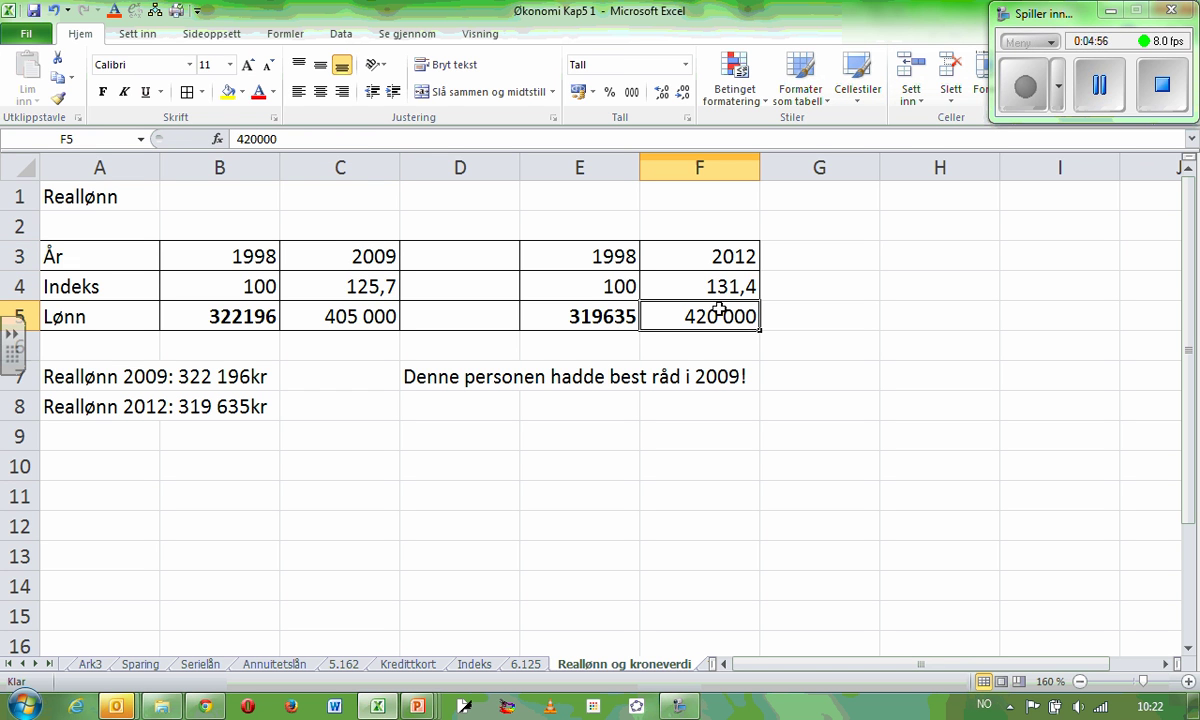
click(607, 256)
click(563, 296)
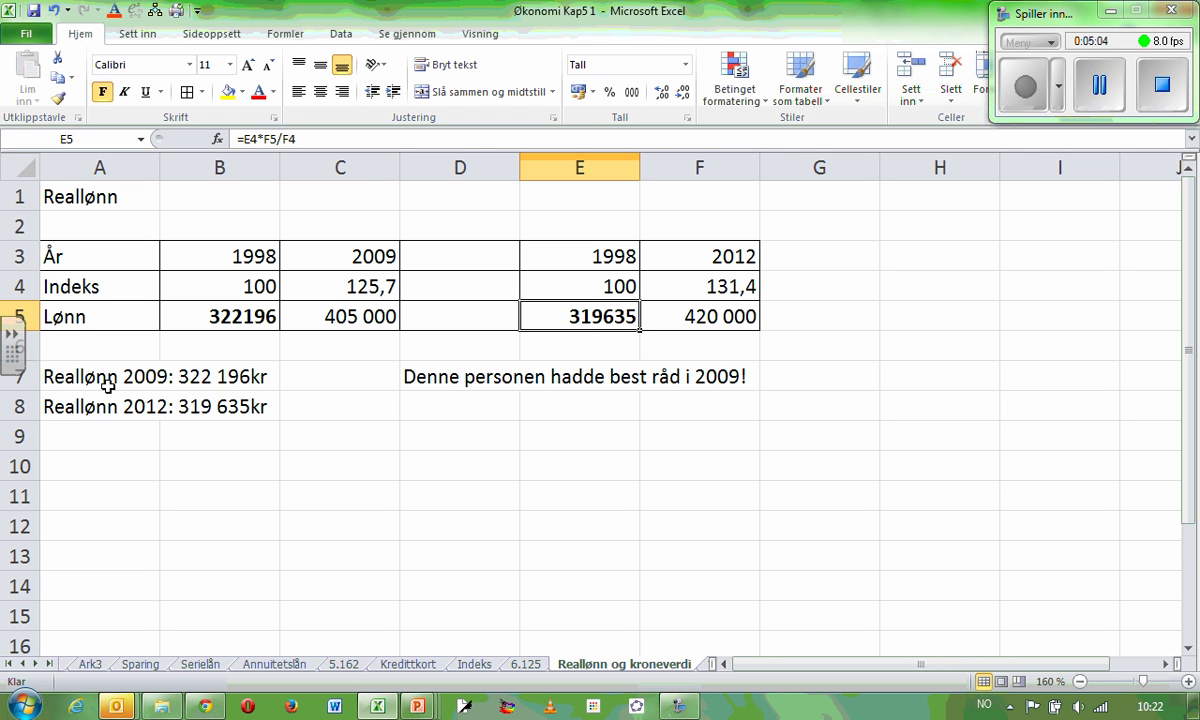
- Make the written real wage results for 2009 and 2012 in A7:B8 bold
drag(75, 376, 205, 413)
key(ctrl+f)
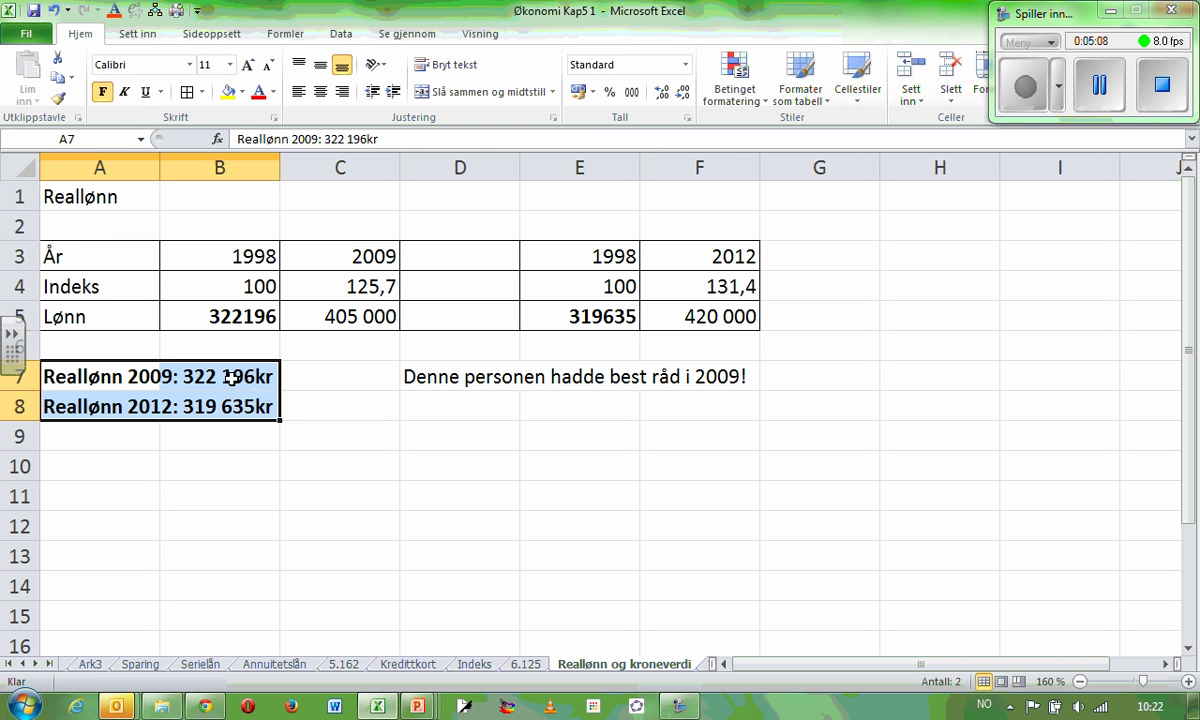
- Compare the 2009 and 2012 indices and nominal wages with the real wages and the written conclusion
click(215, 377)
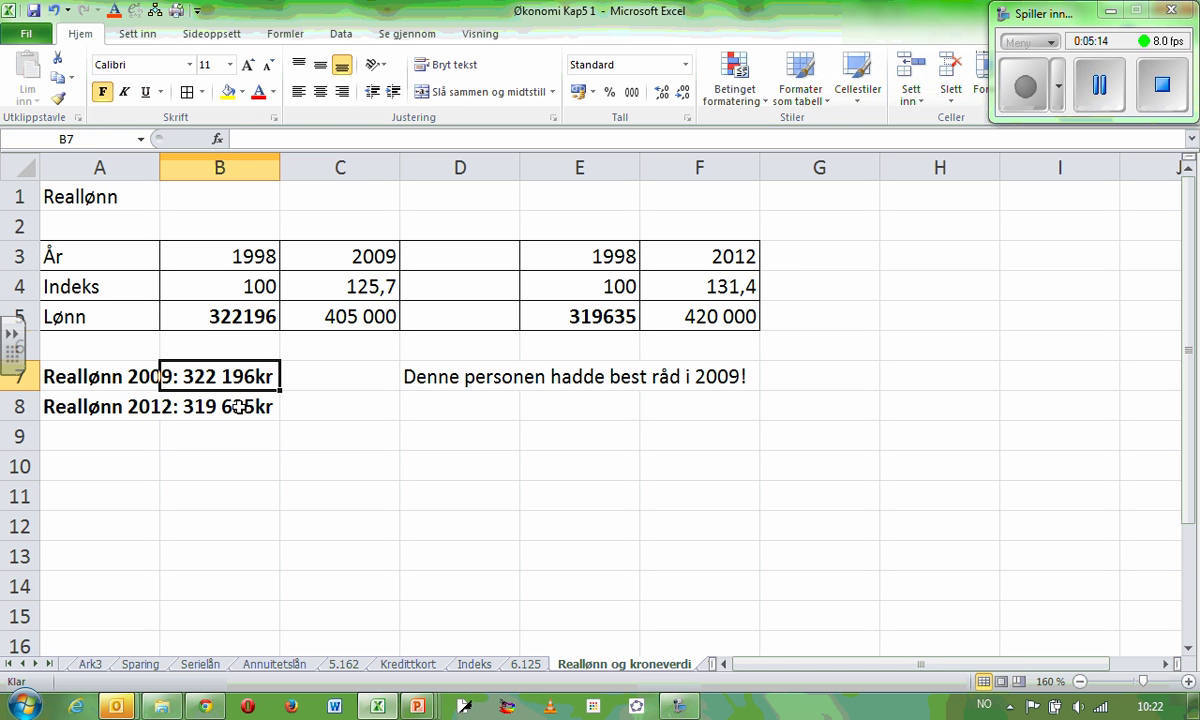
click(238, 407)
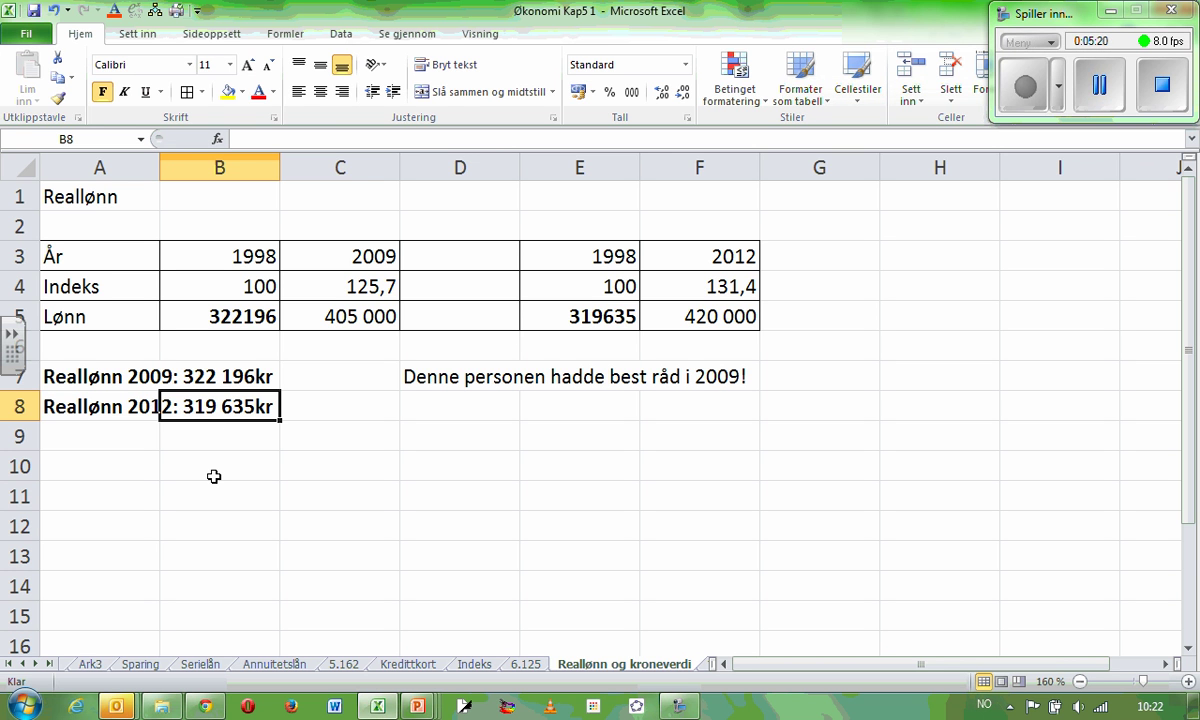
click(747, 286)
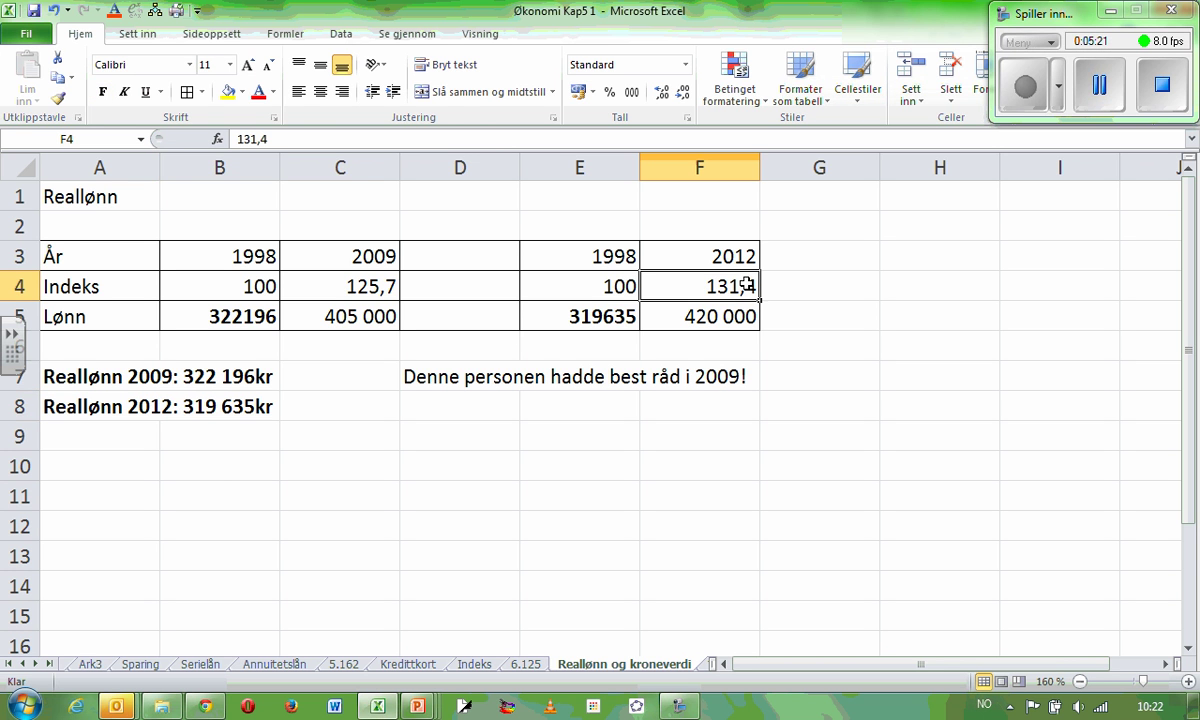
click(353, 285)
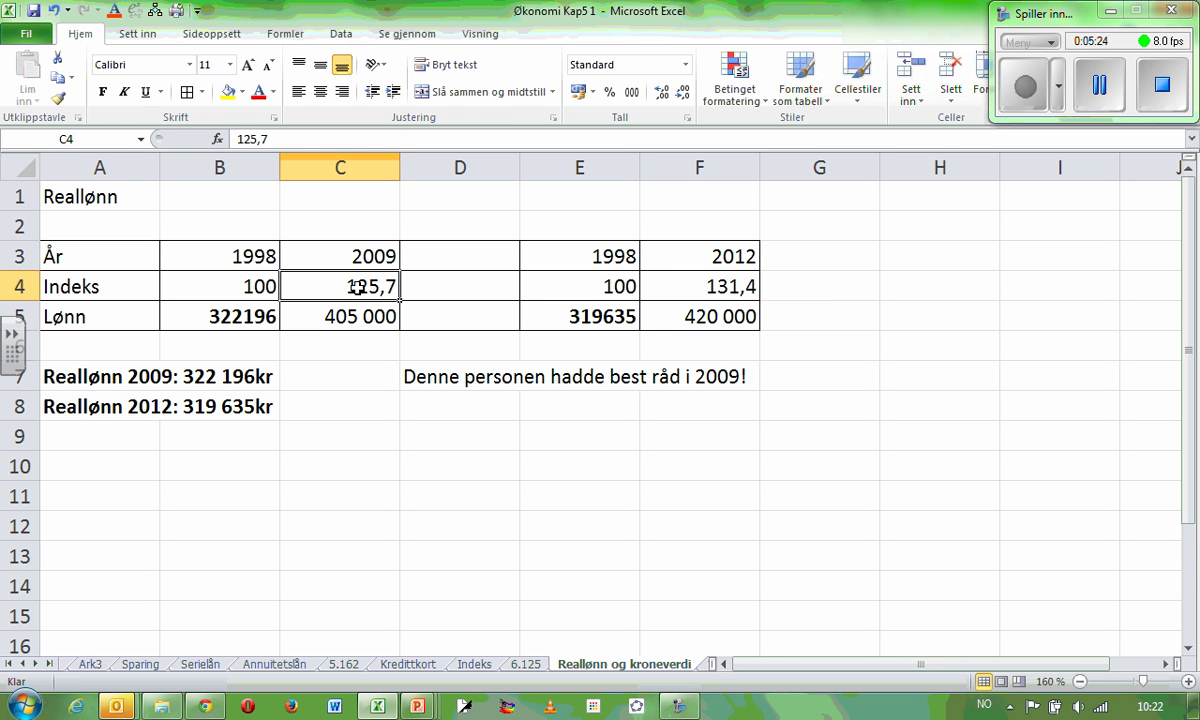
click(712, 283)
click(343, 318)
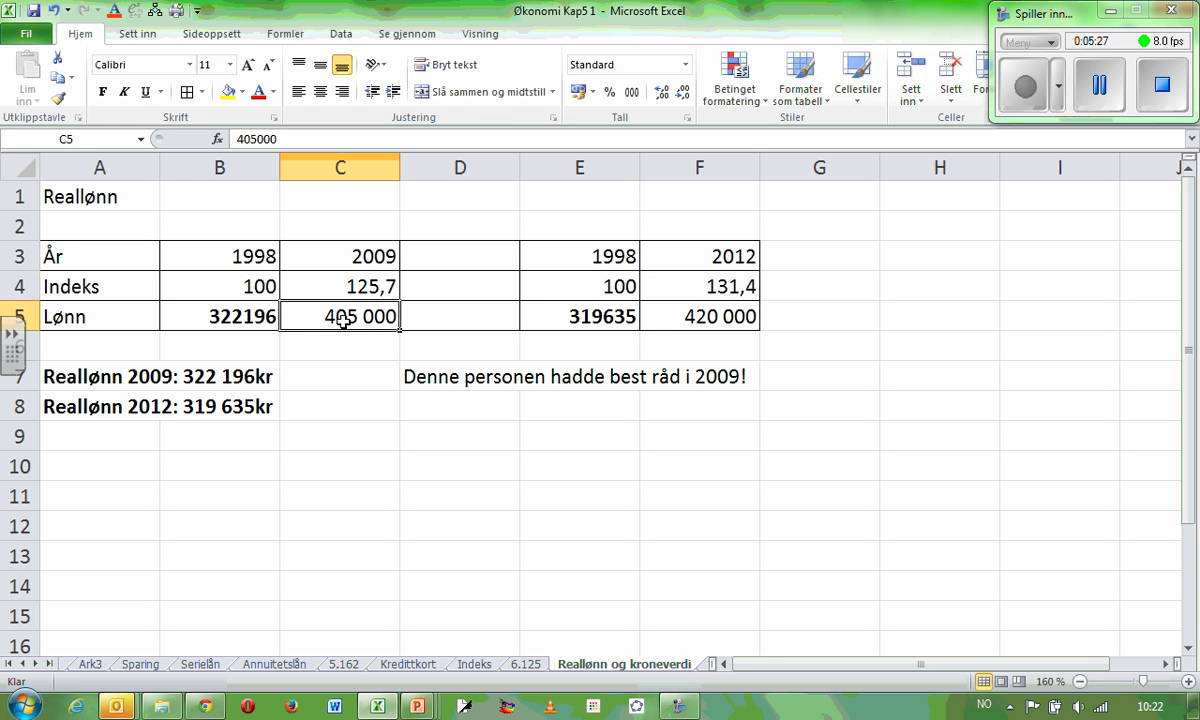
click(705, 318)
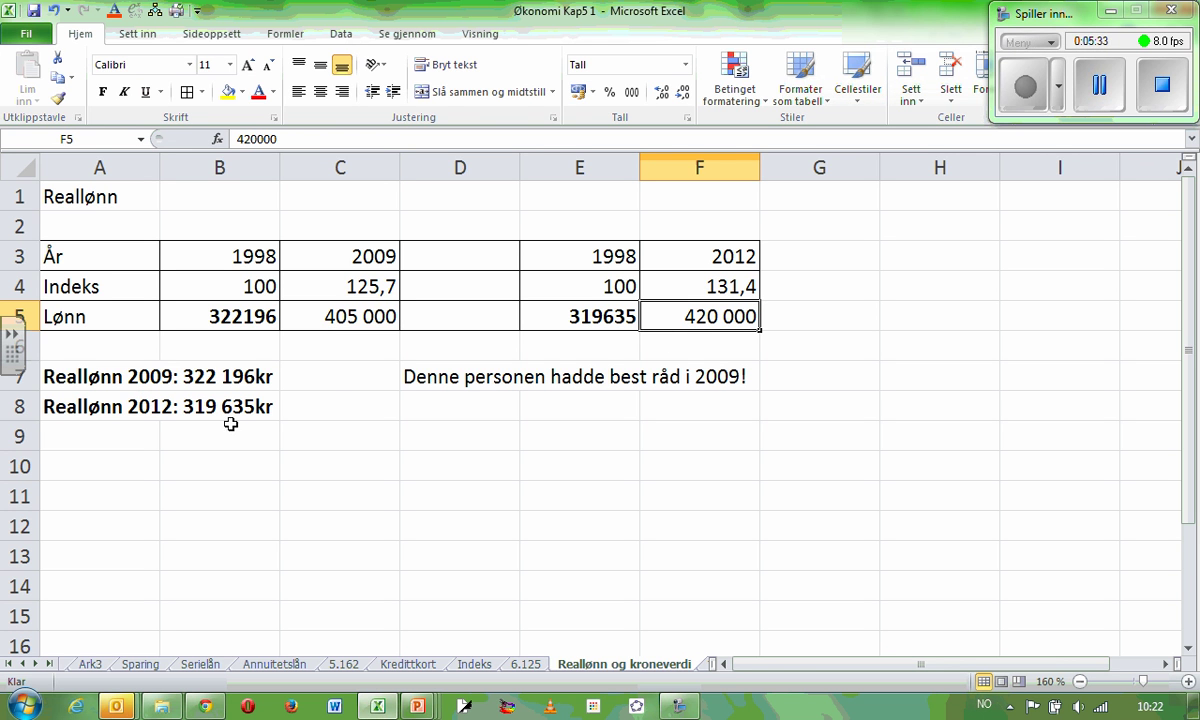
click(710, 376)
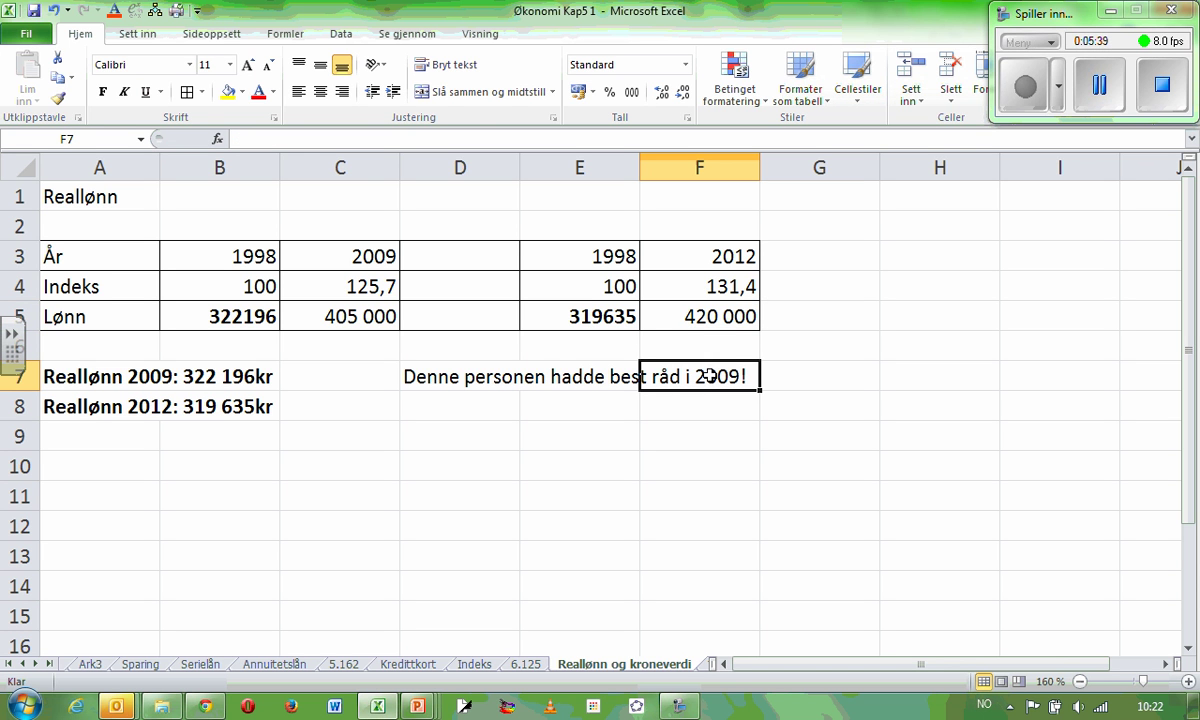
click(226, 314)
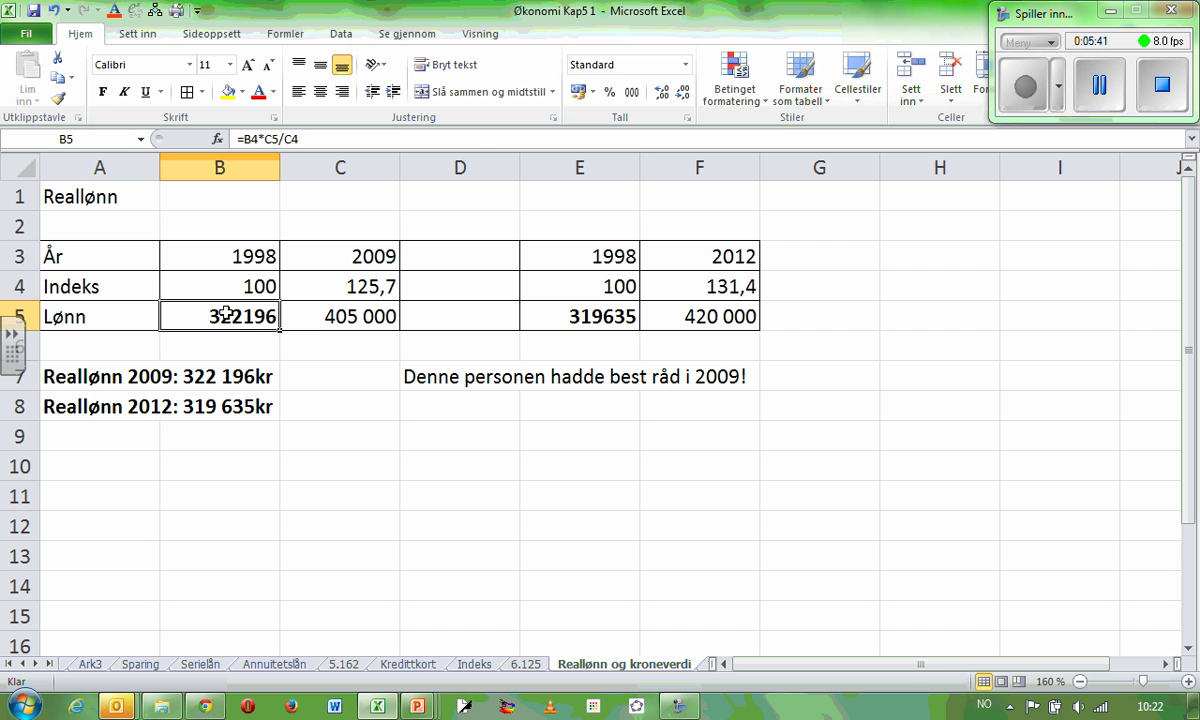
click(592, 316)
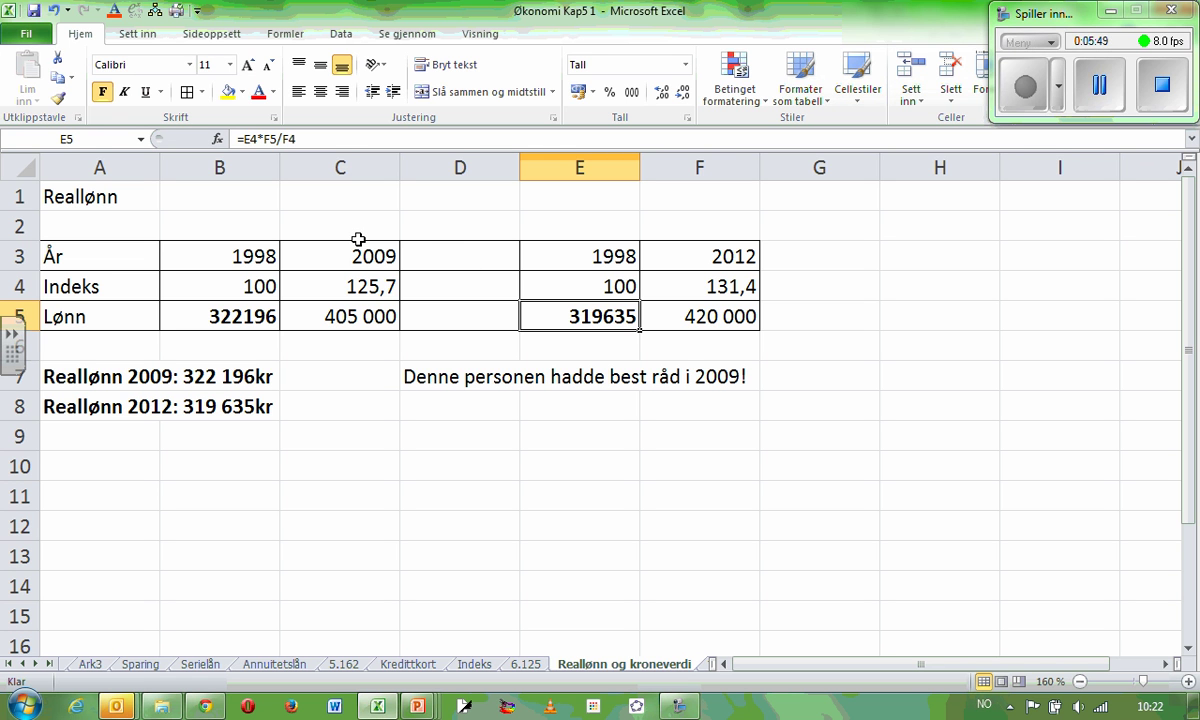
click(1022, 88)
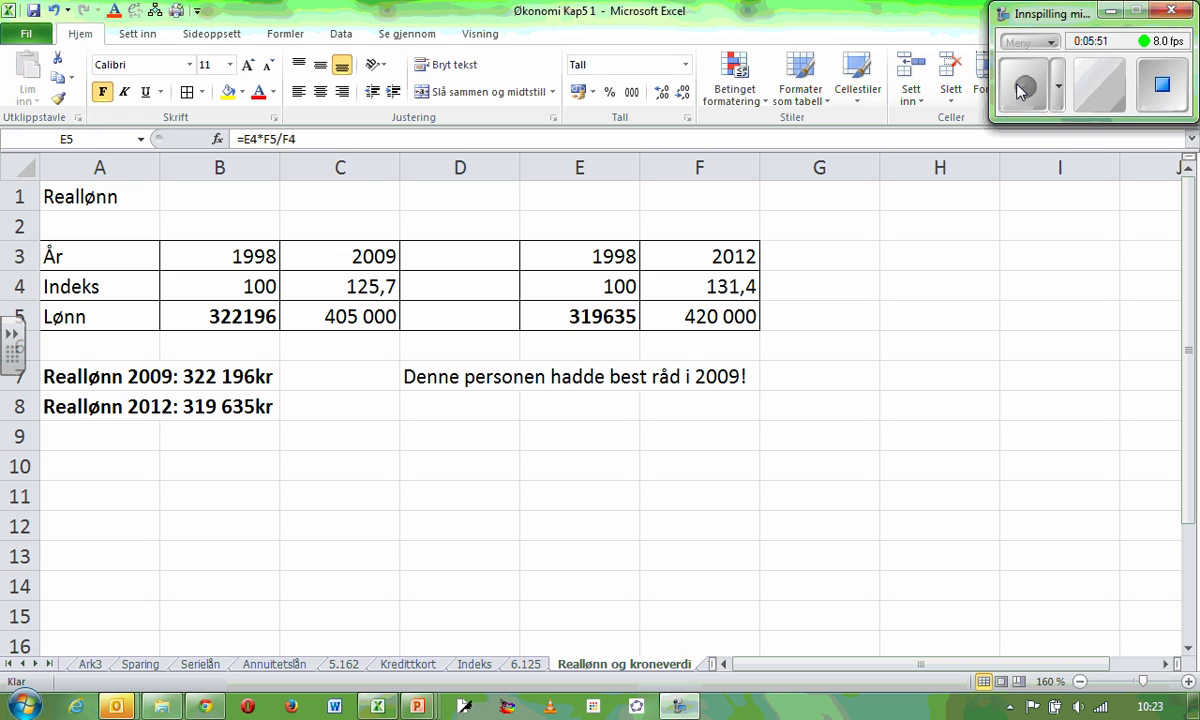
- Write the heading "Kroneverdi" in A10 for a new section below the real wage results
click(124, 461)
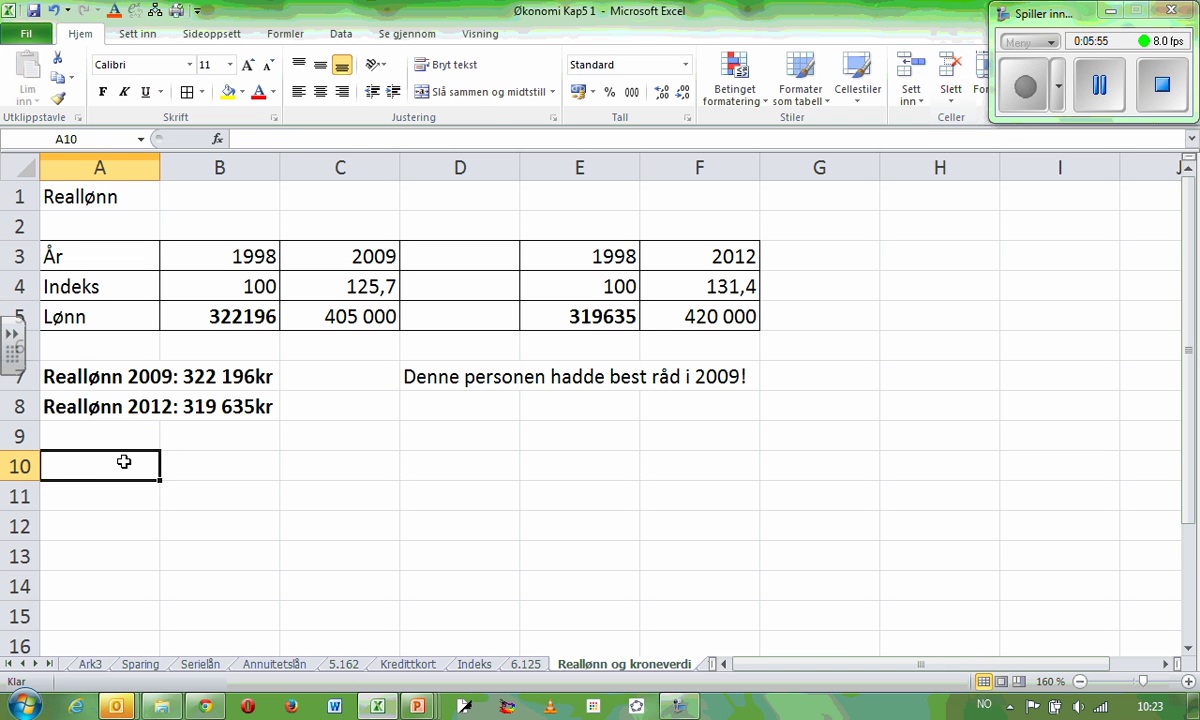
text(Kroven)
key(BackSpace)
key(BackSpace)
key(BackSpace)
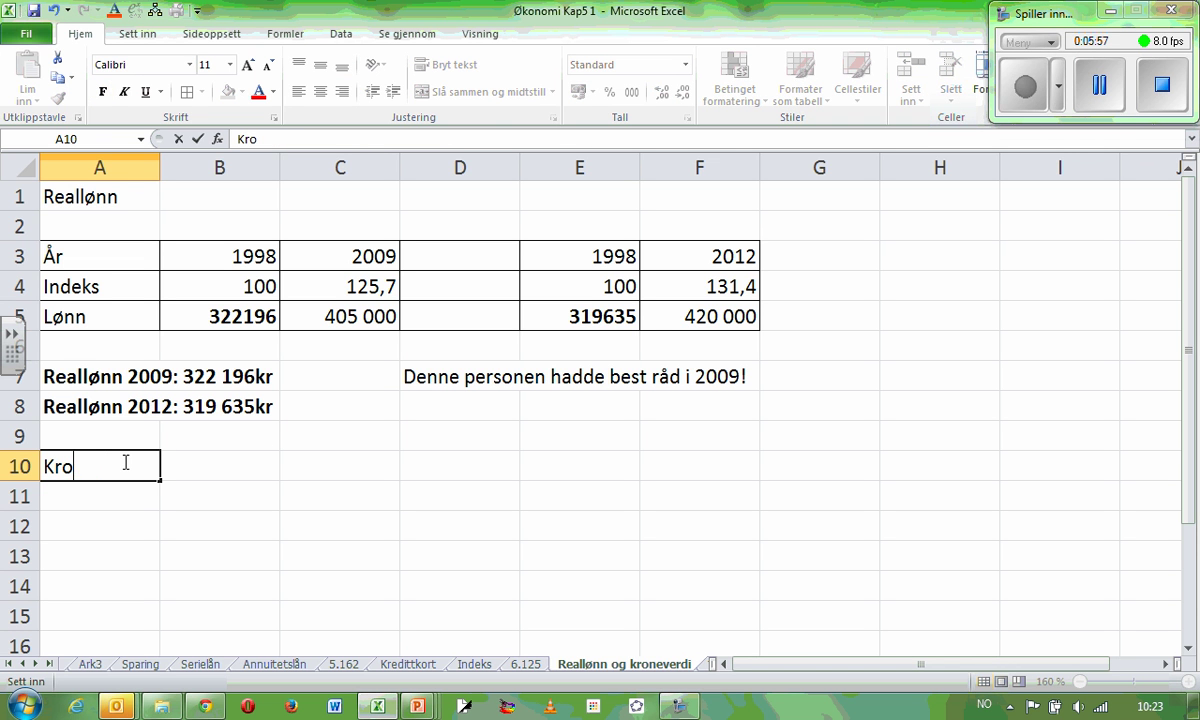
text(neverdi)
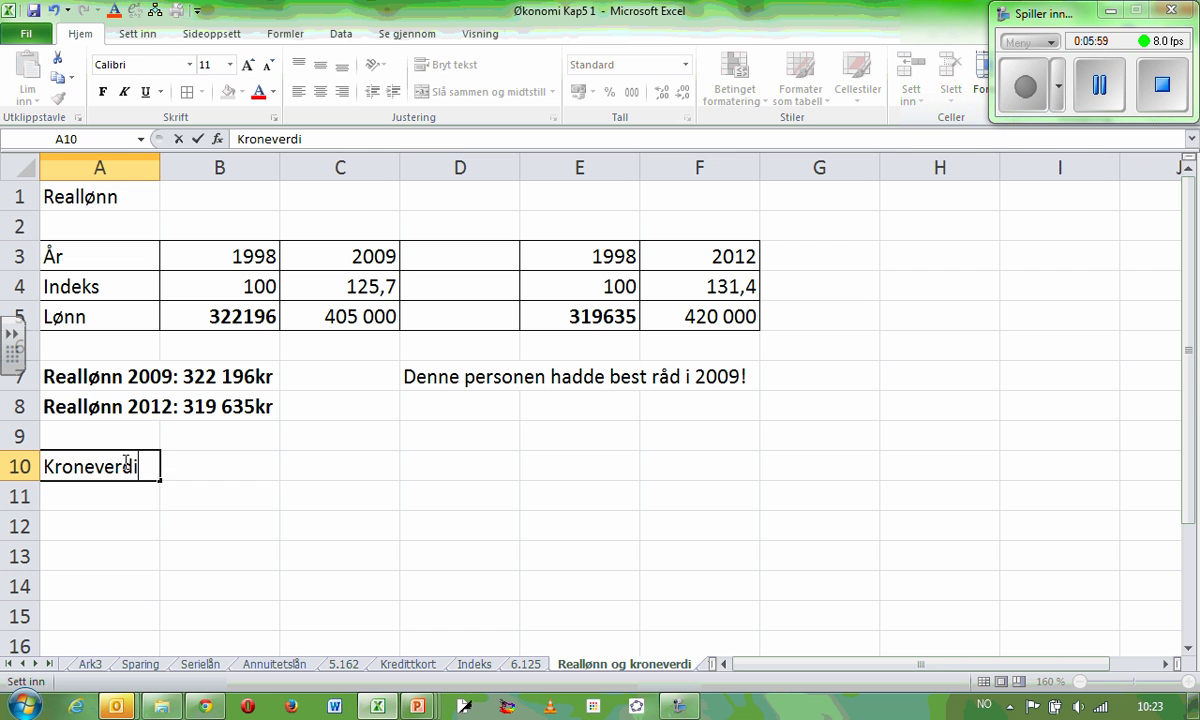
key(Return)
key(Return)
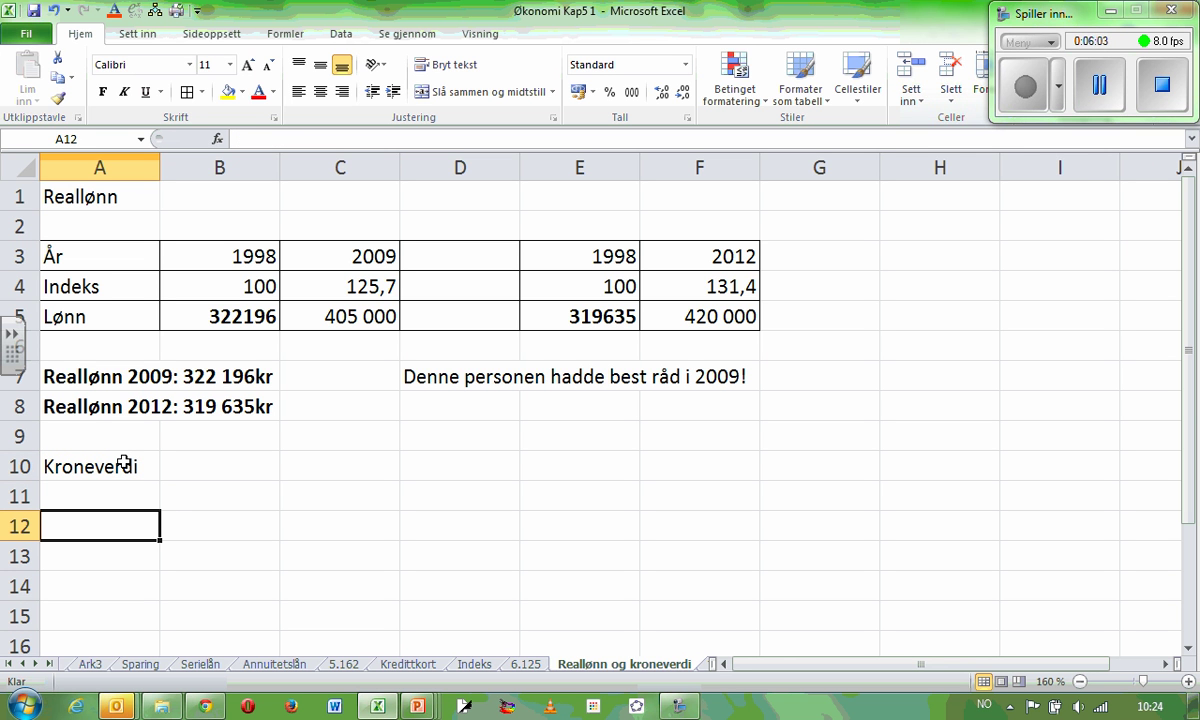
- Enter the row labels "År", "Indeks" and "Pris" in A12:A14
text(år)
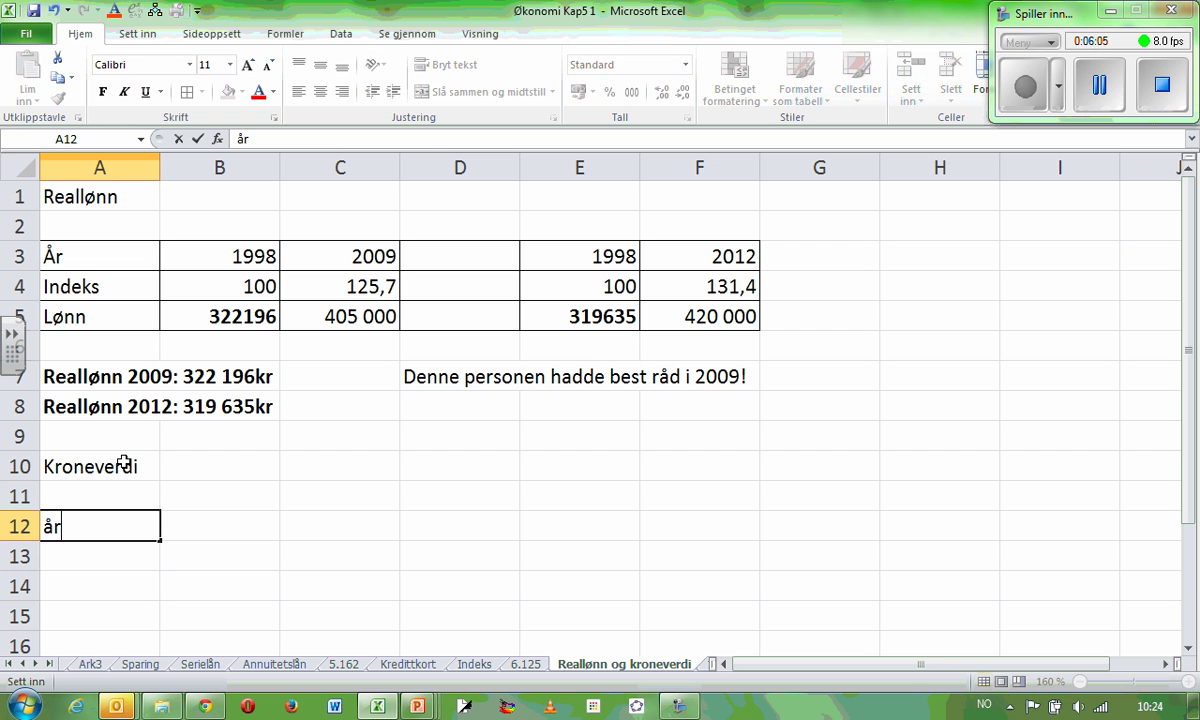
key(BackSpace)
key(BackSpace)
text(År)
key(Return)
text(Indeks)
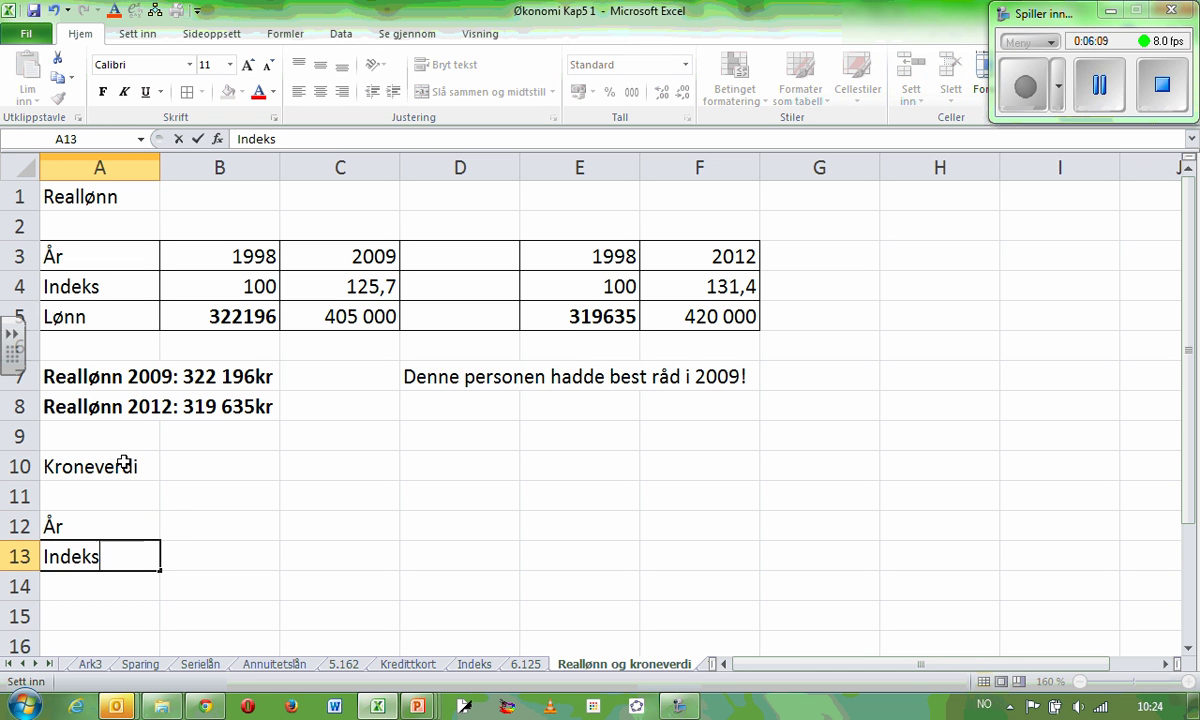
key(Return)
text(Pris)
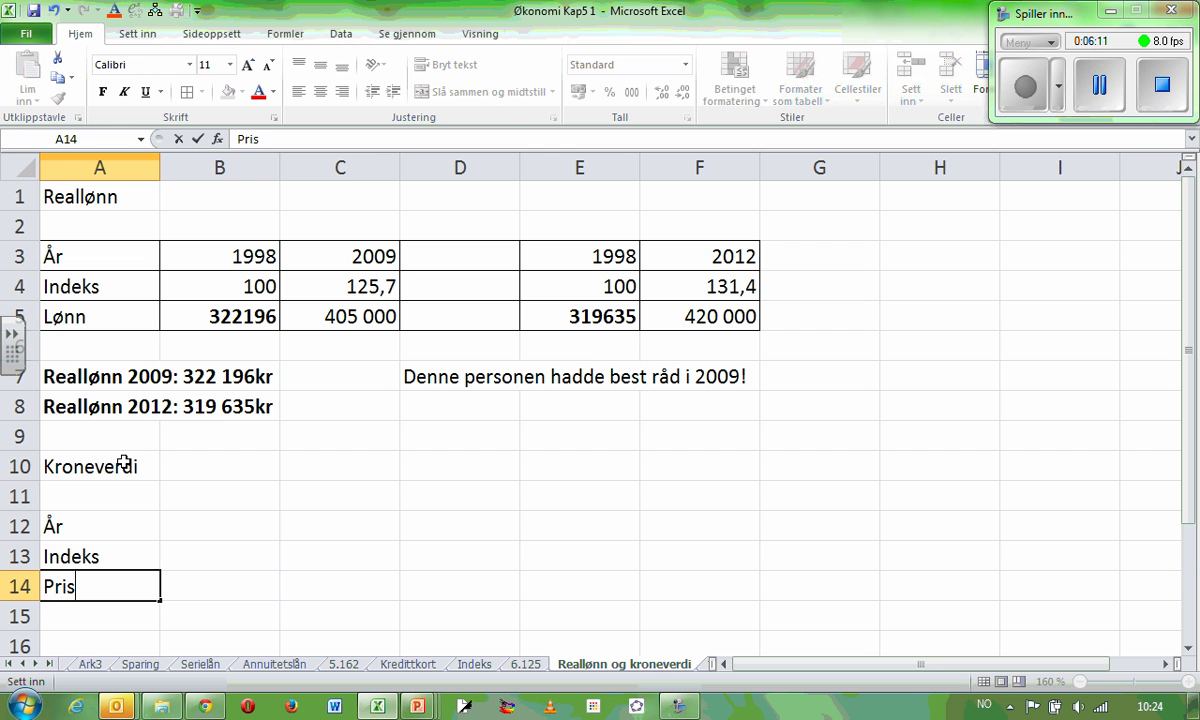
key(Tab)
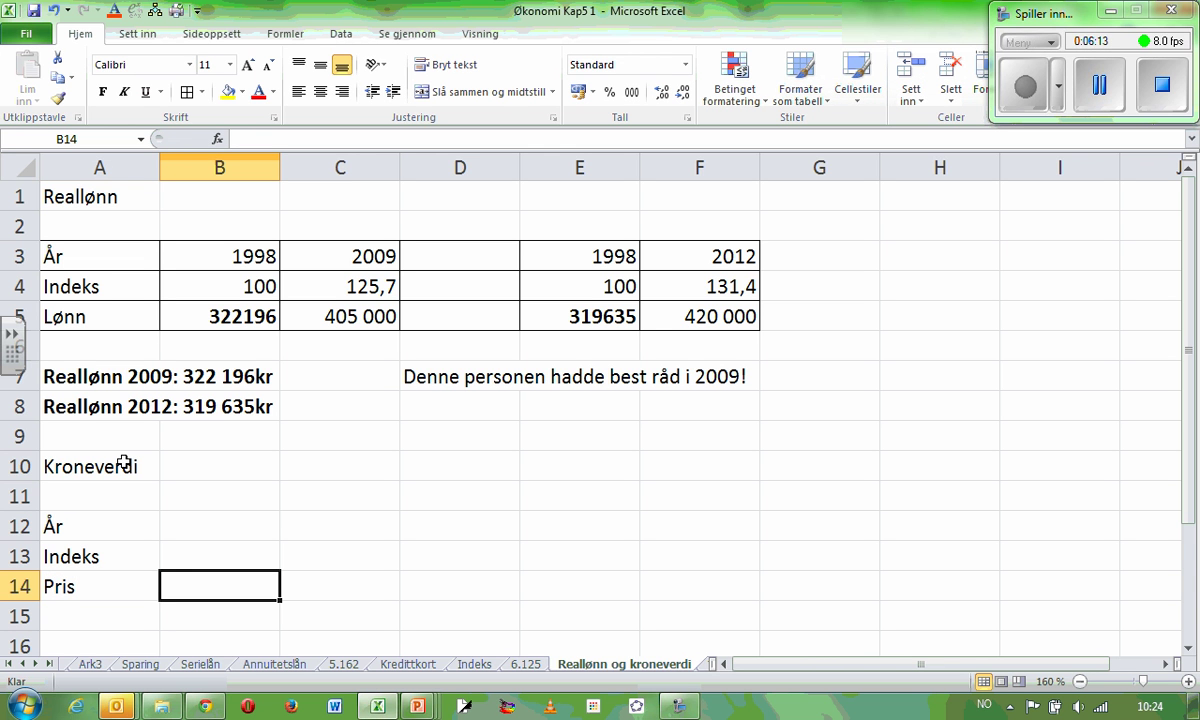
- Enter the years 1998 in B12 and 2012 in C12
key(Up)
key(Up)
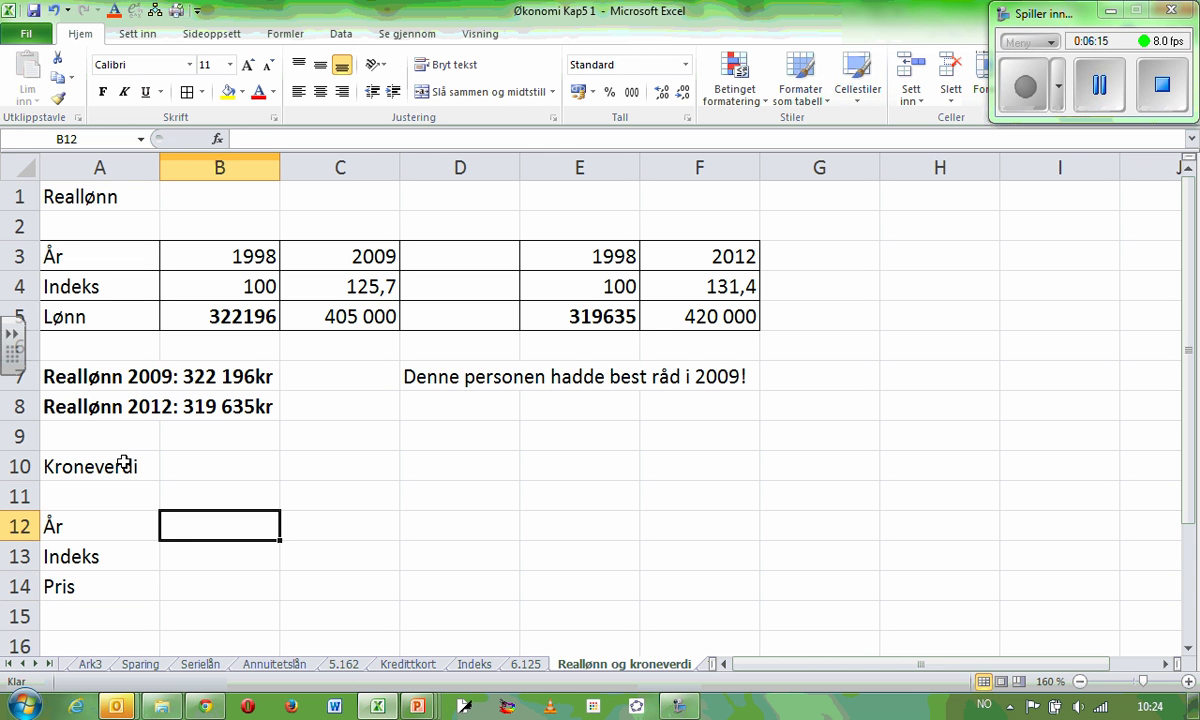
text(1998)
key(Tab)
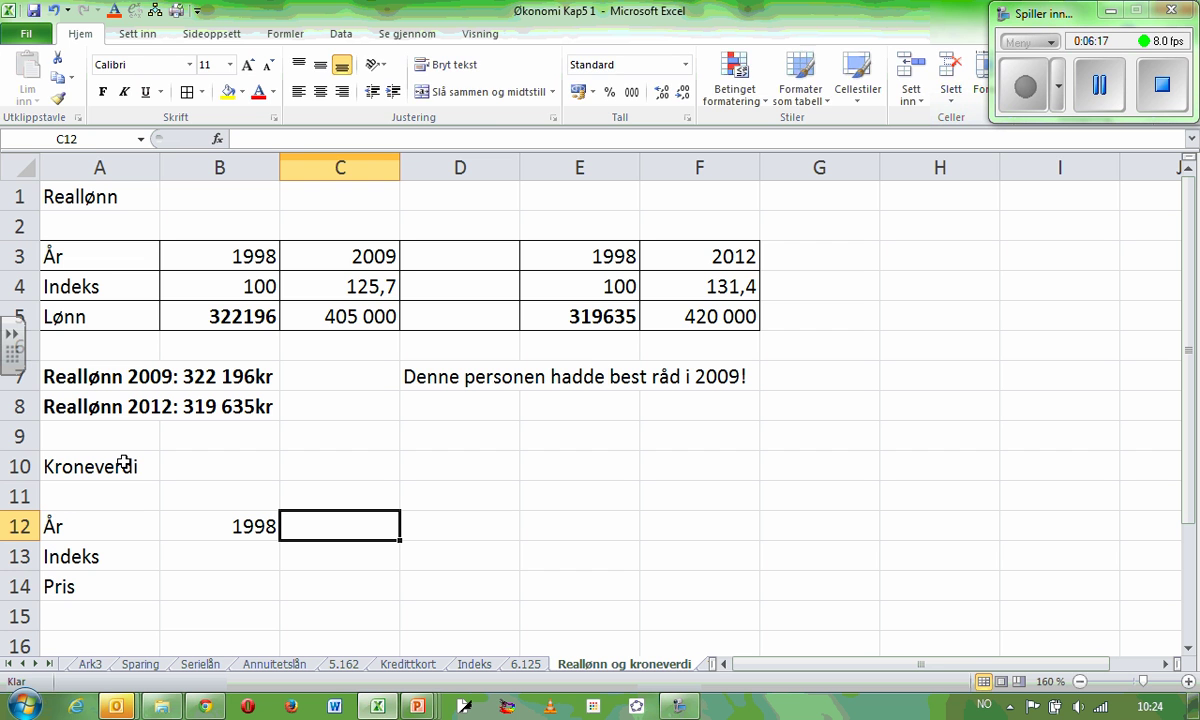
text(2012)
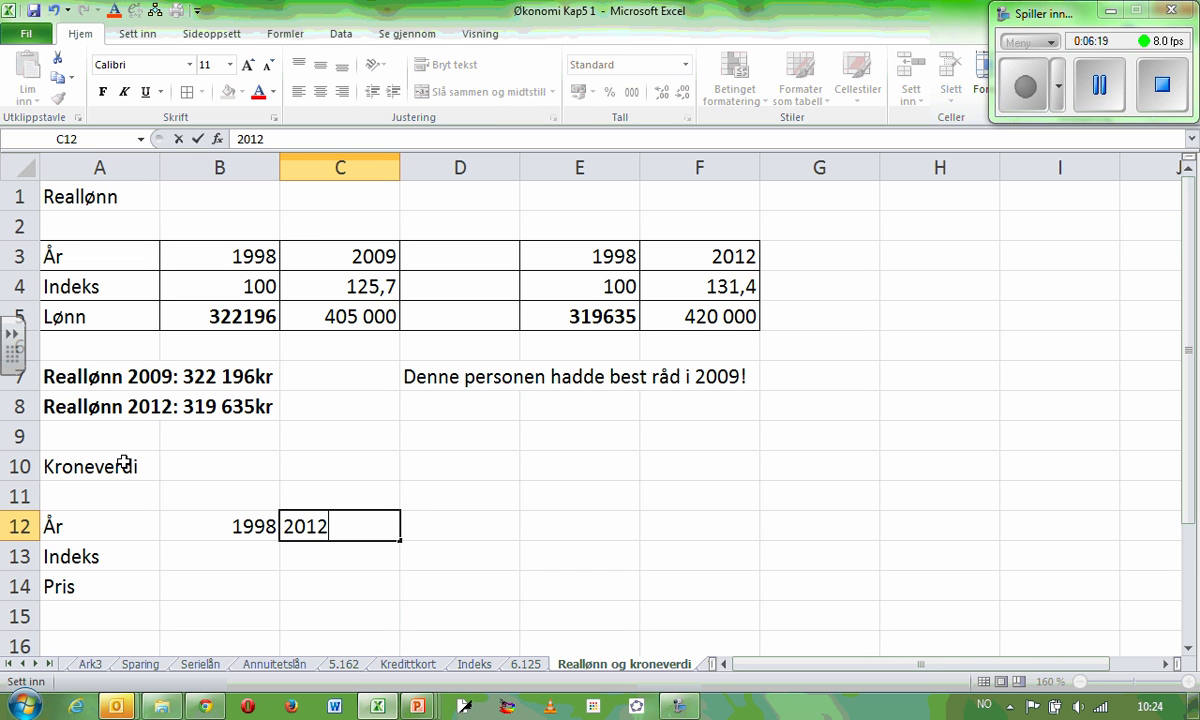
key(Return)
- Enter the indices 100 in B13 and 131,4 in C13, and the 2012 price 1 in C14
key(Left)
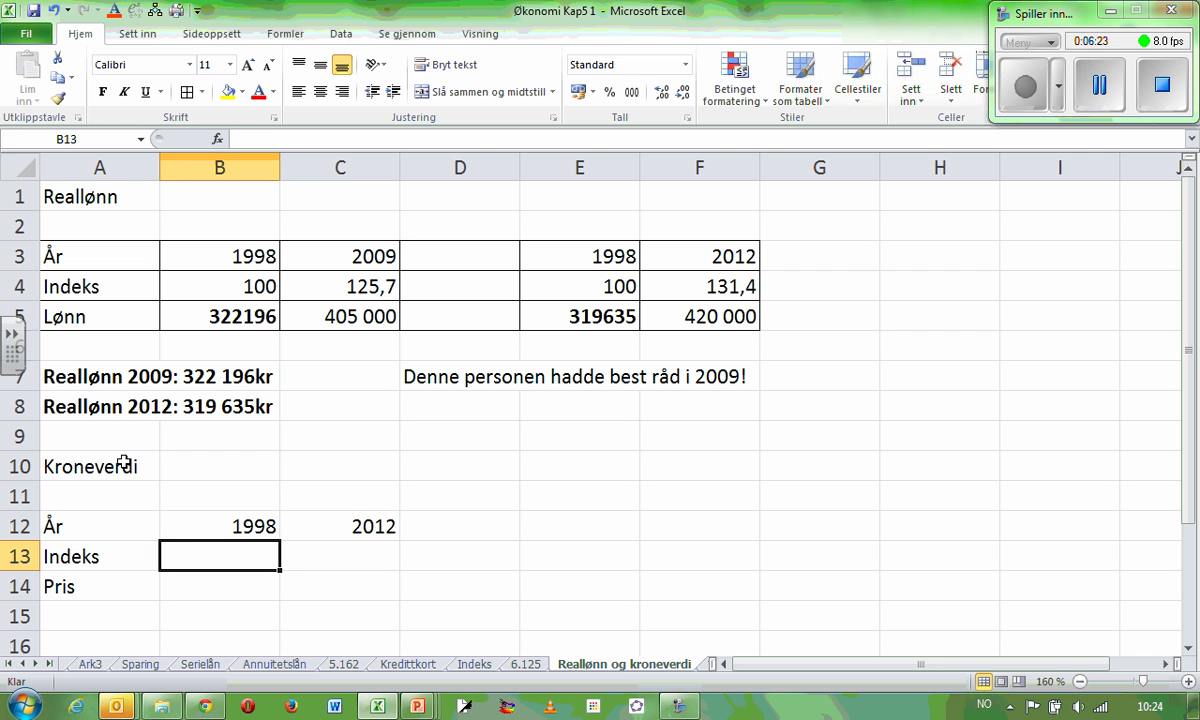
text(100)
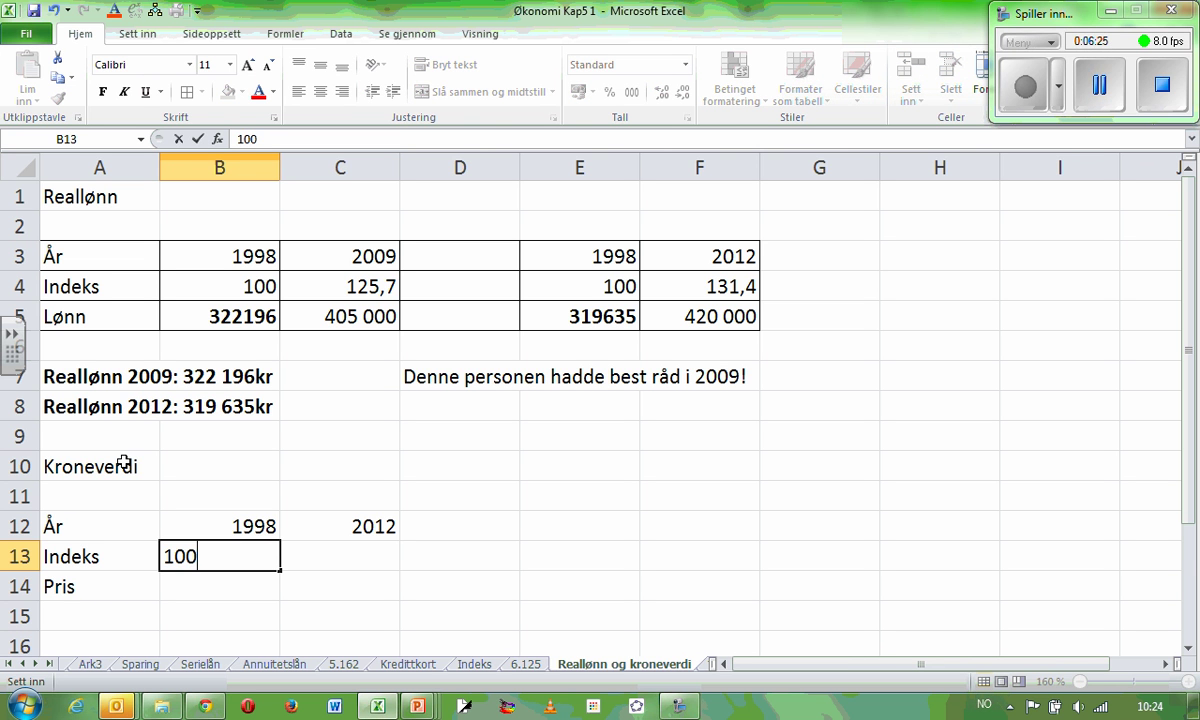
key(Tab)
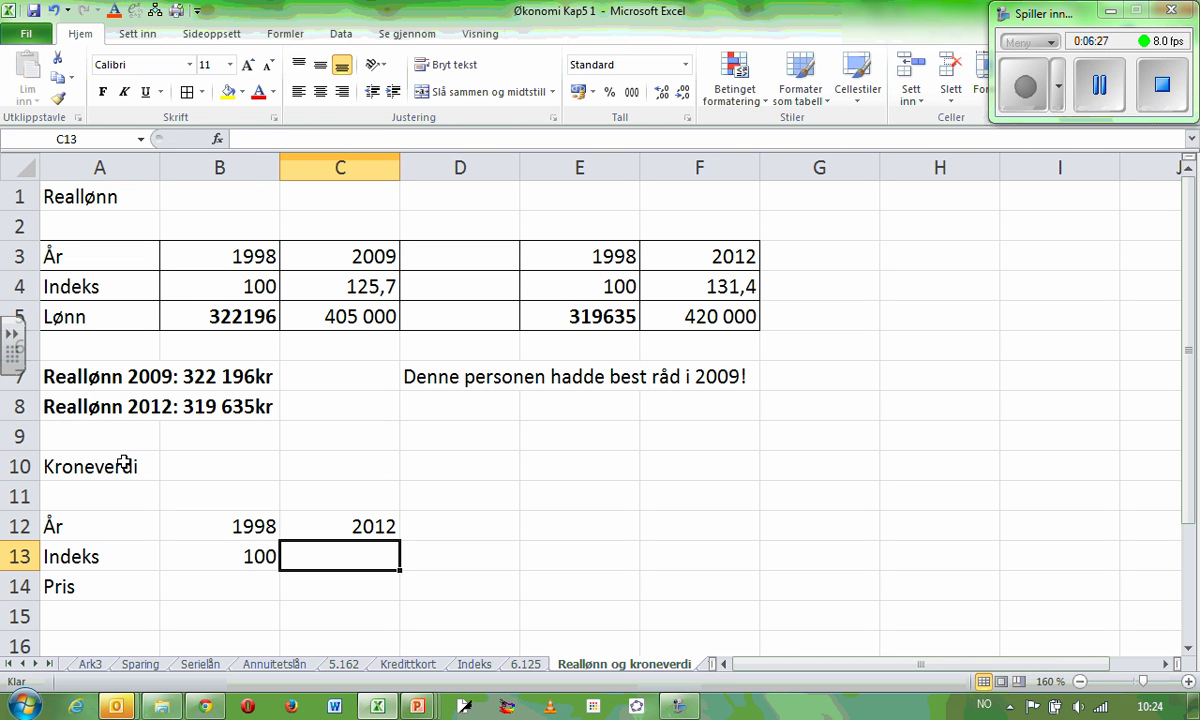
text(13)
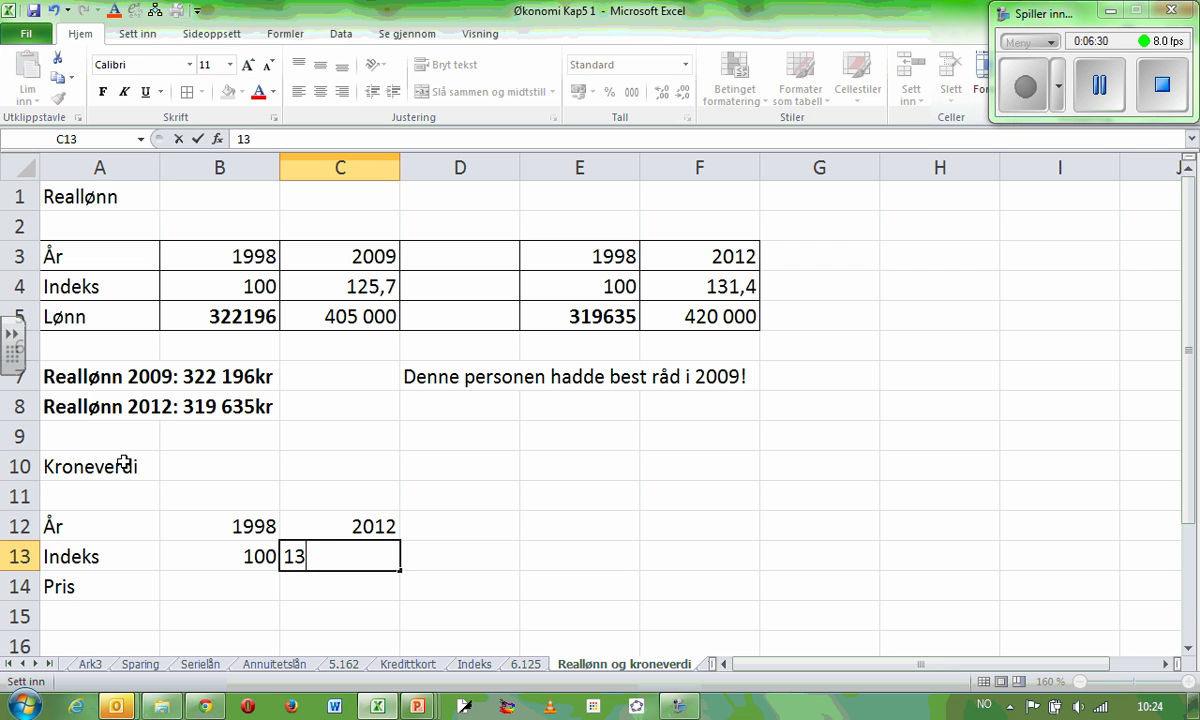
text(1,4)
key(Return)
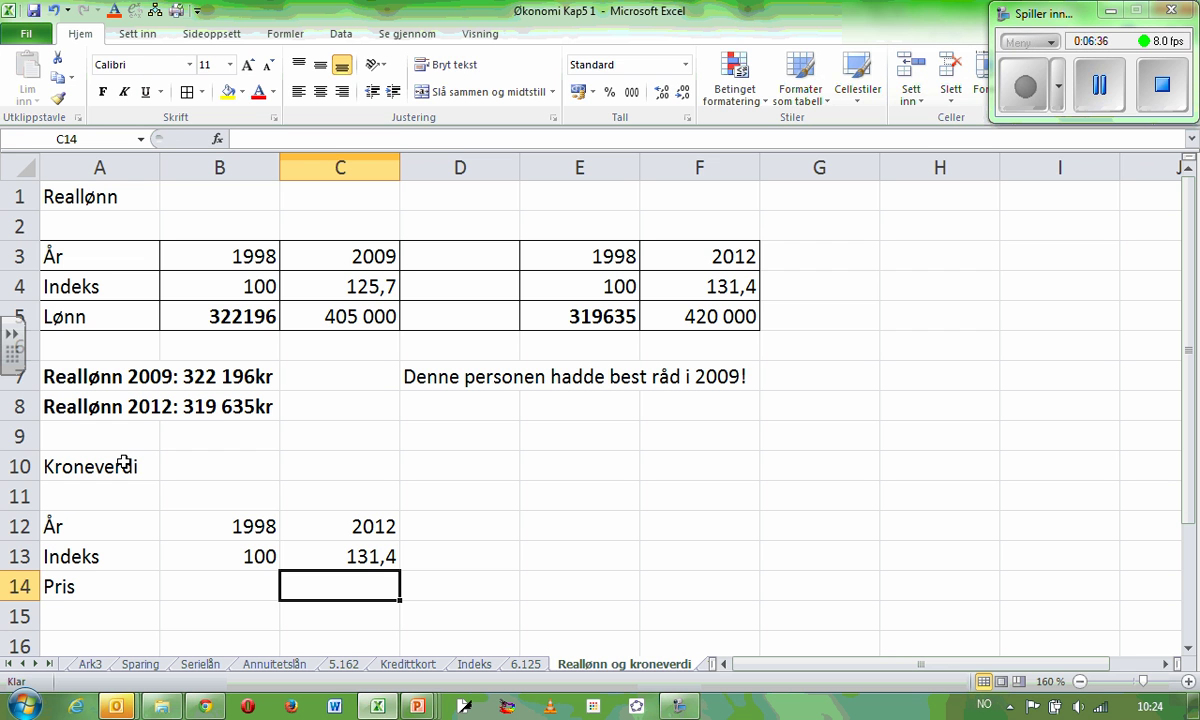
text(1)
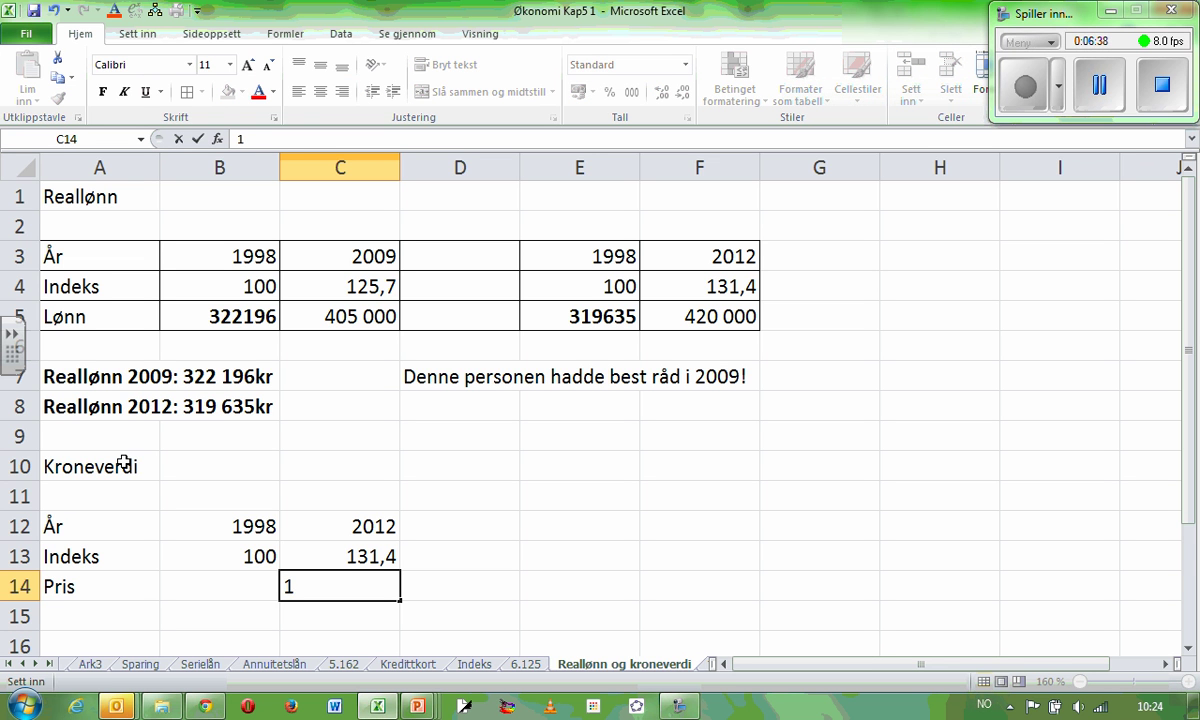
key(Left)
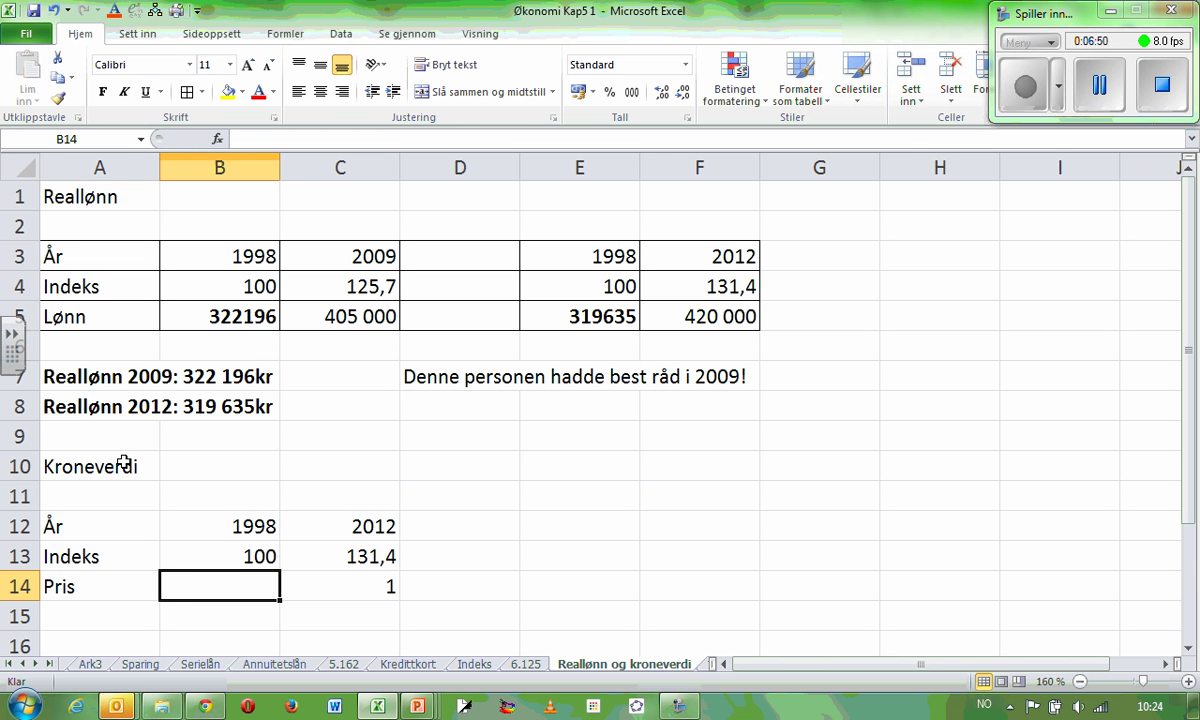
- Calculate the 1998 price in B14 with the formula =B13*C14/C13
text(=)
click(257, 558)
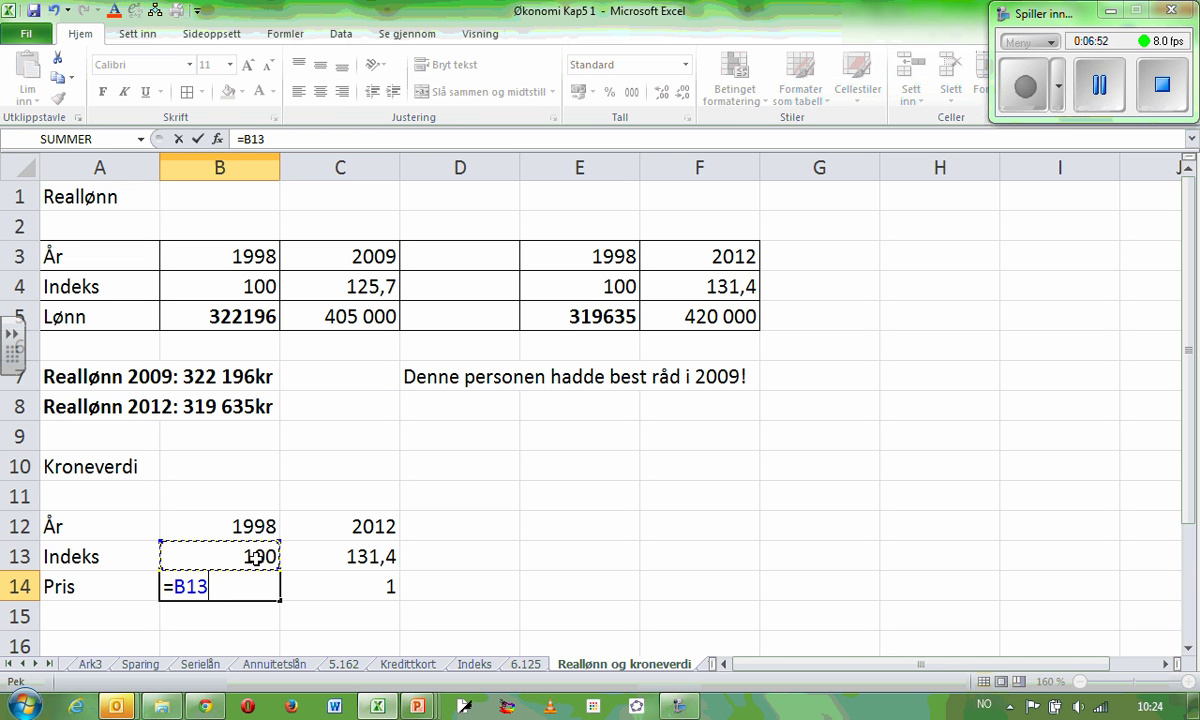
text(*)
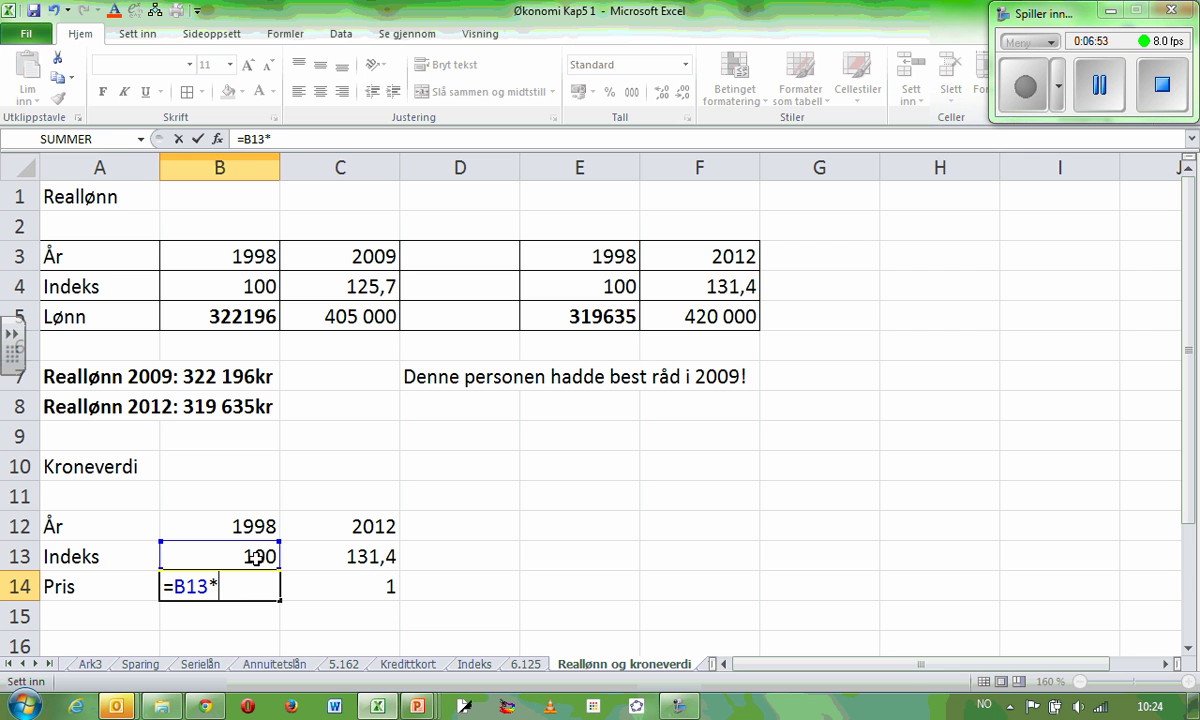
click(340, 585)
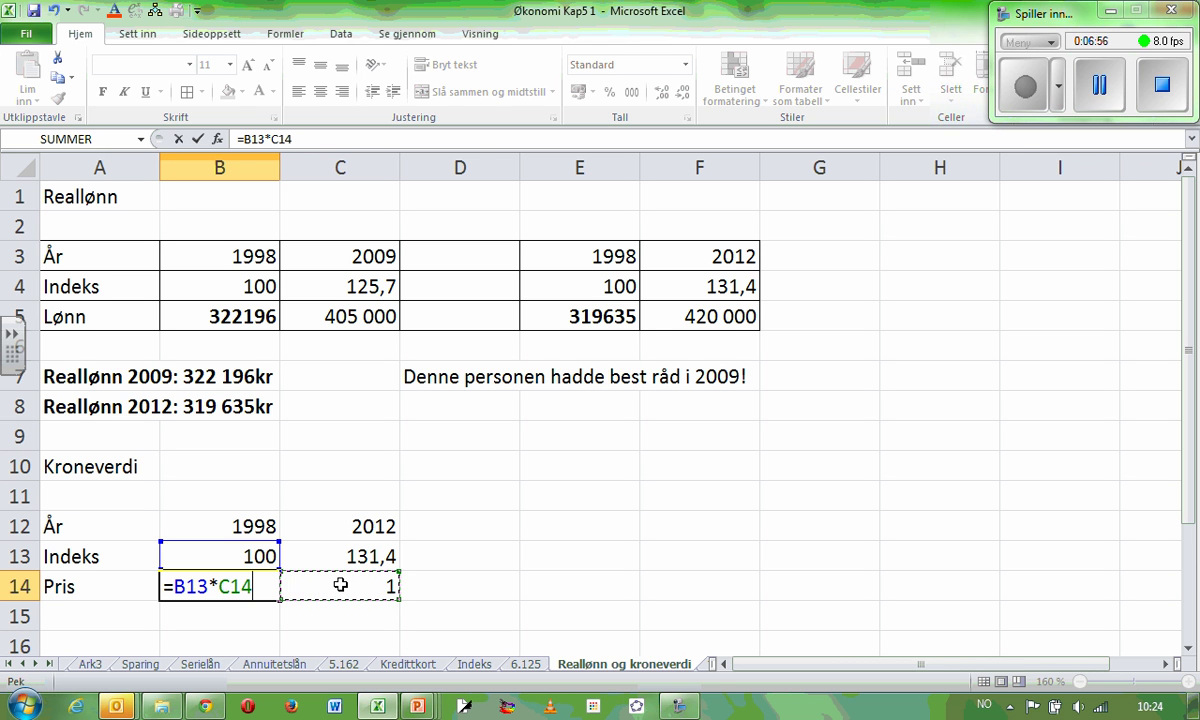
text(/)
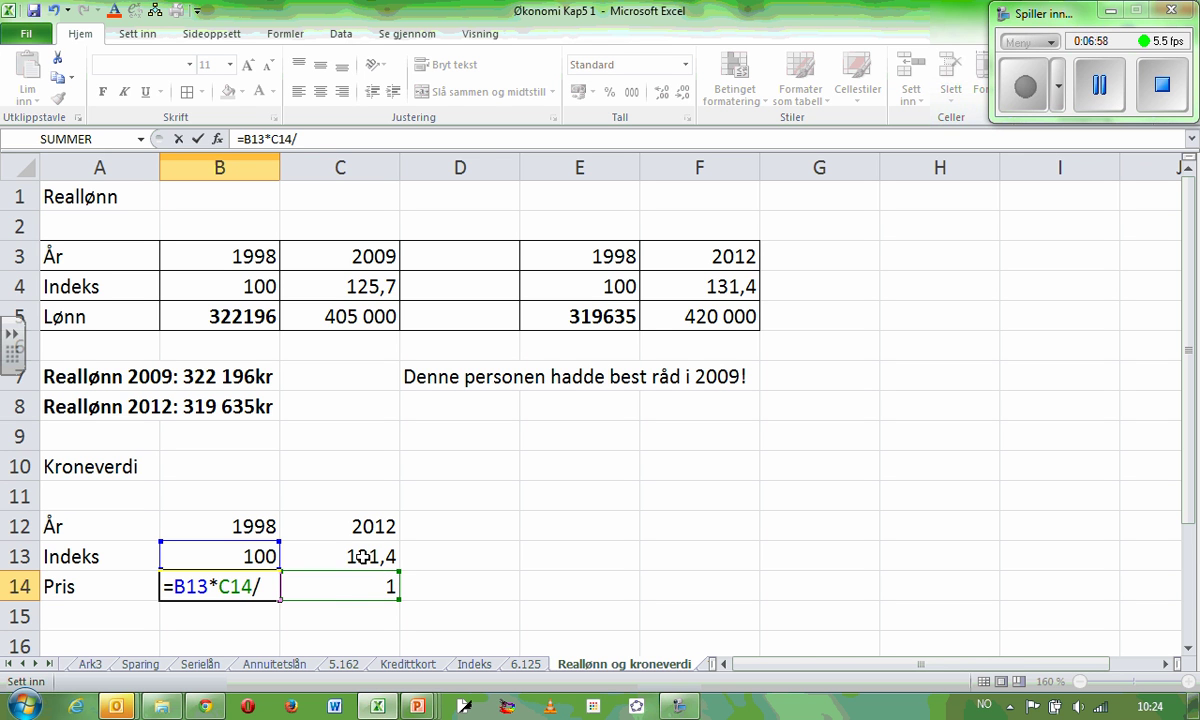
click(362, 556)
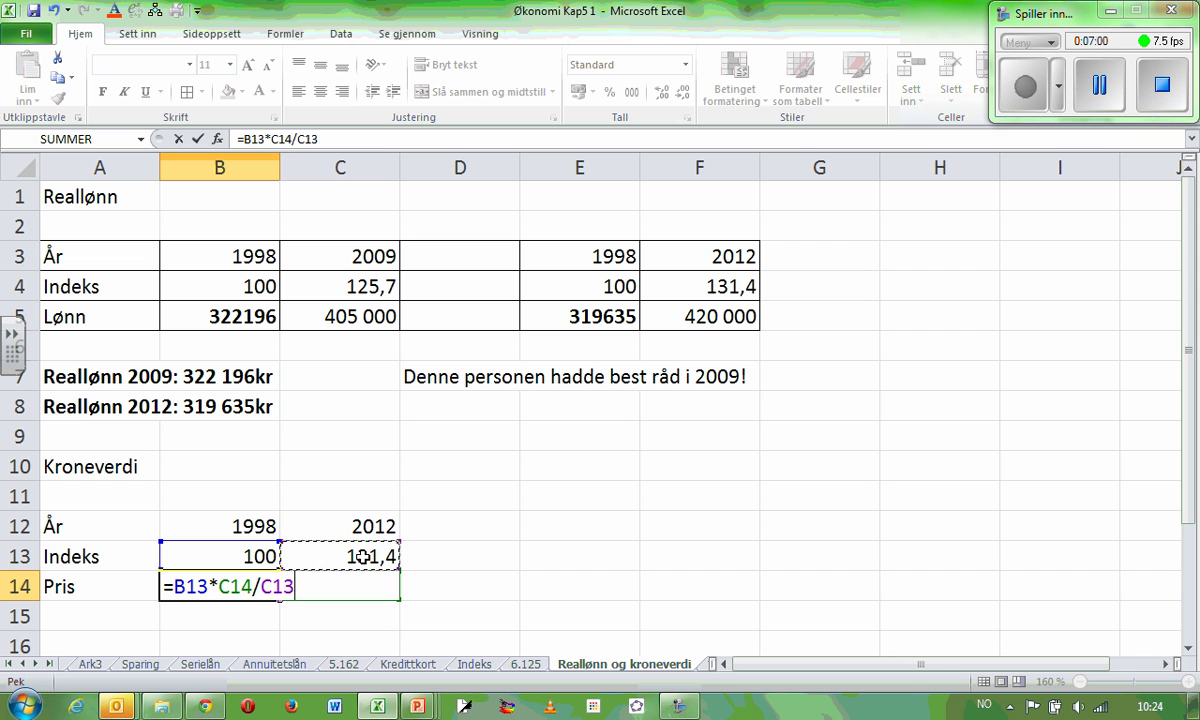
key(Return)
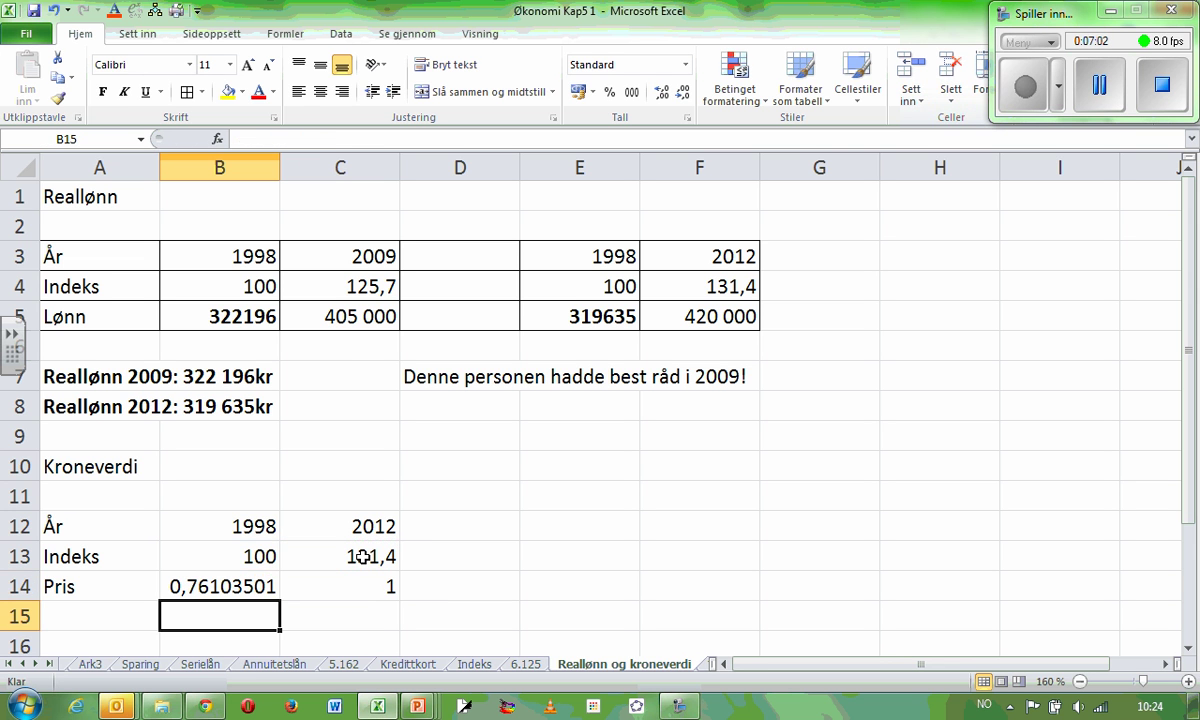
- Reduce the number format of the calculated price in B14 to two decimals
key(Up)
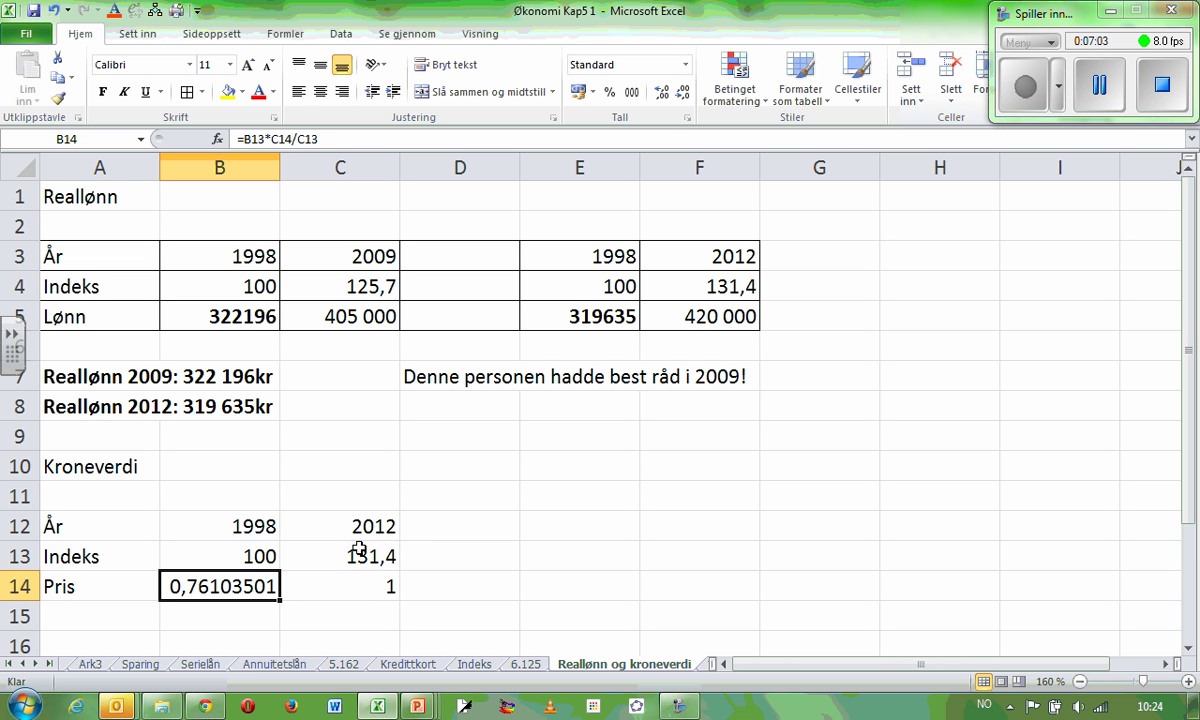
click(683, 94)
click(683, 94)
click(683, 94)
click(683, 94)
click(683, 94)
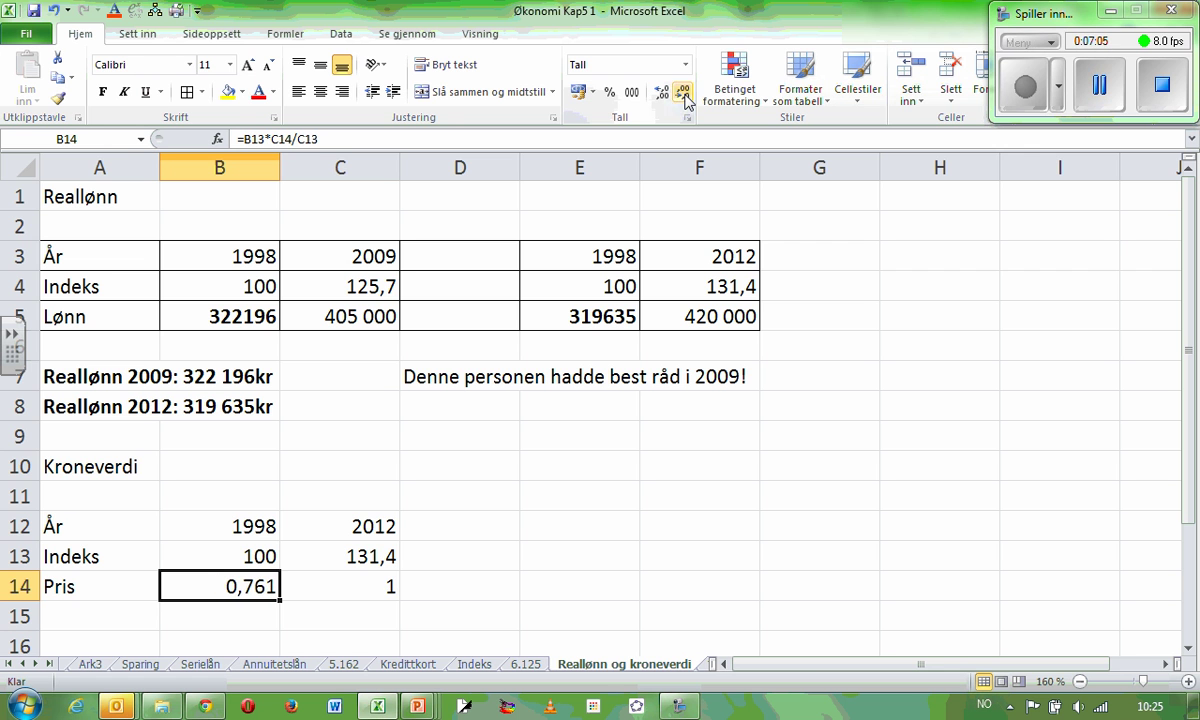
click(683, 94)
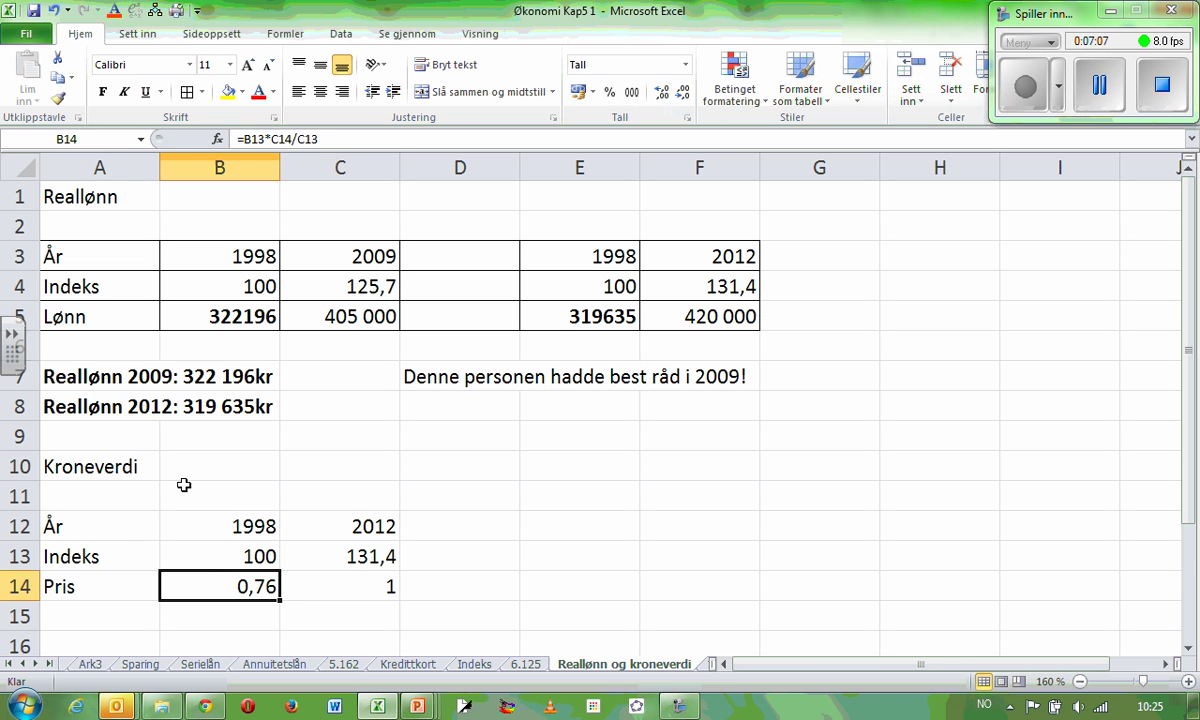
- Add all borders to the Kroneverdi table A12:C14 and make the calculated price in B14 bold
drag(126, 517, 357, 579)
click(186, 92)
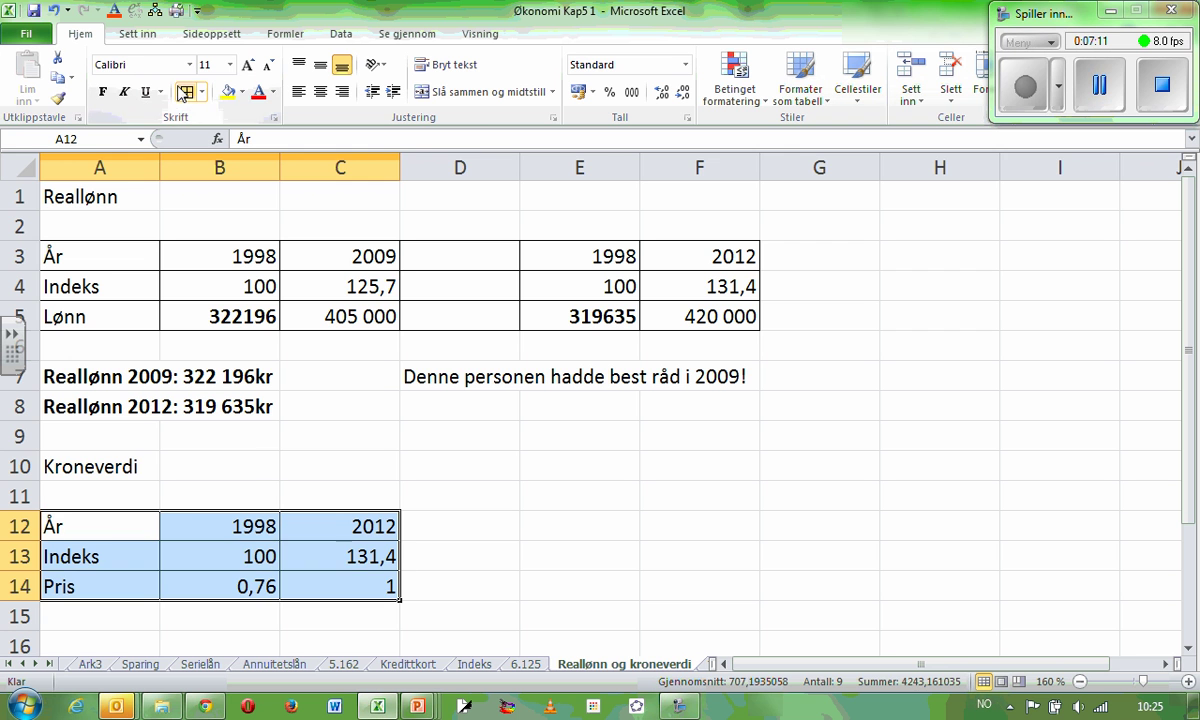
click(252, 587)
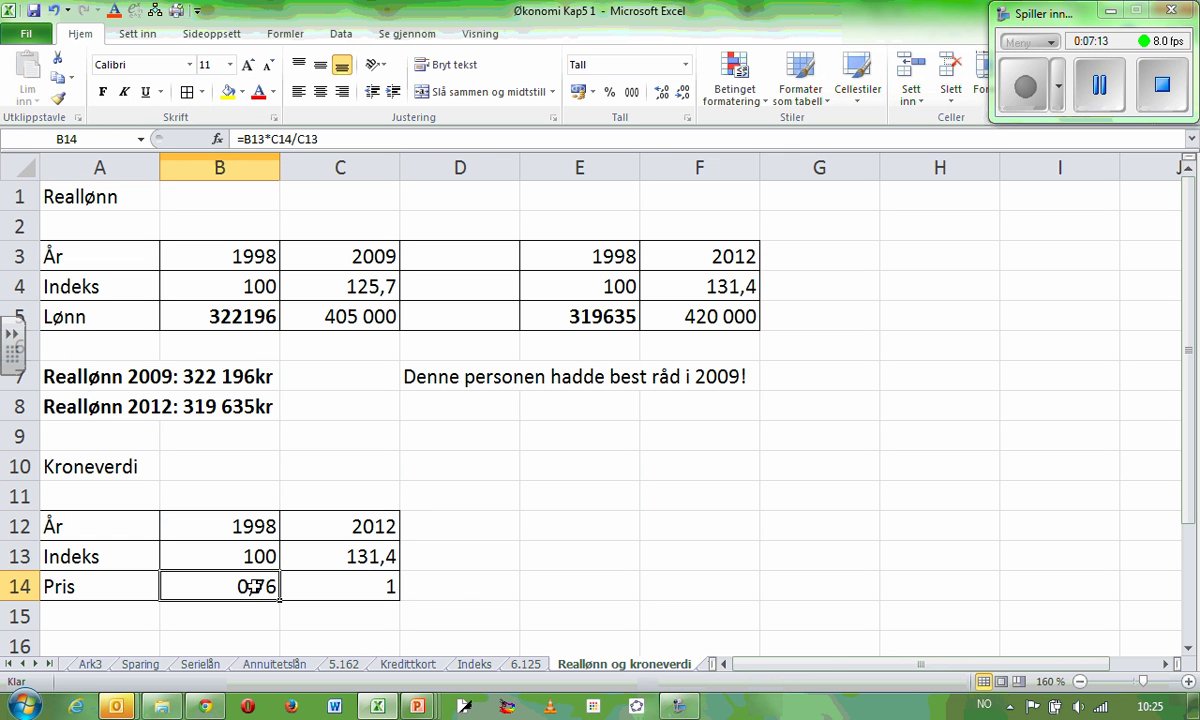
click(522, 584)
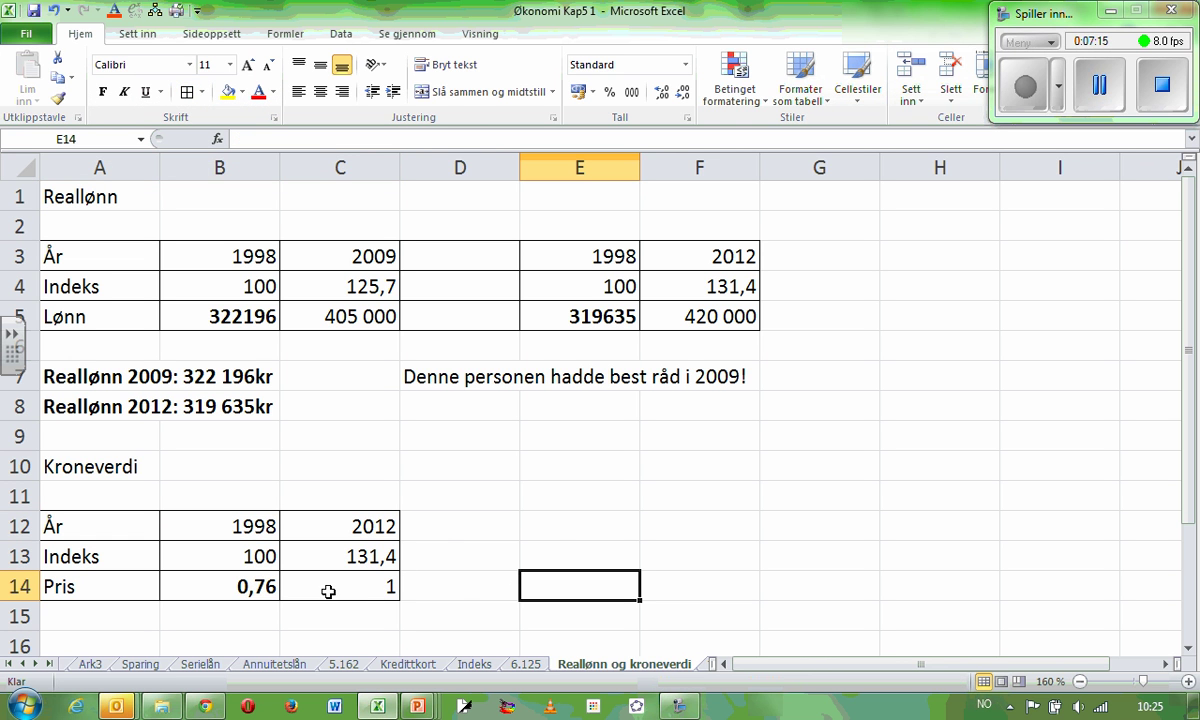
click(549, 522)
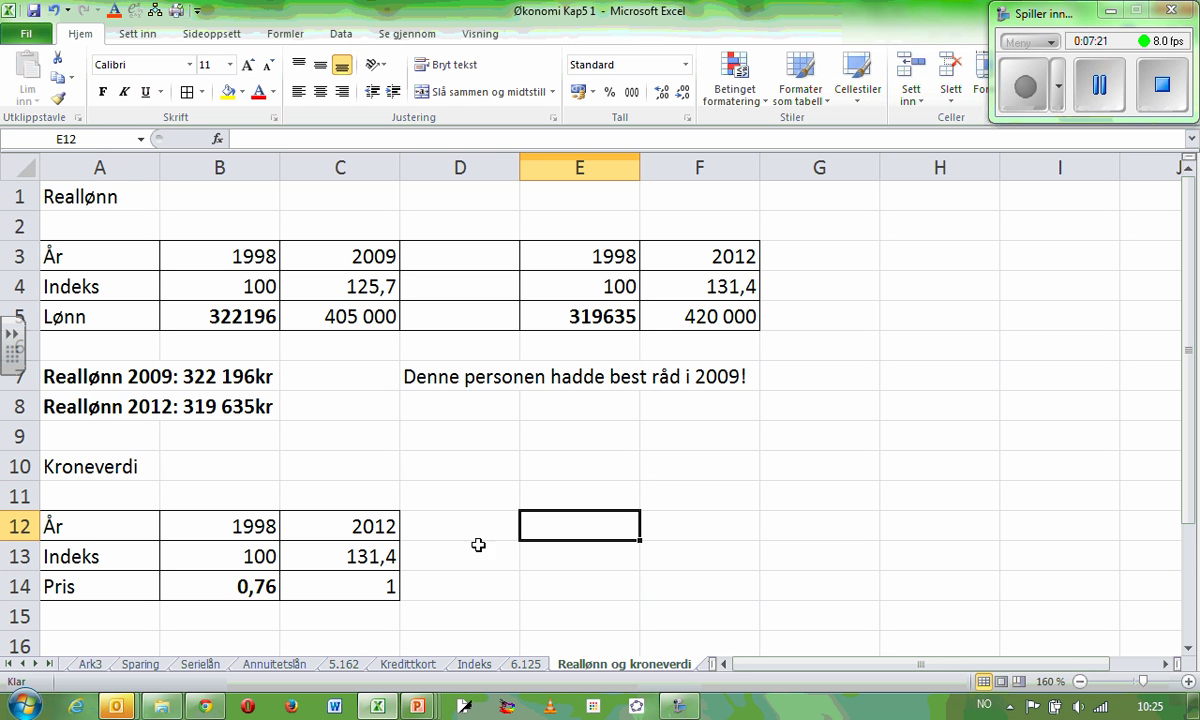
drag(107, 522, 292, 585)
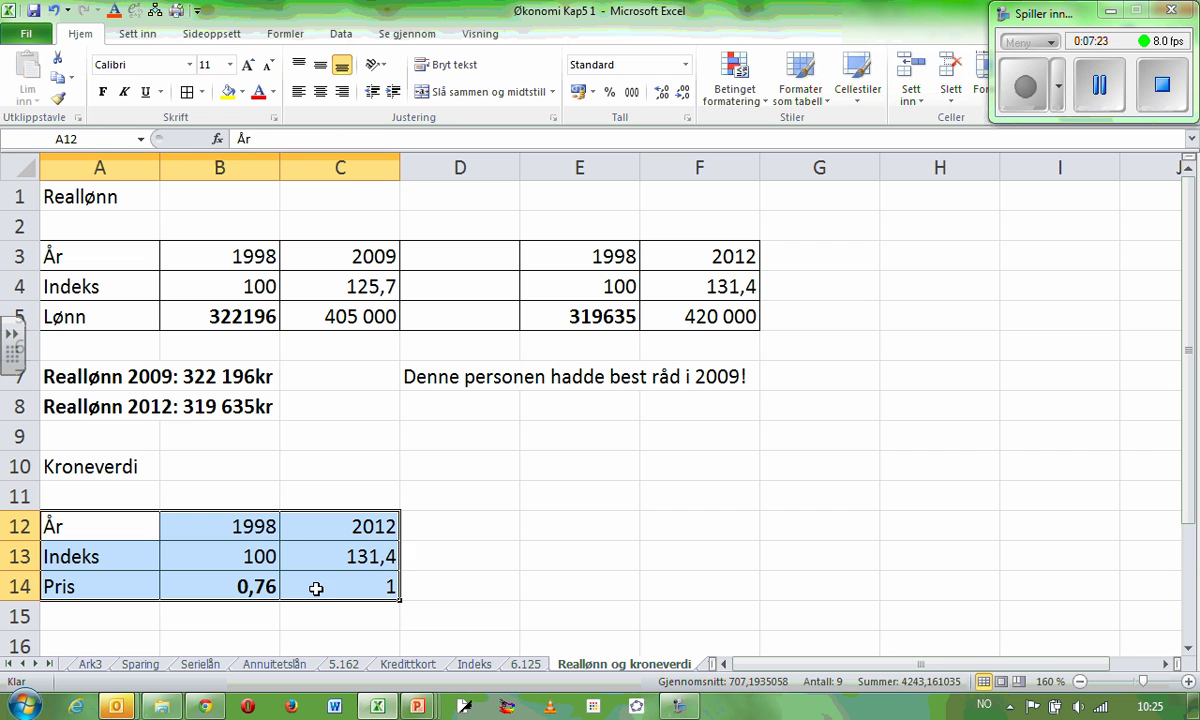
click(200, 92)
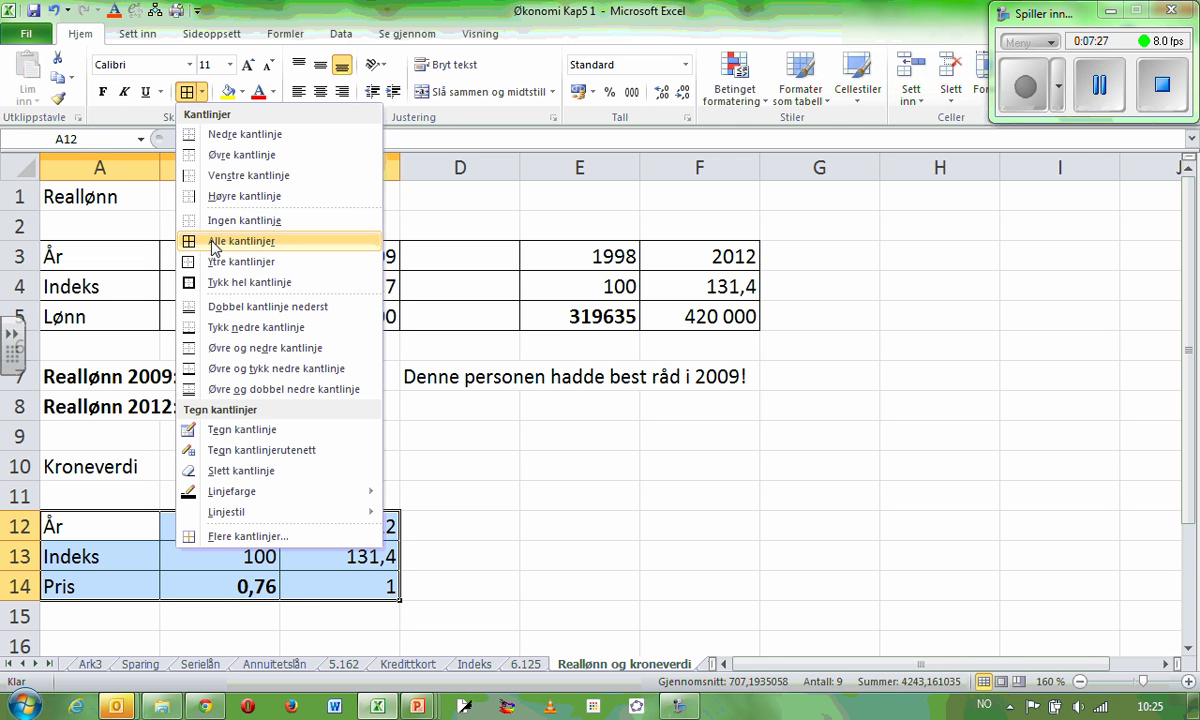
click(550, 526)
- Write the conclusion "Kroneverdien i 2012 er 0,76kr eller 76 øre" in E12, beside the Kroneverdi table
click(541, 526)
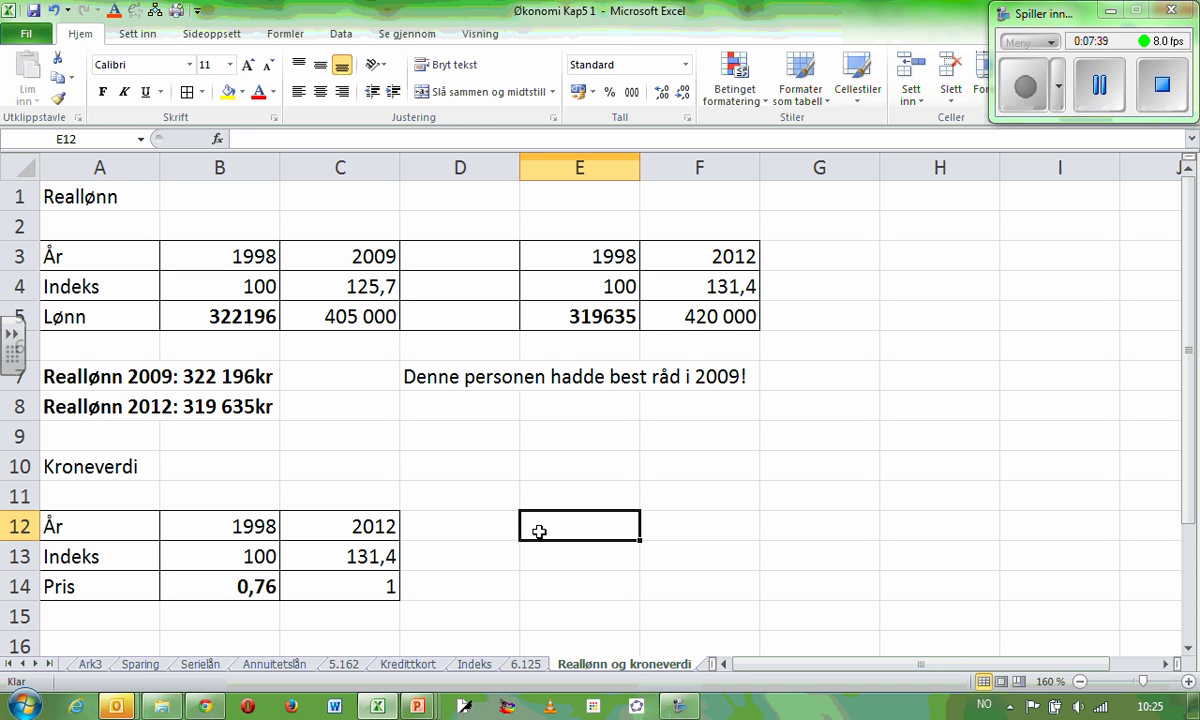
text(Kron)
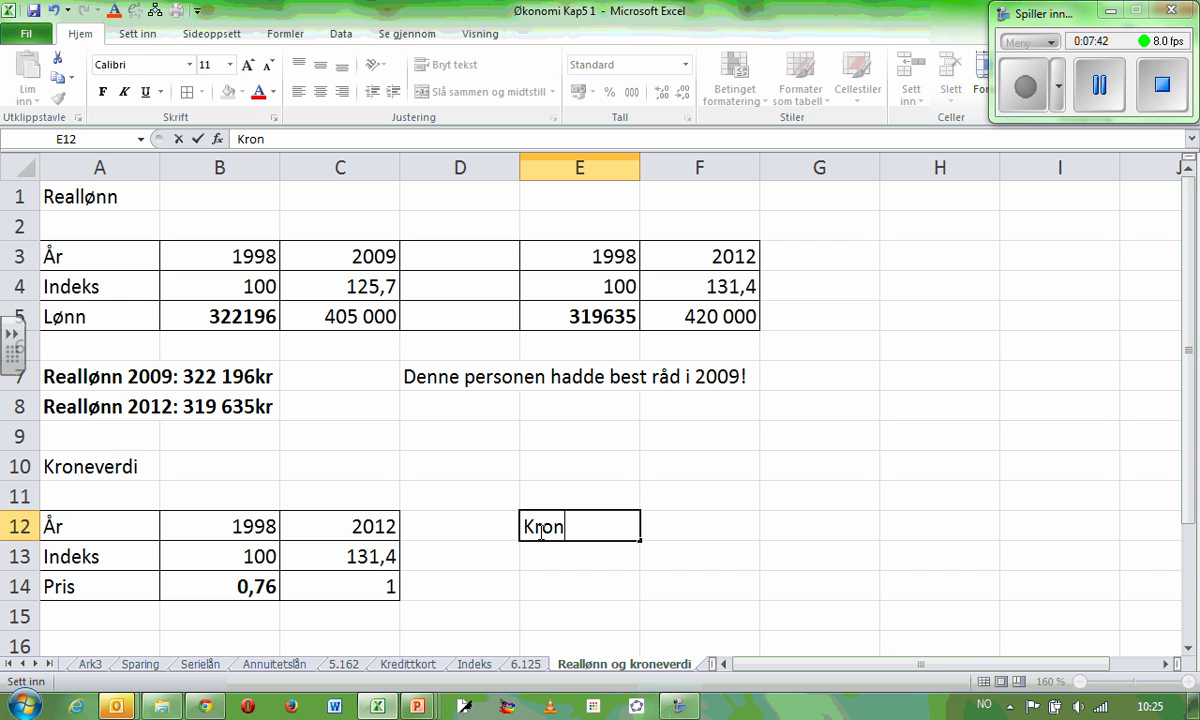
text(everdien )
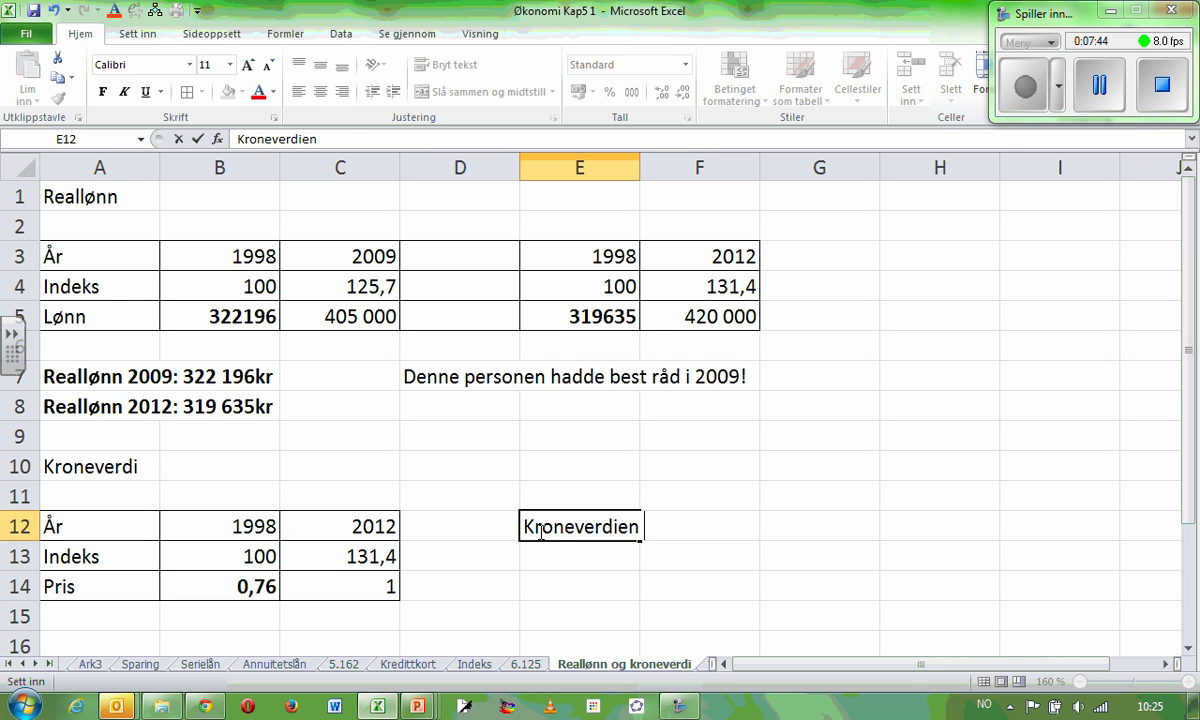
text(i 2012 )
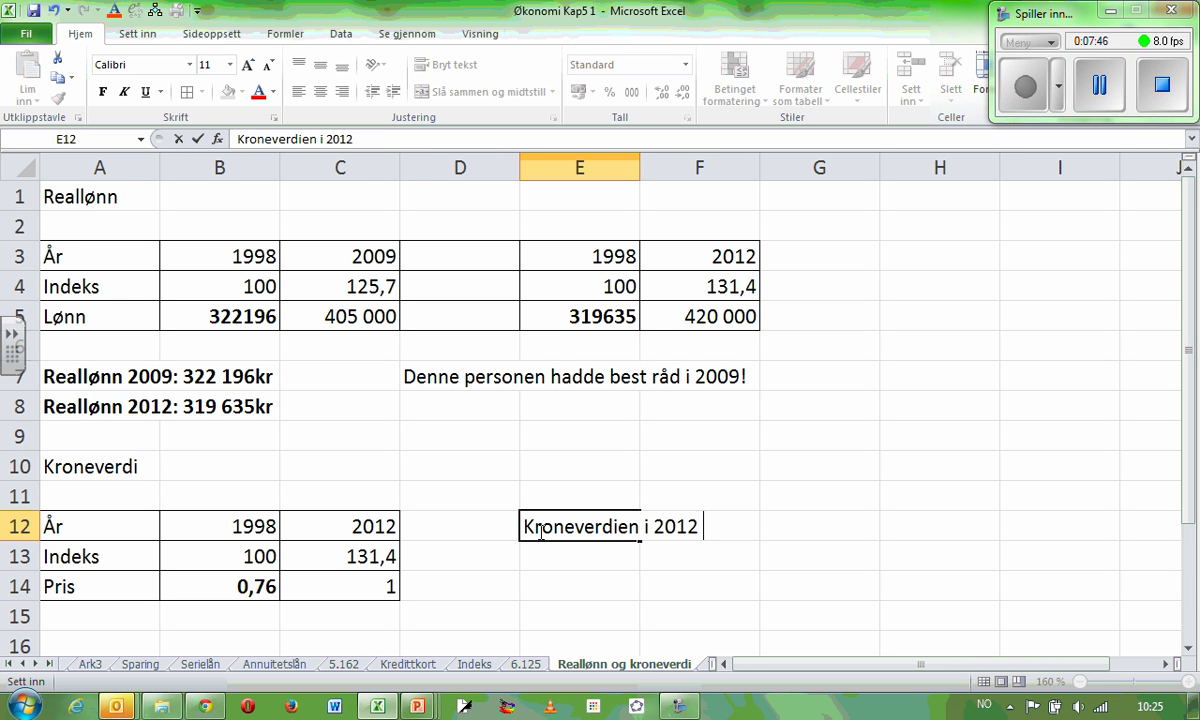
text(er 0,76)
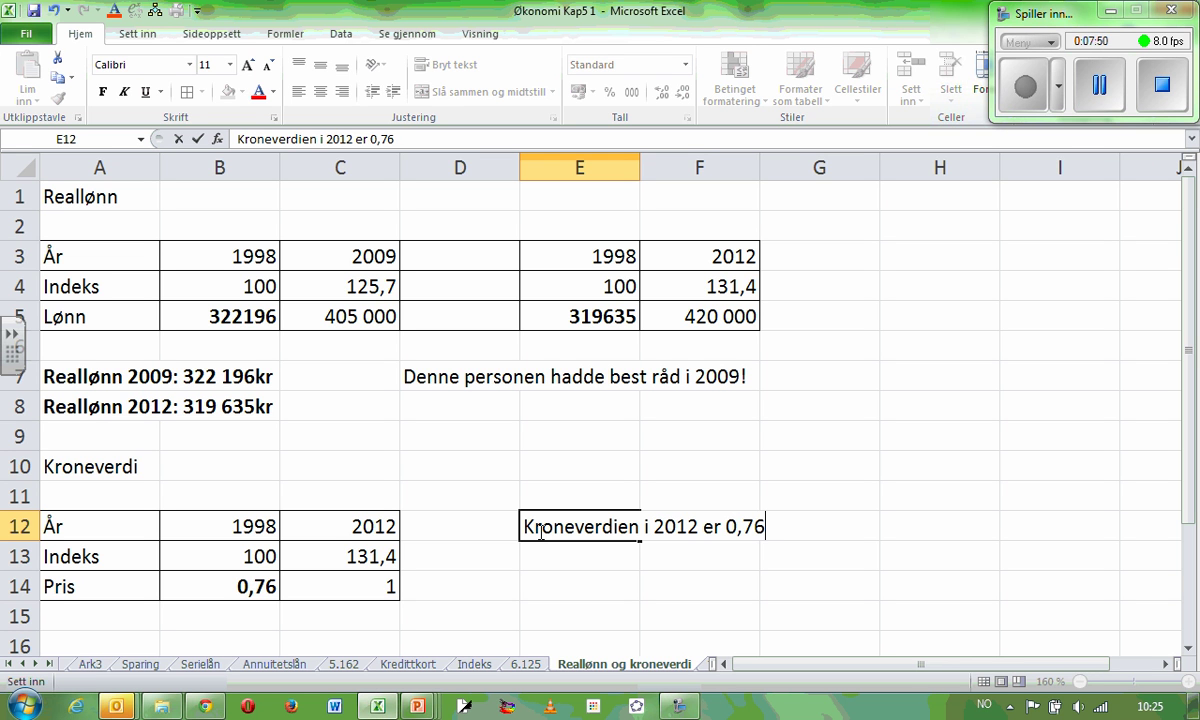
text(kr eller 76)
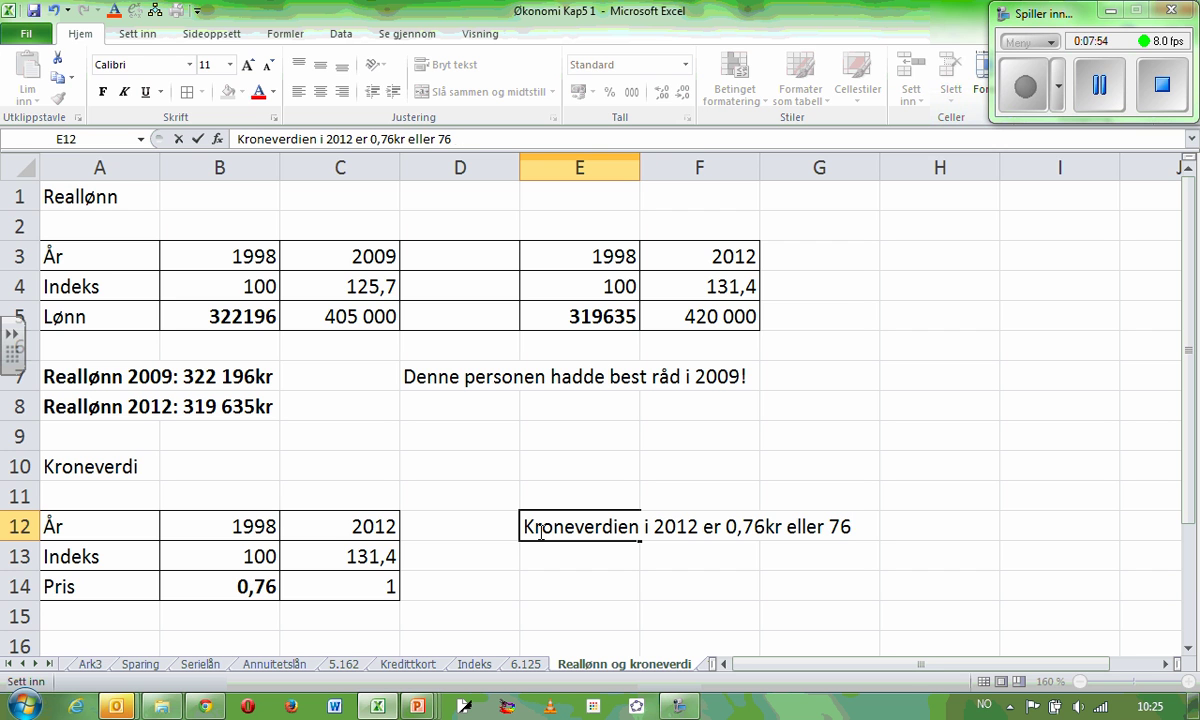
text( øre)
- Switch to Chrome and examine the "Konsumprisindeks 1998=100" table on Statistisk sentralbyrå's Konsumprisindeksen page
key(alt+Tab)
key(alt+Tab)
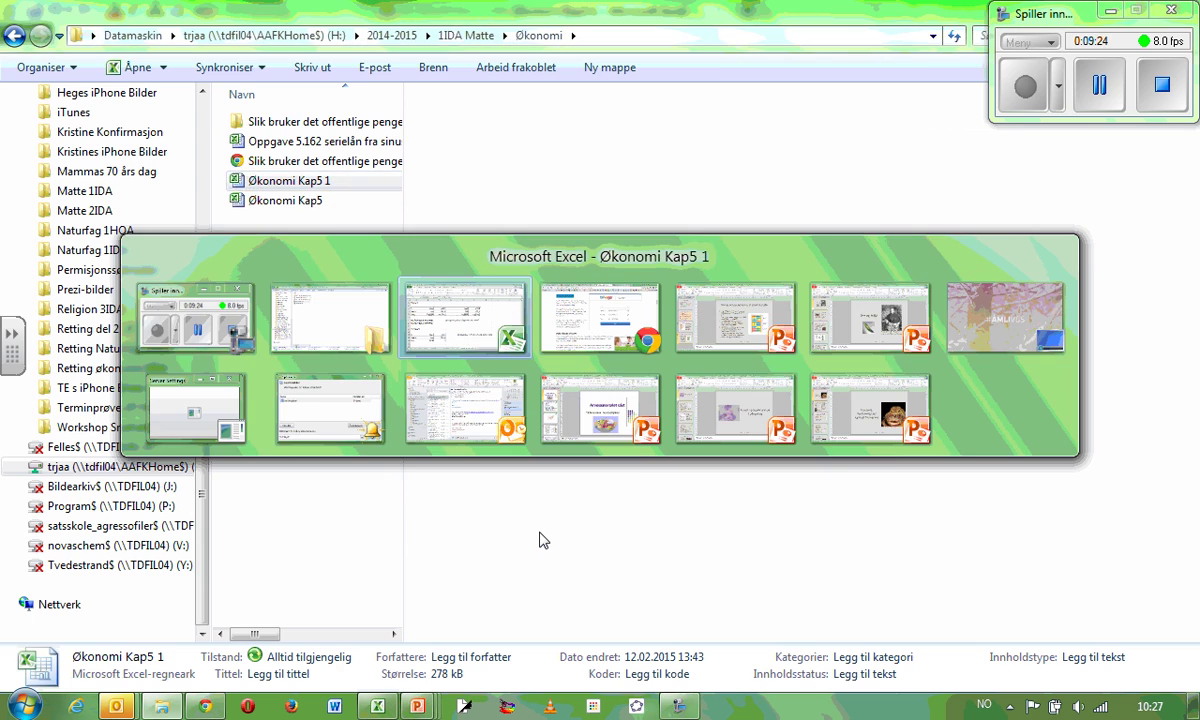
key(alt+Tab)
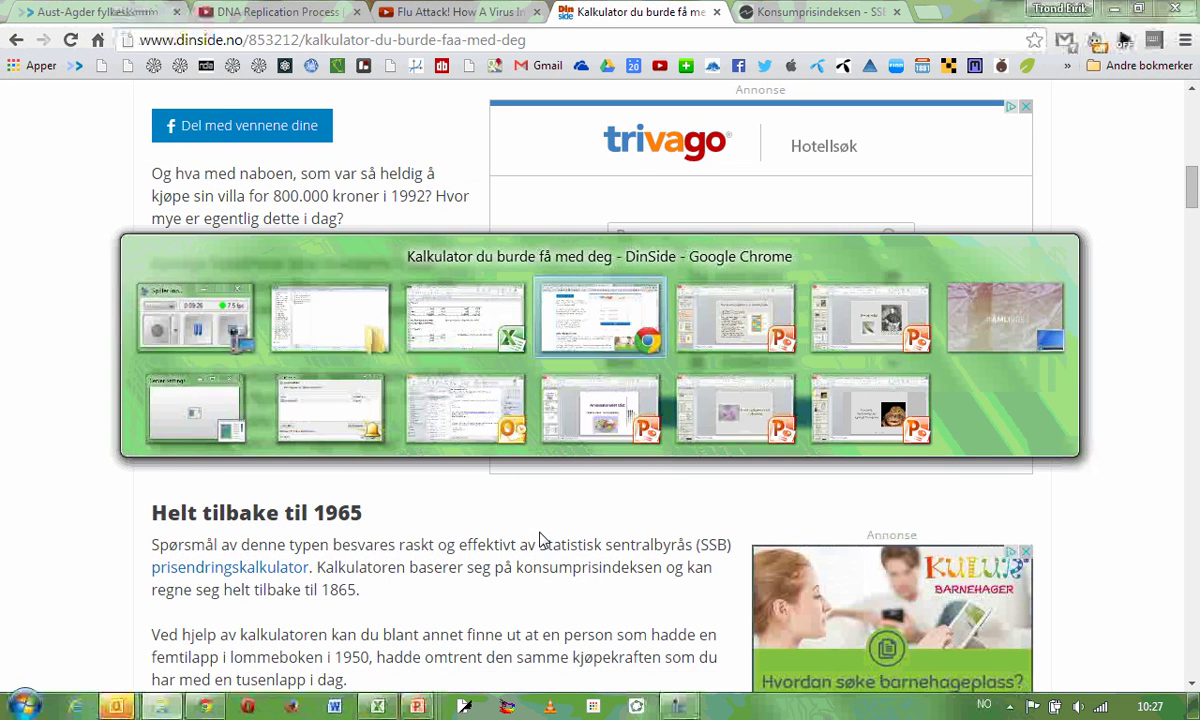
click(828, 20)
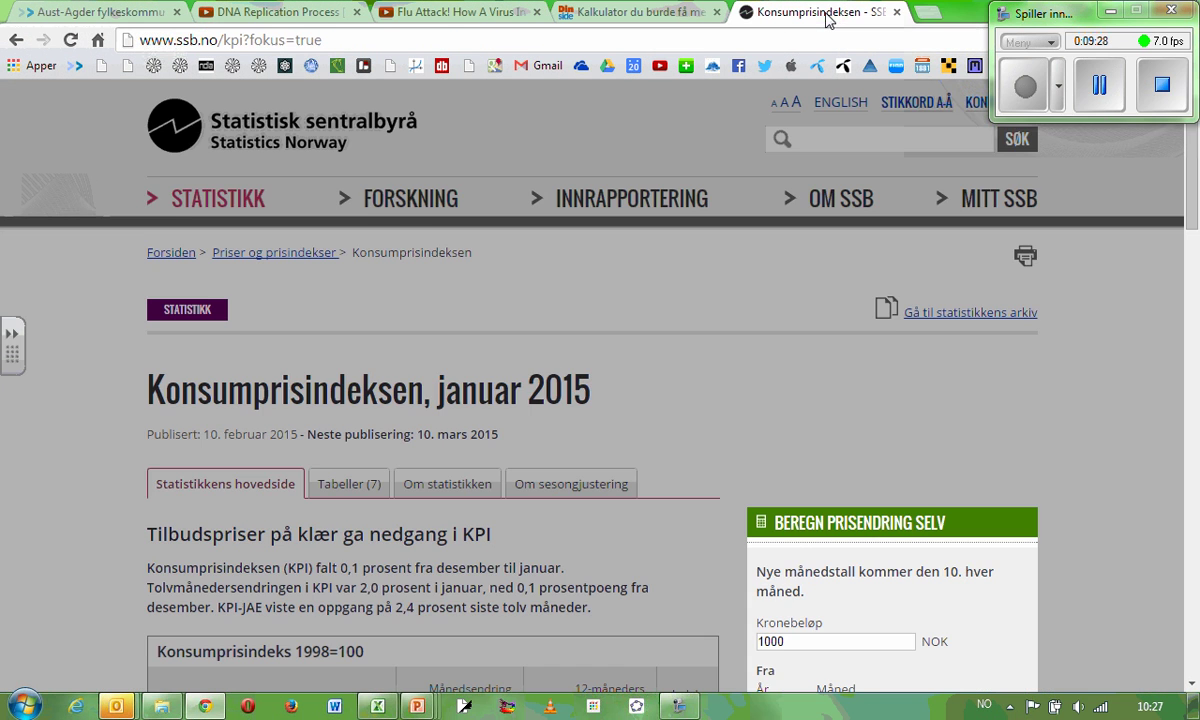
scroll(702, 396, down, 3)
scroll(696, 396, down, 1)
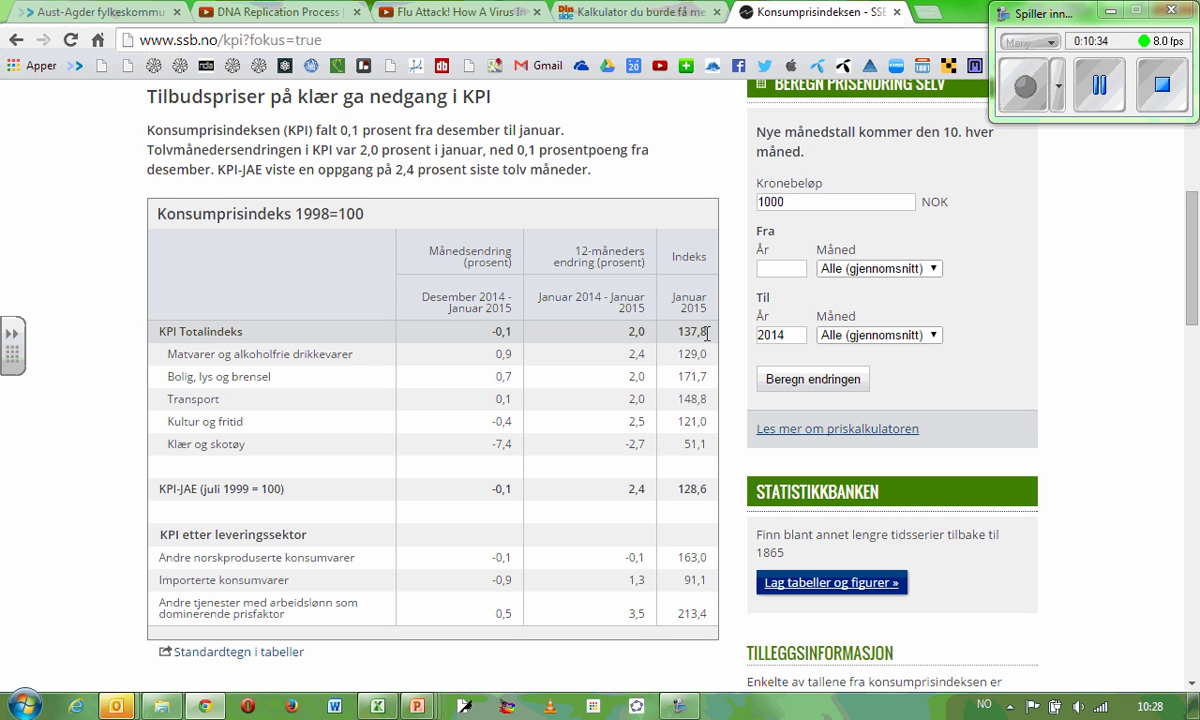
- Return to the Excel workbook Økonomi Kap5 1 and commit the conclusion text in E12
key(alt+Tab)
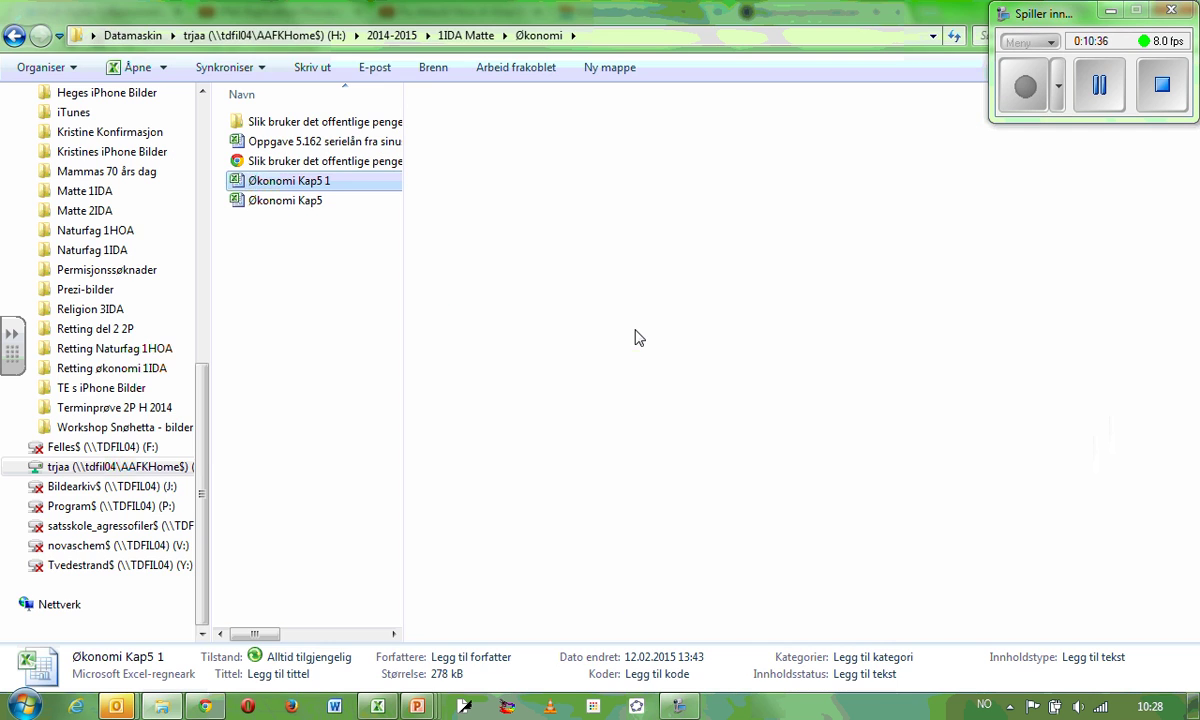
key(alt+Tab)
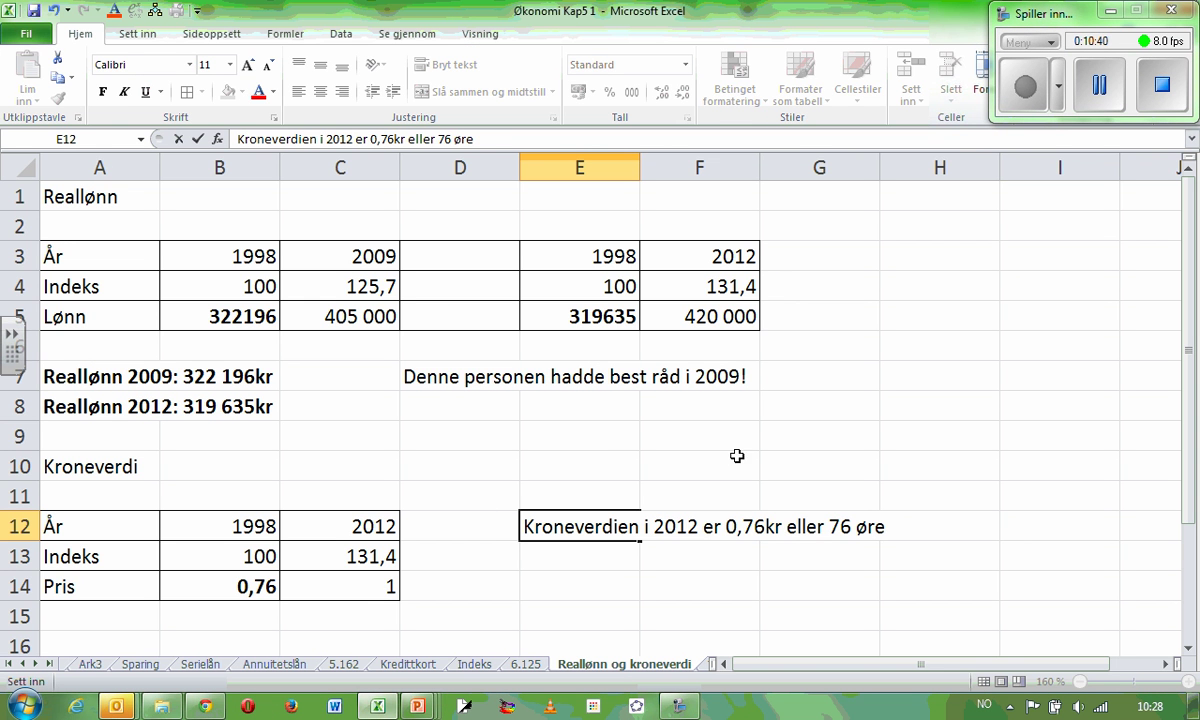
key(Return)
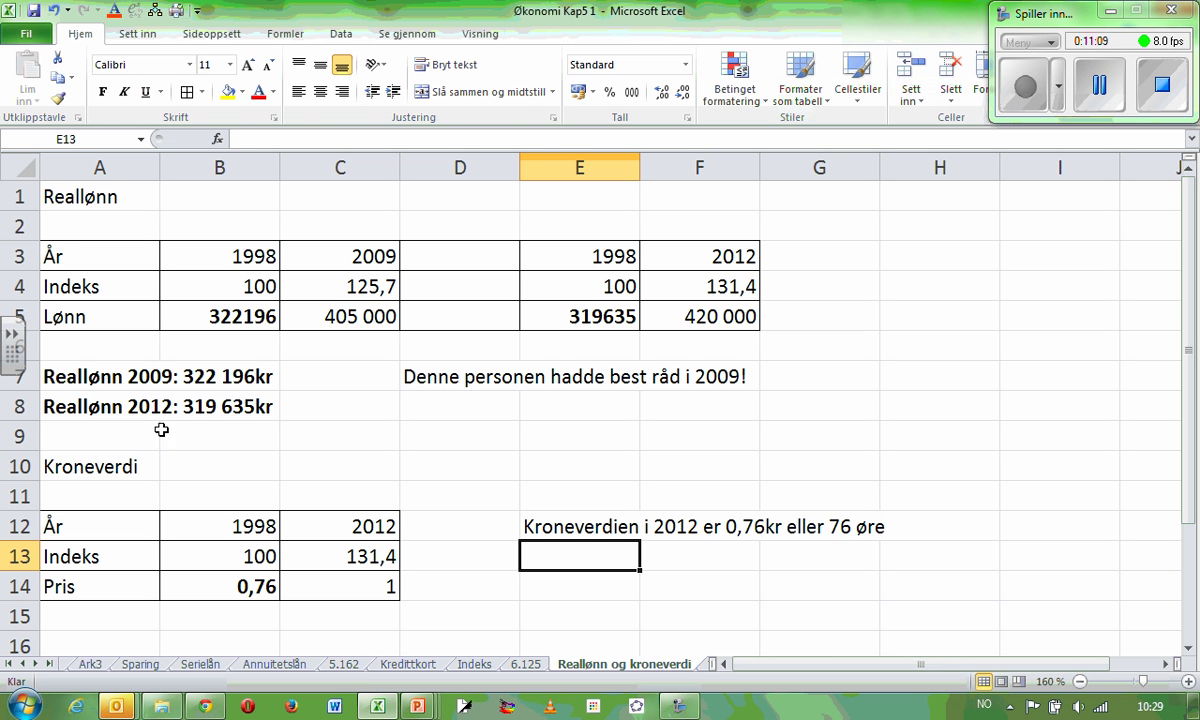
click(252, 522)
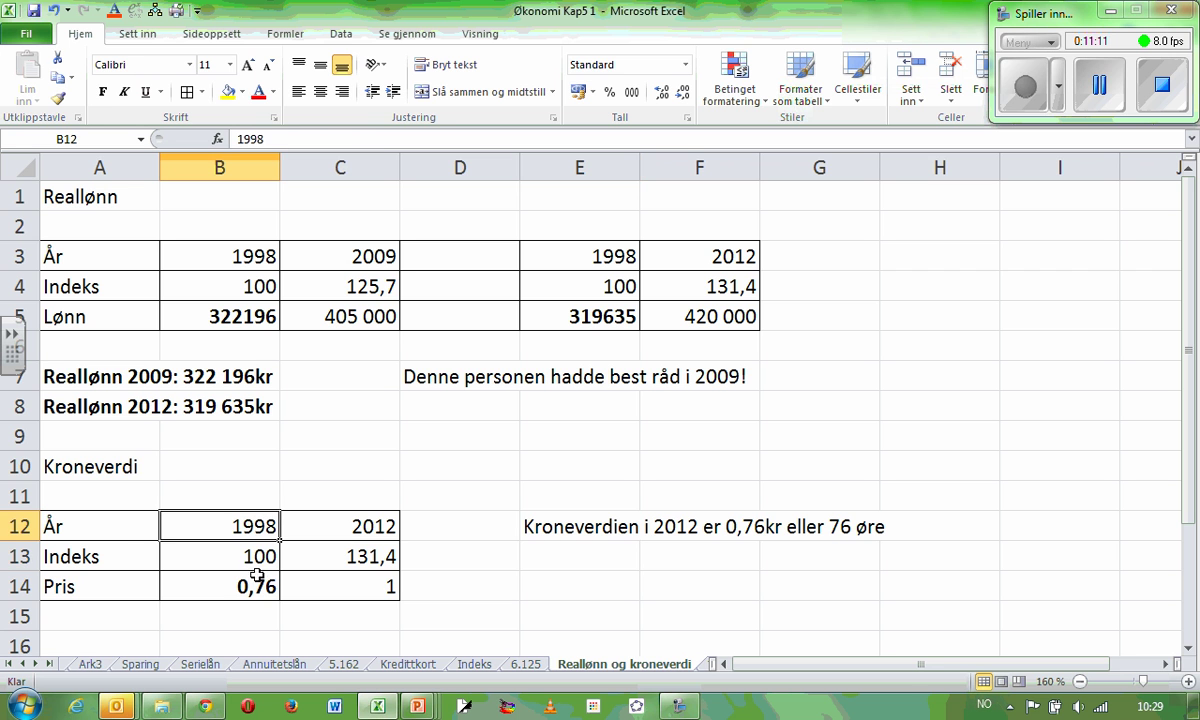
click(258, 585)
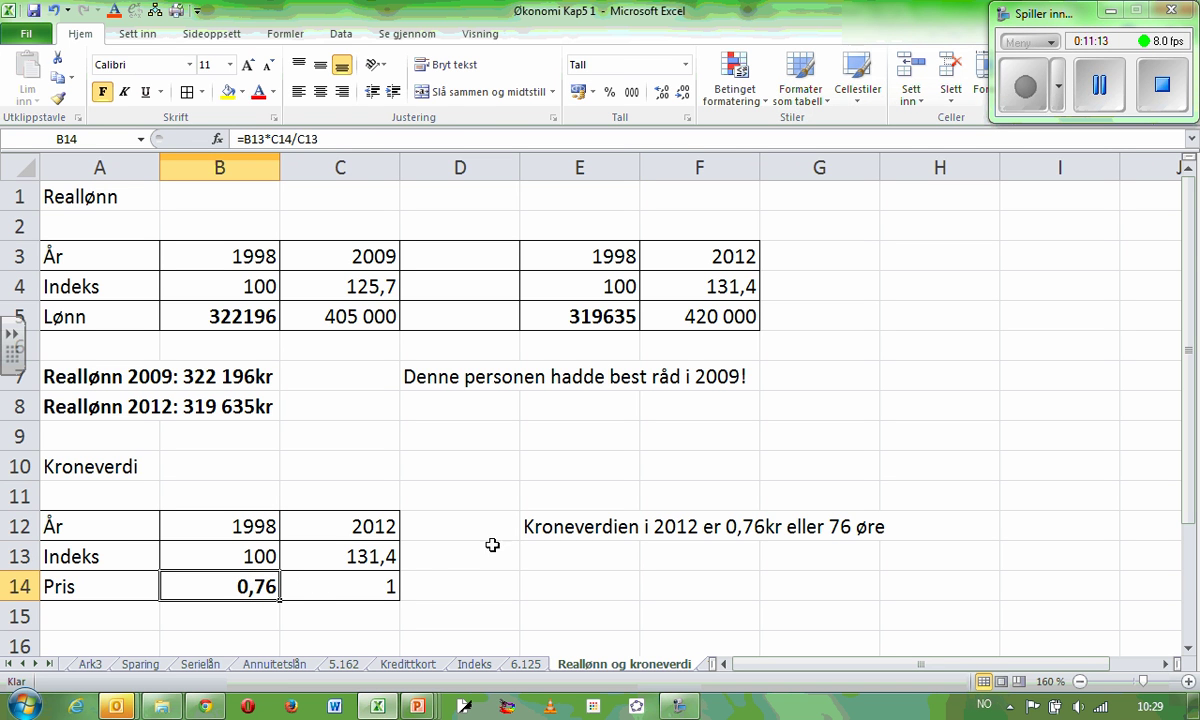
click(537, 530)
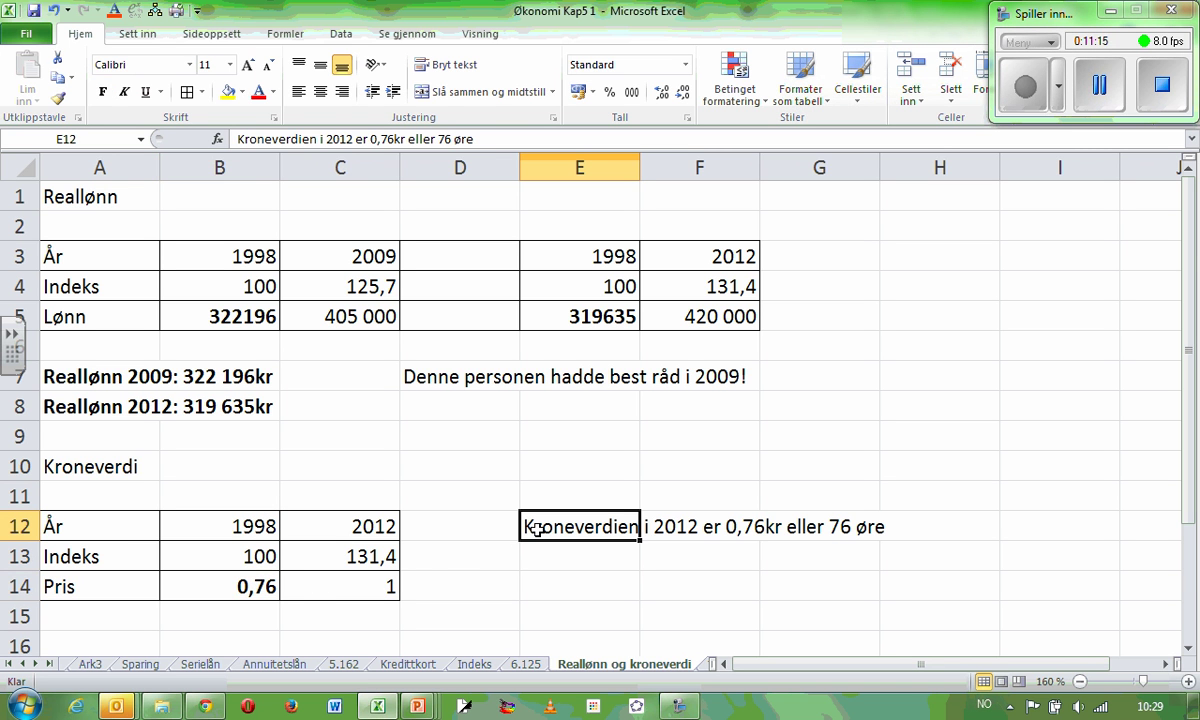
click(866, 535)
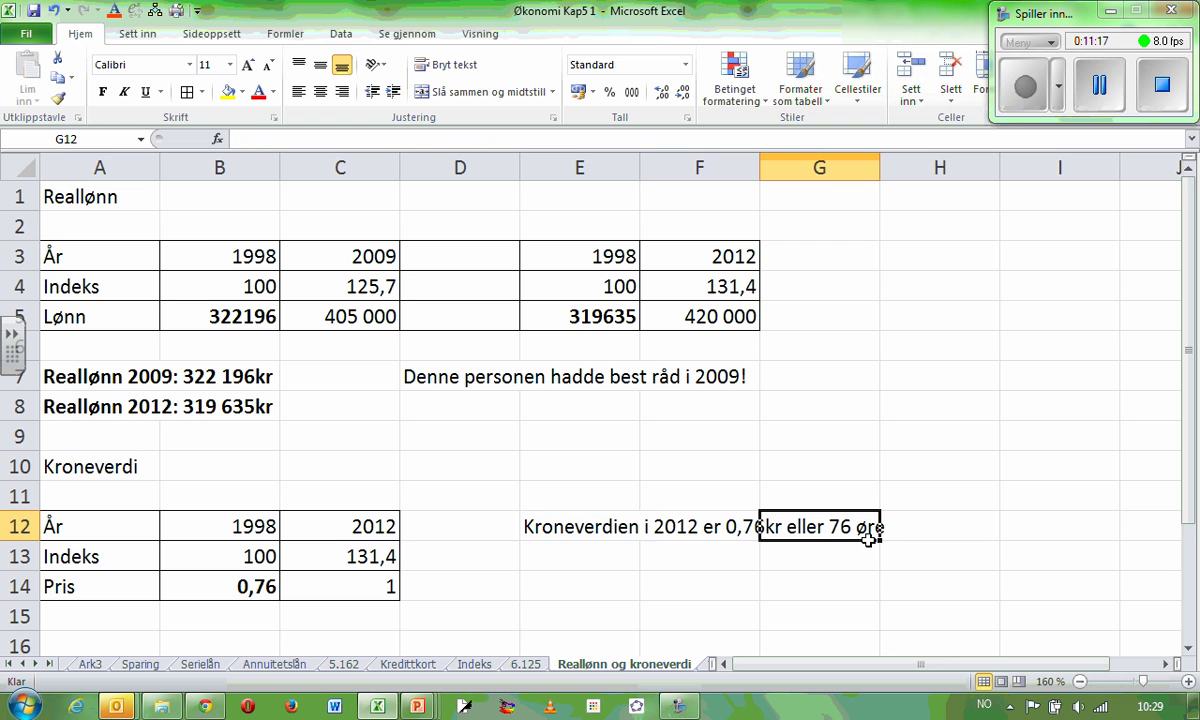